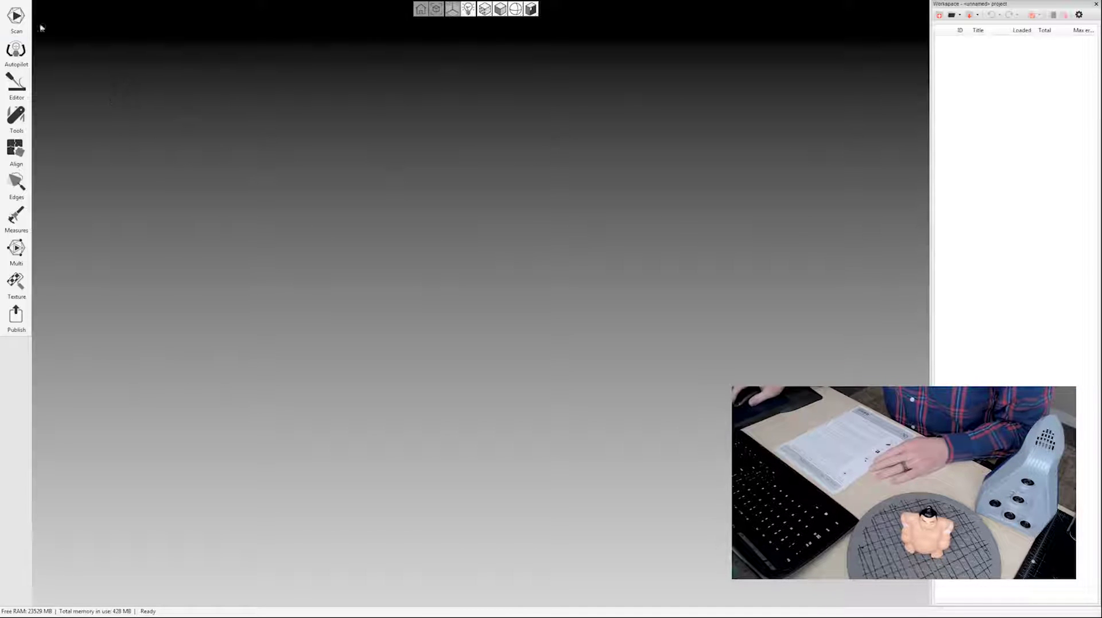
- Capture three scans of the figurine in different orientations with real-time fusion enabled, and stop the recording
click(16, 19)
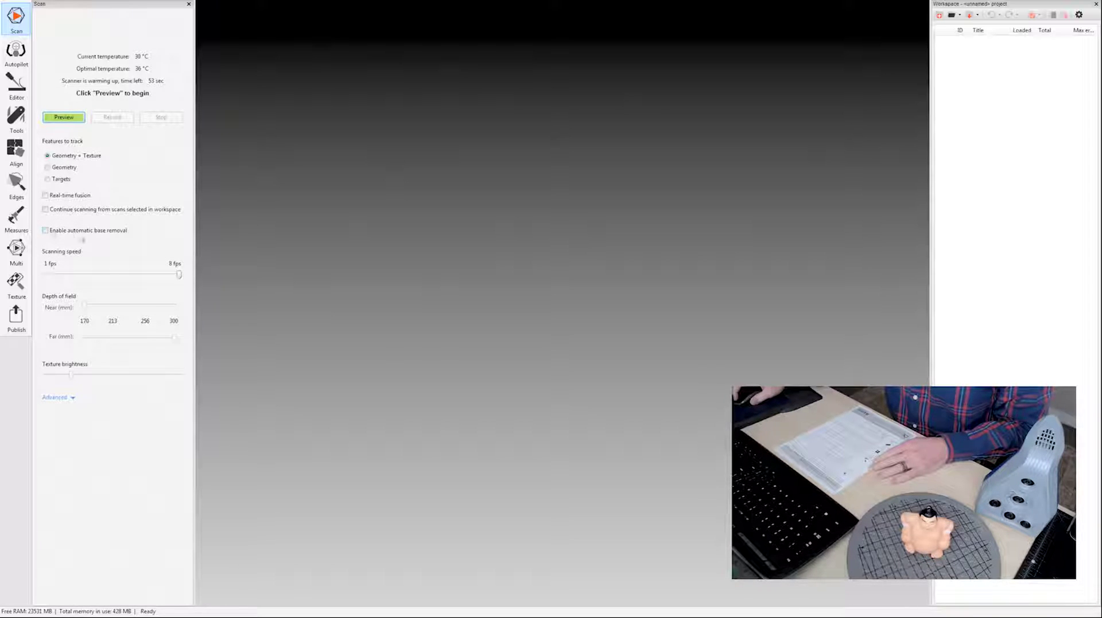
click(49, 196)
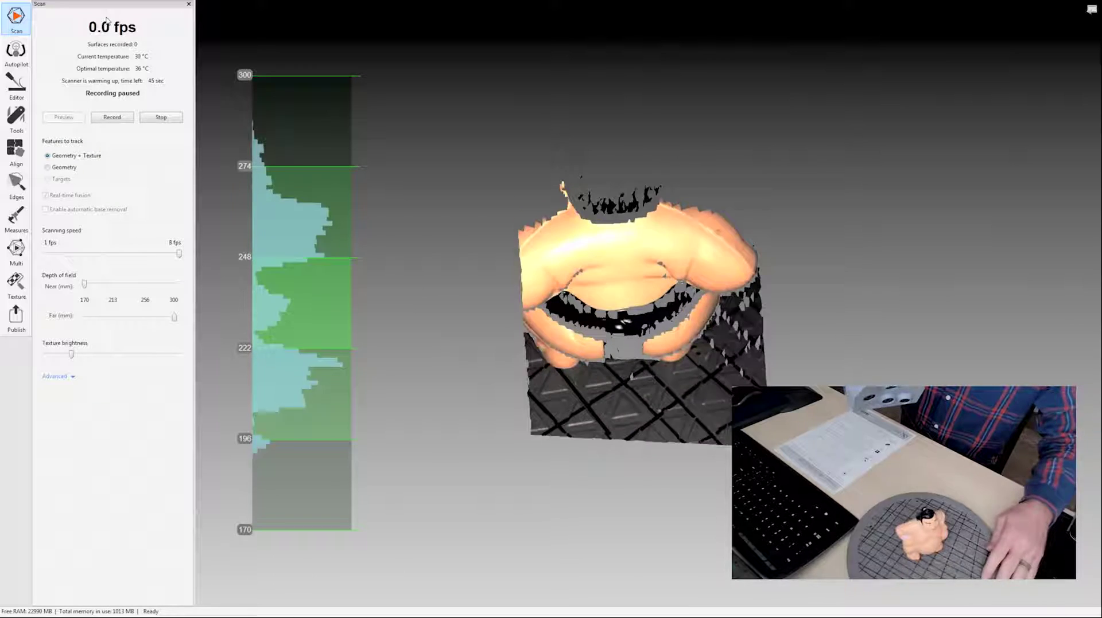
key(space)
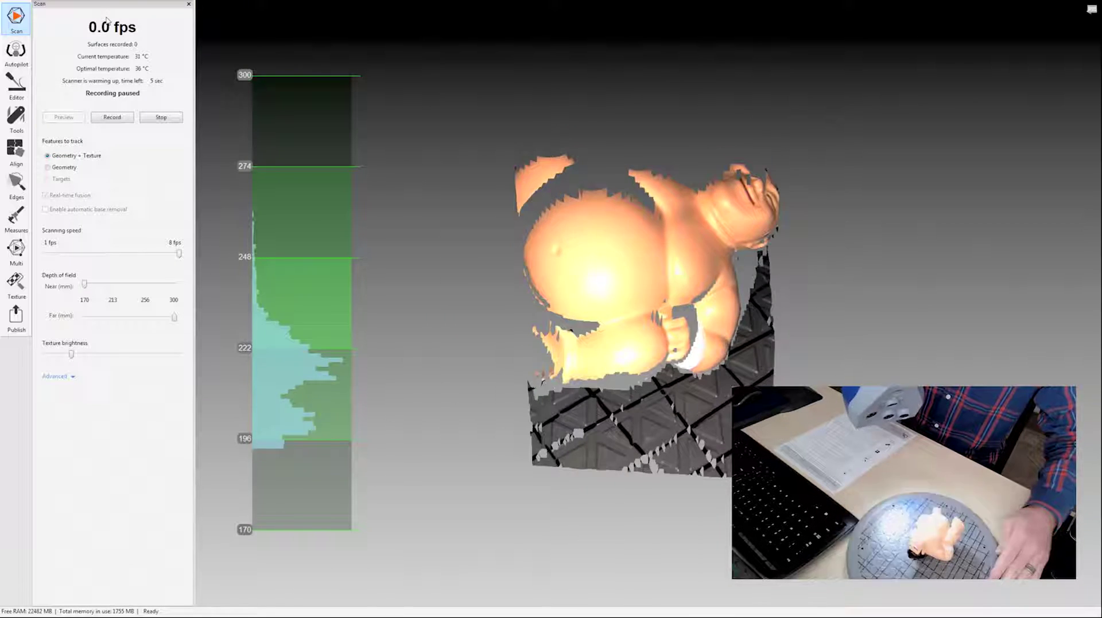
key(F7)
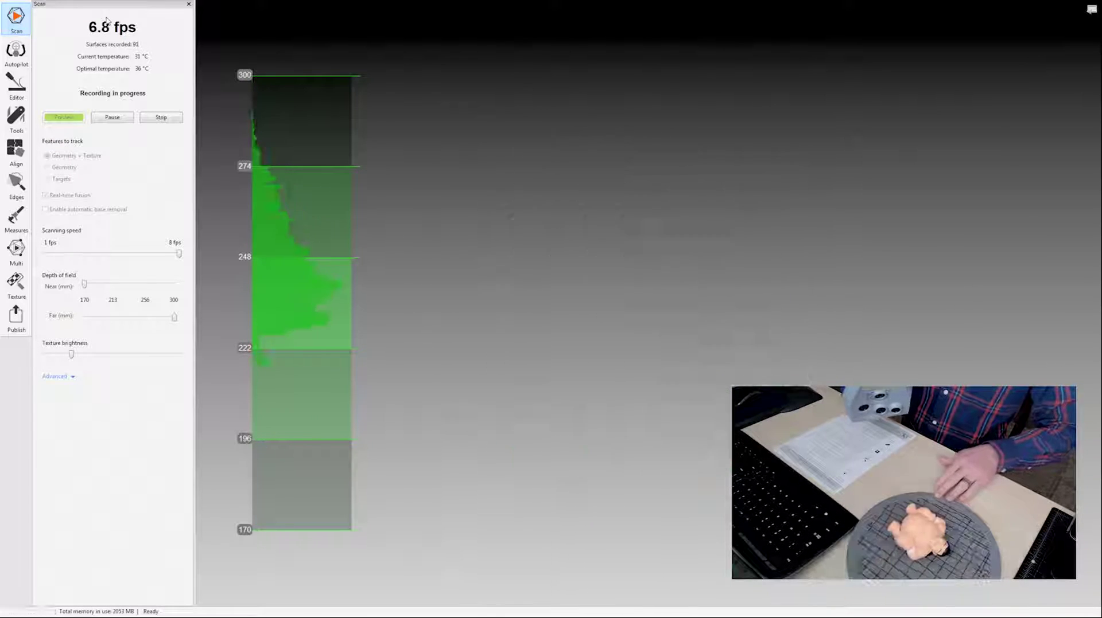
key(F7)
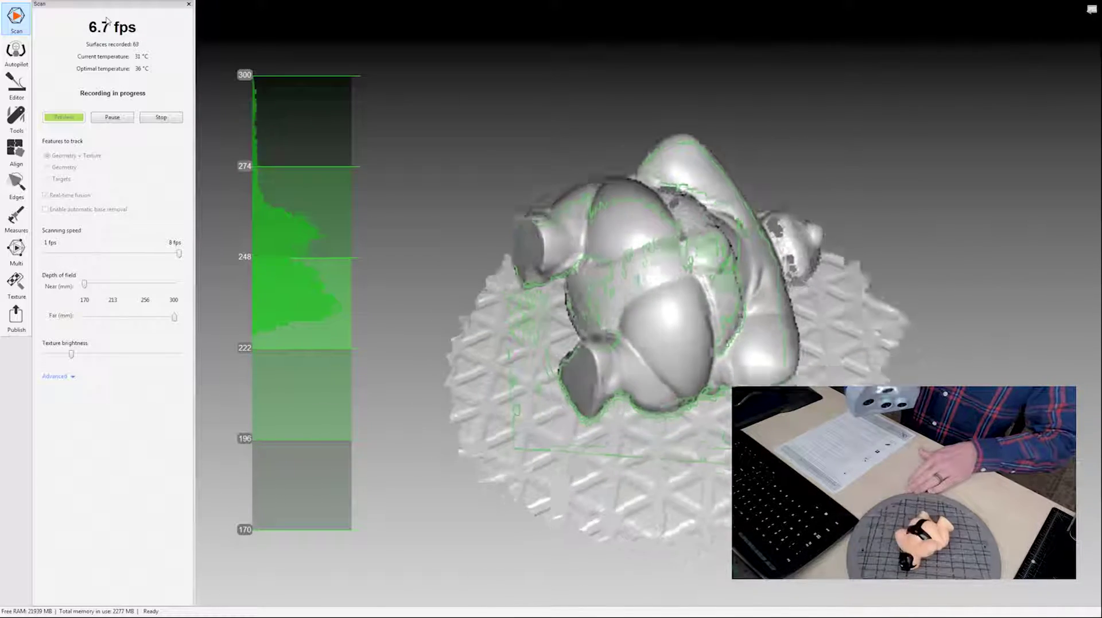
key(F8)
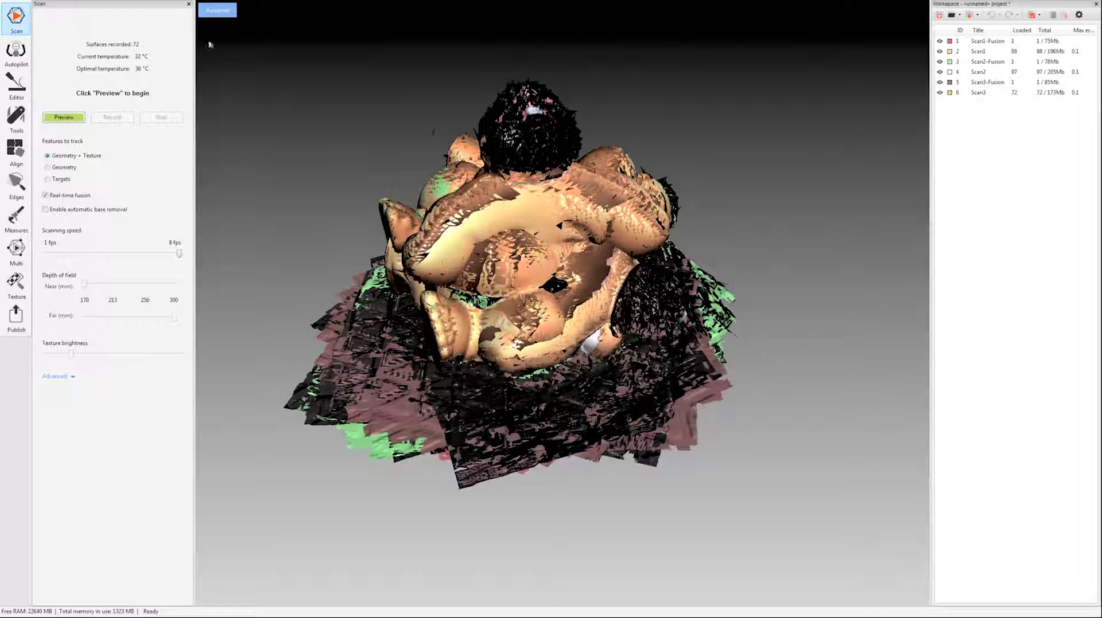
- Leave scanning mode and bring up the editing tools for the captured scans
click(188, 5)
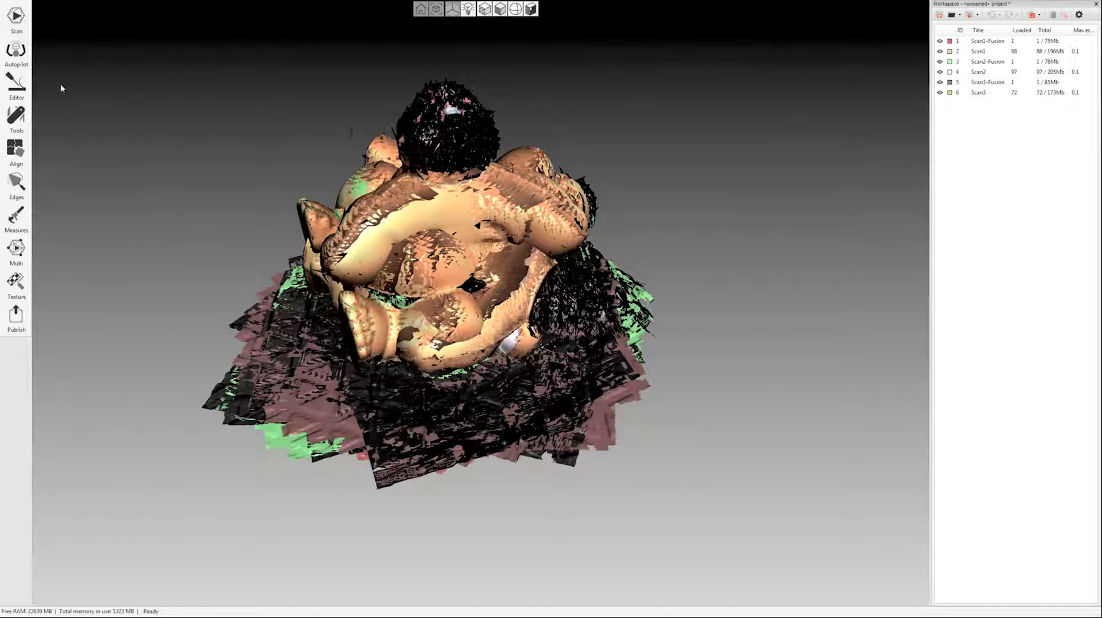
drag(434, 448, 597, 352)
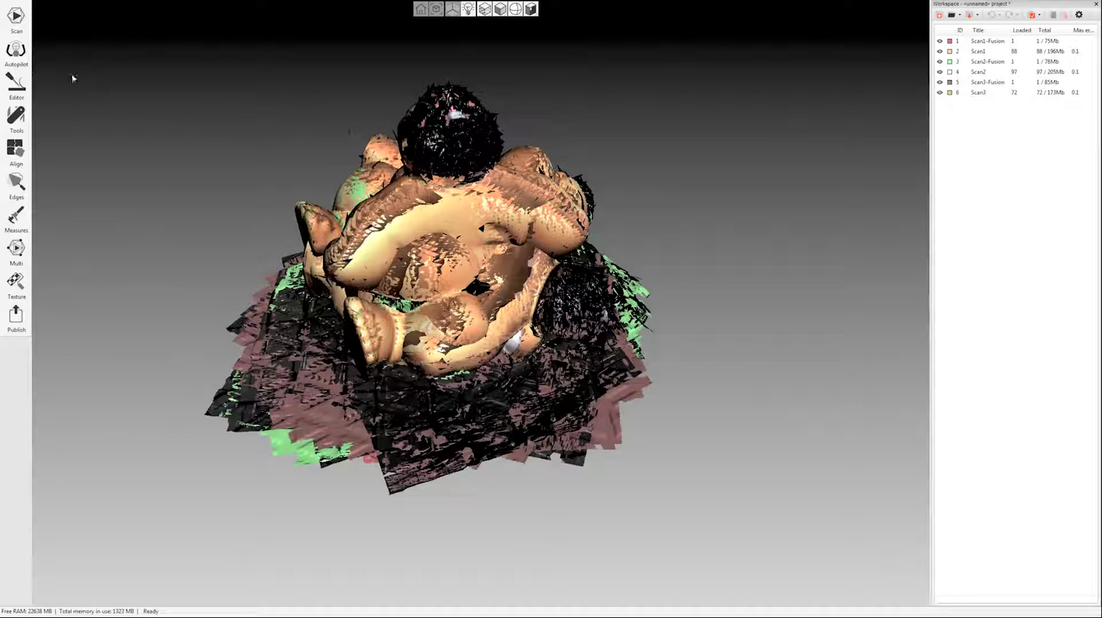
click(16, 83)
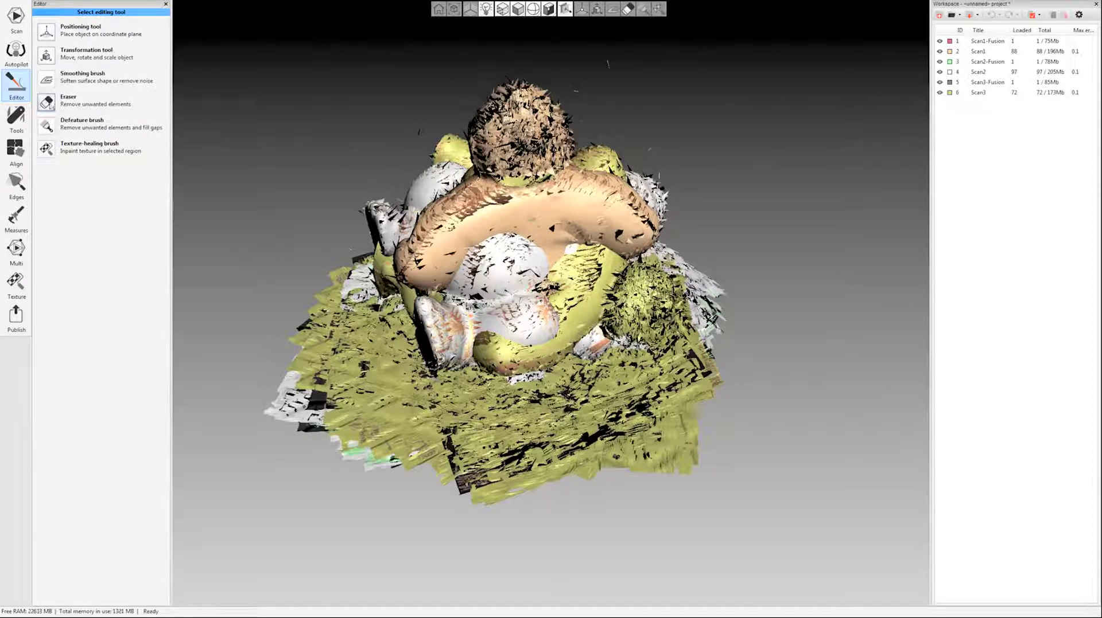
click(68, 100)
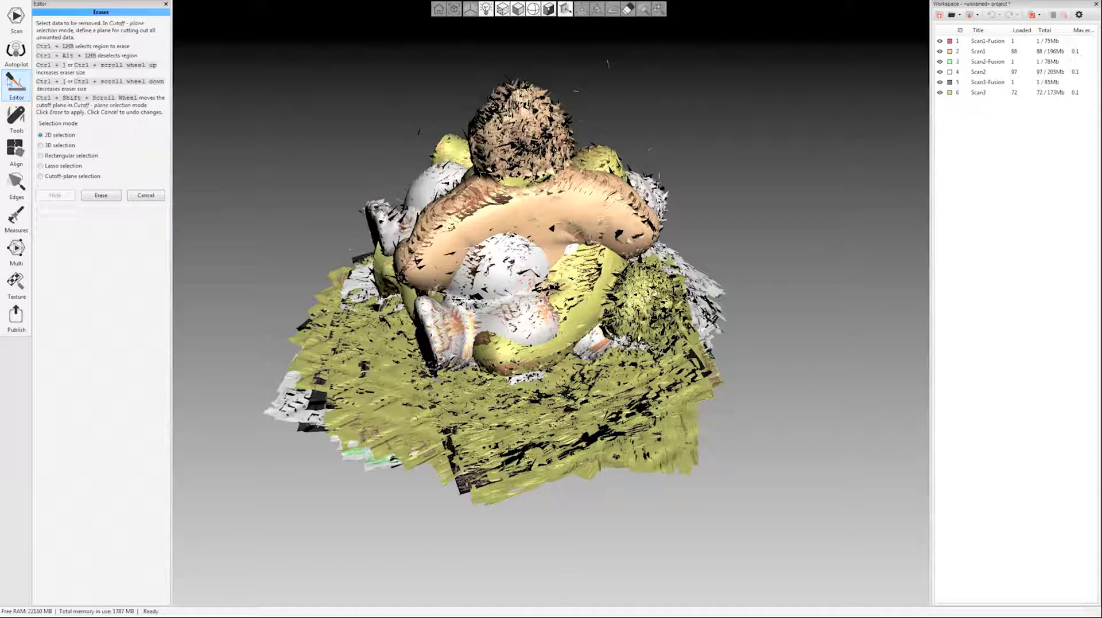
click(16, 83)
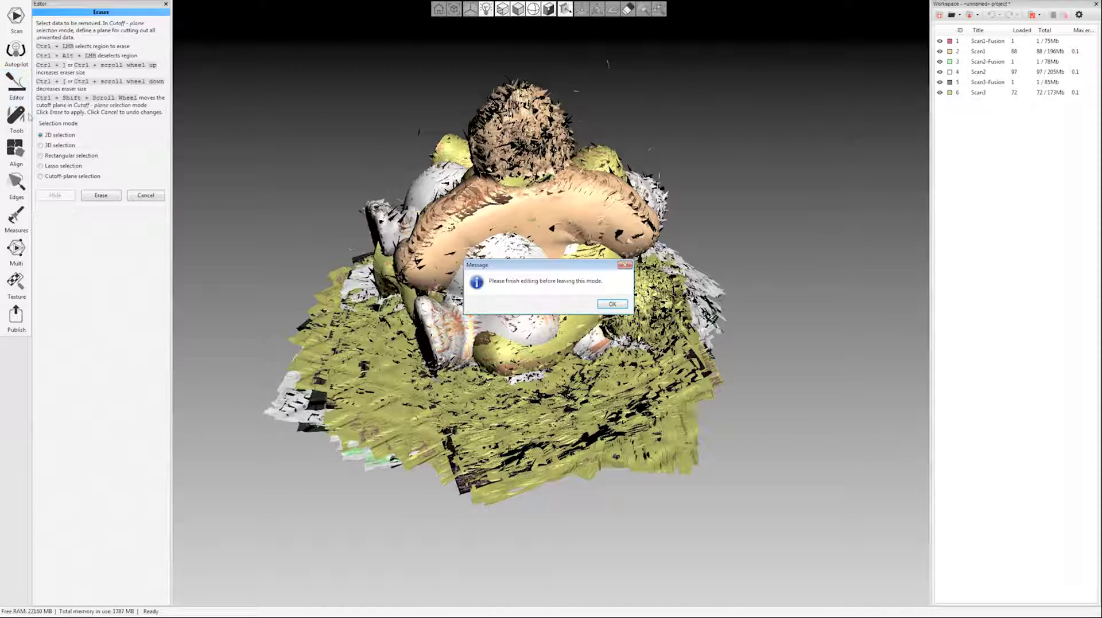
click(612, 304)
click(146, 196)
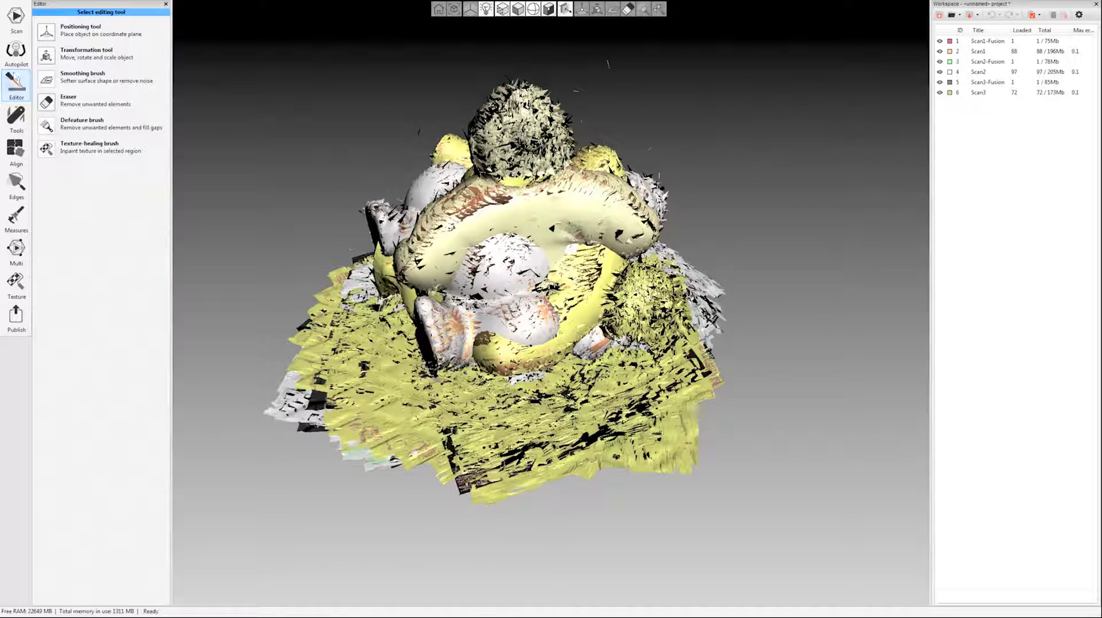
click(17, 85)
click(17, 85)
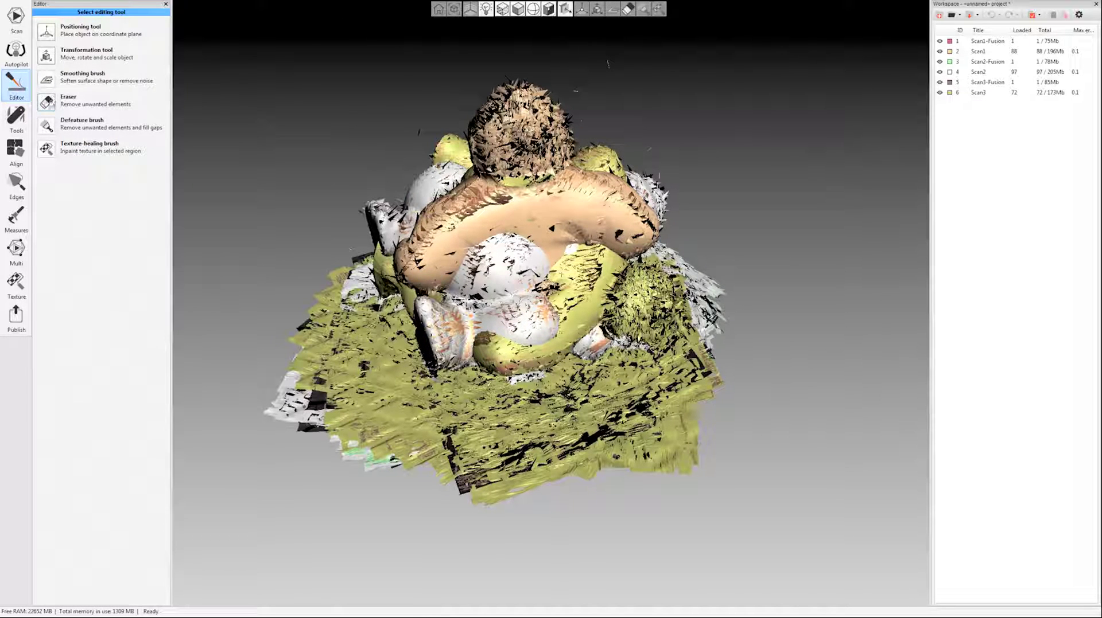
click(50, 103)
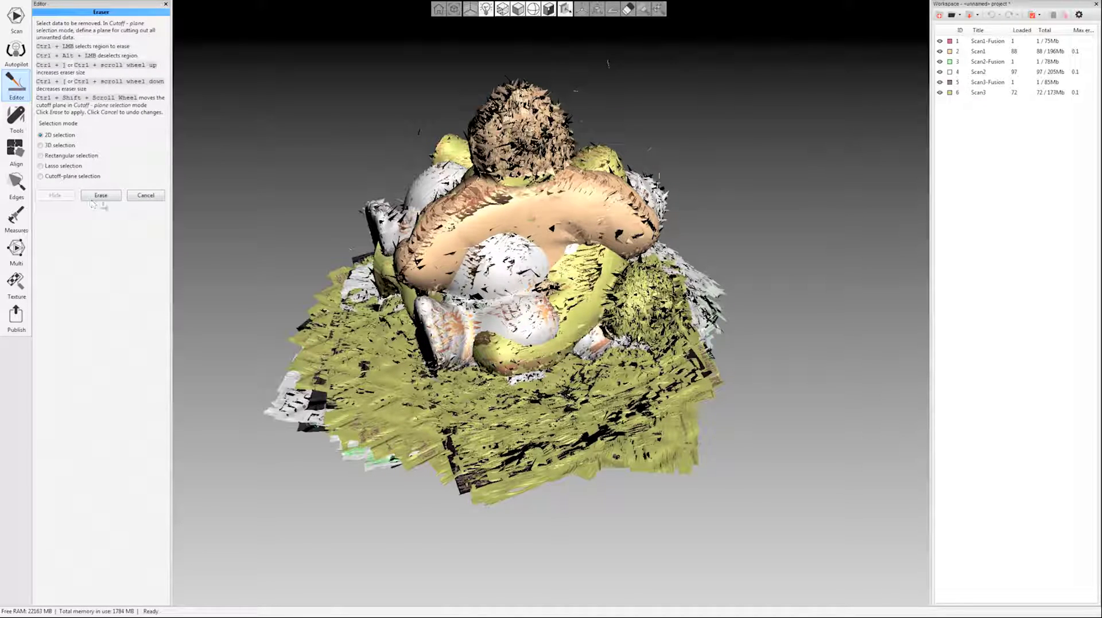
click(137, 198)
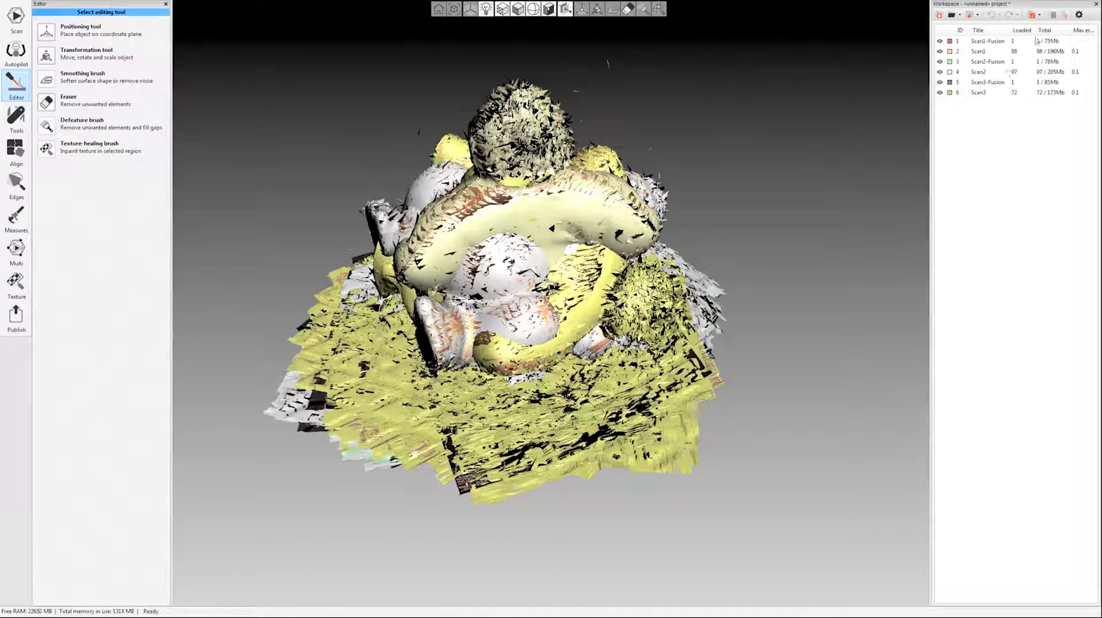
- Hide all the scans and fusion models in the workspace except Scan1
click(939, 92)
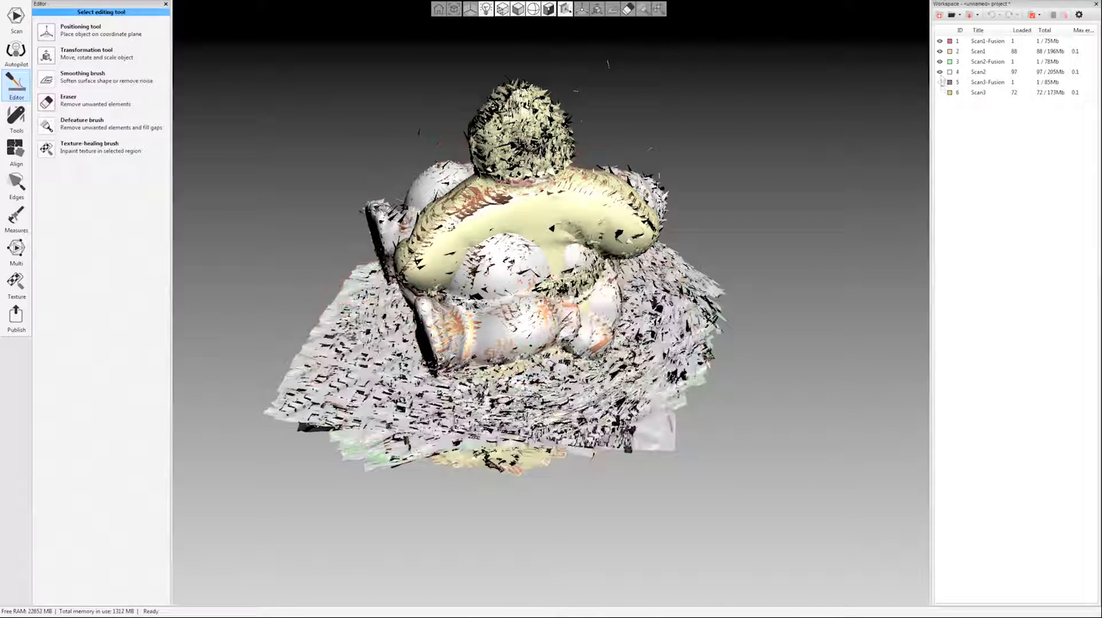
click(939, 82)
click(940, 61)
click(939, 51)
click(939, 41)
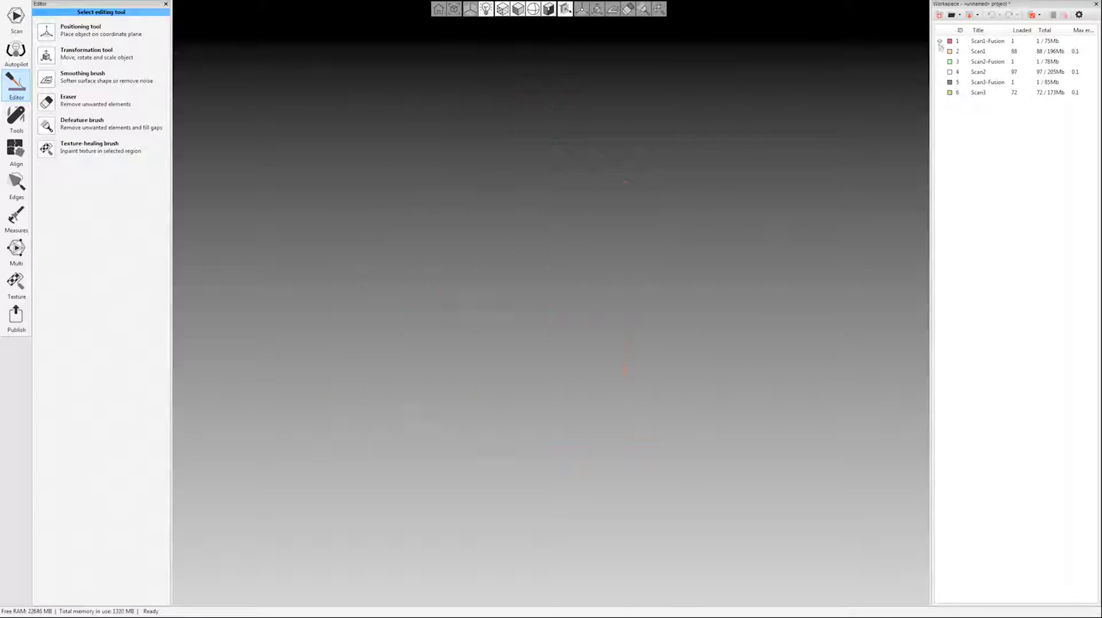
click(939, 51)
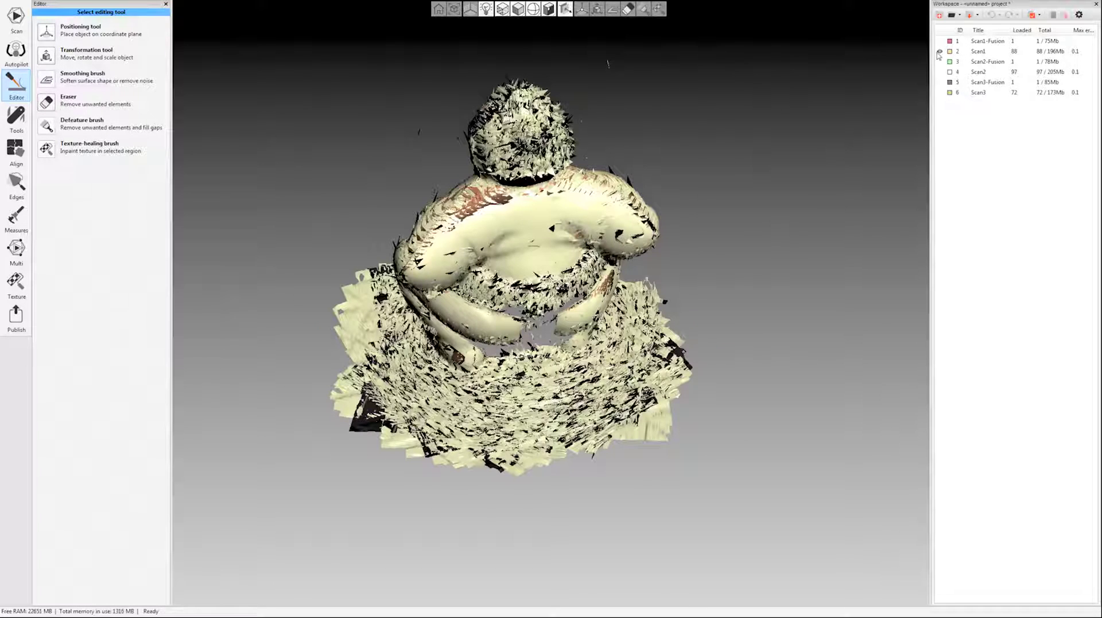
- Delete Scan1-Fusion, Scan2-Fusion and Scan3-Fusion from the workspace
click(982, 43)
key(Delete)
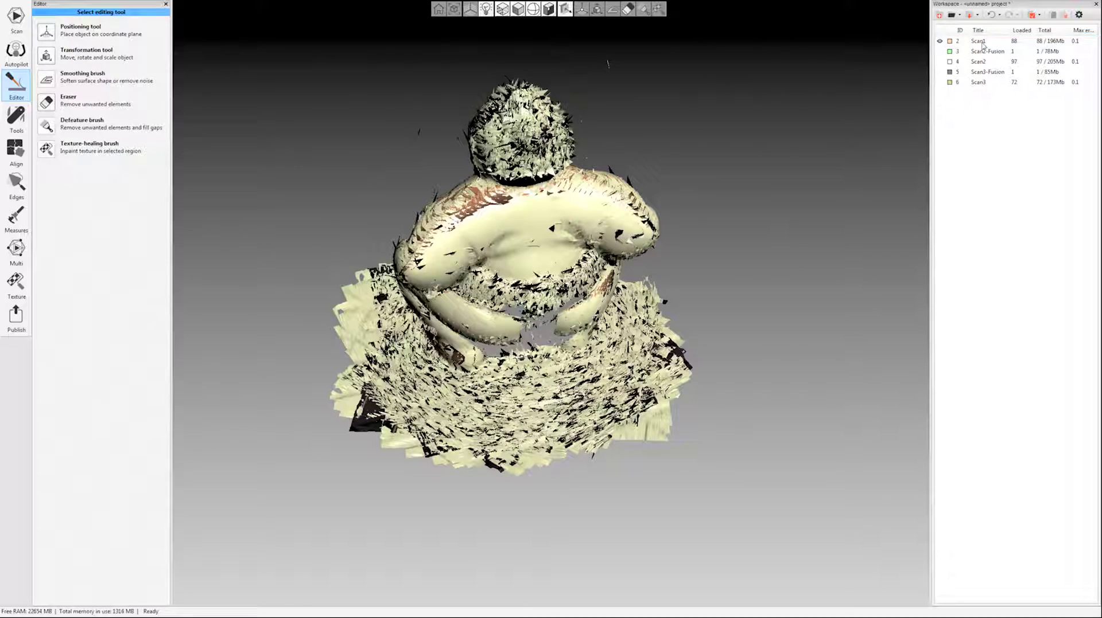
click(994, 52)
key(Delete)
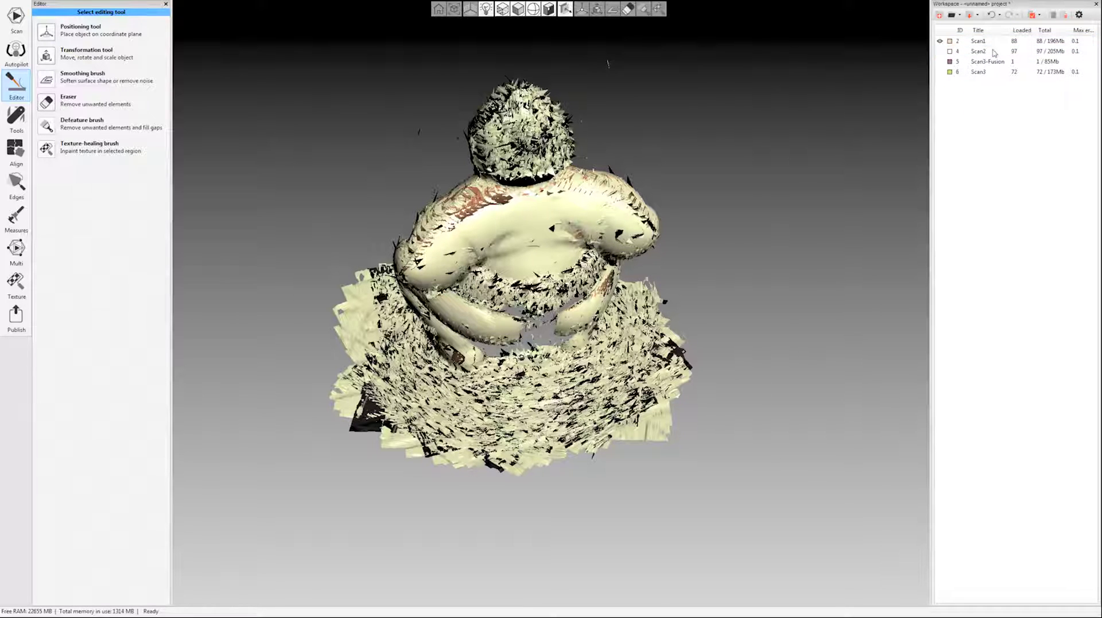
click(992, 62)
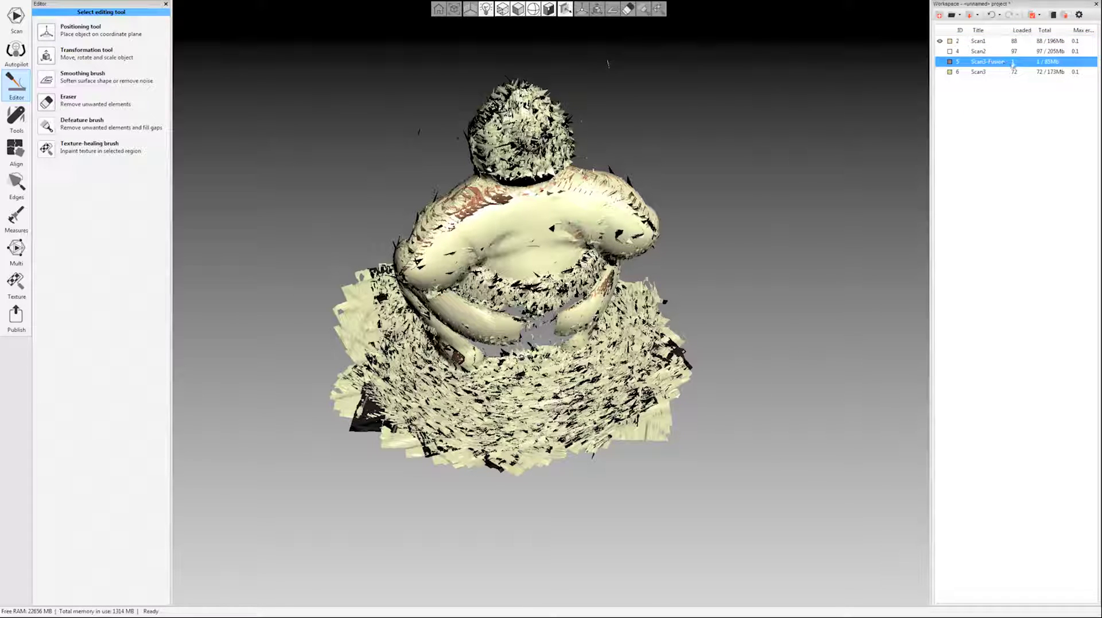
key(Delete)
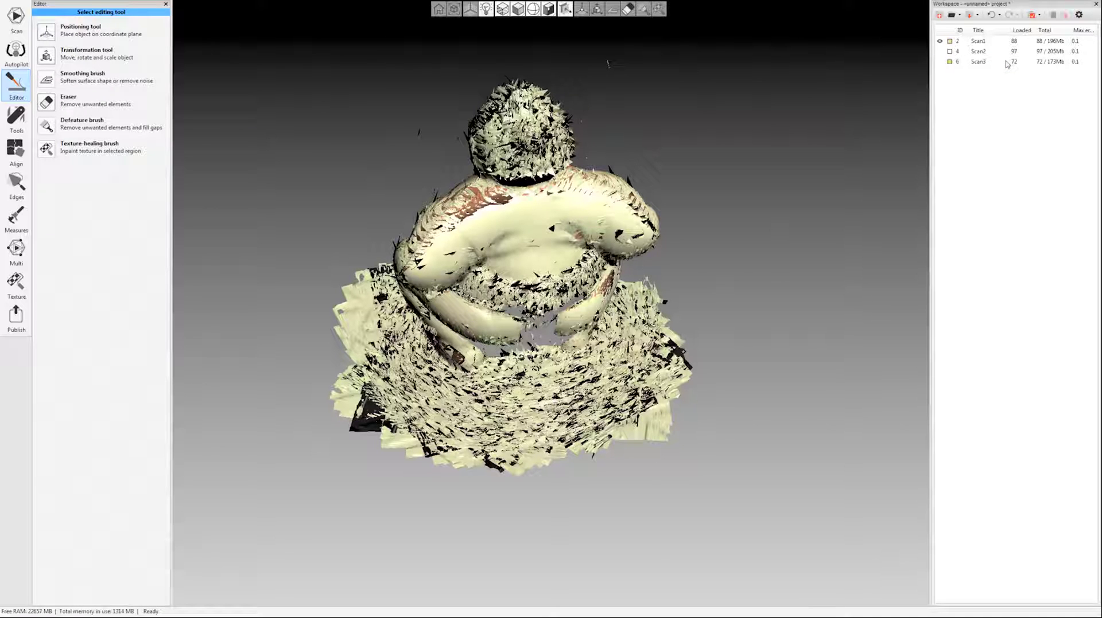
- Erase the turntable base from Scan1 using the Eraser's cutoff-plane selection, marking the base on two sides of the figurine
drag(609, 64, 547, 54)
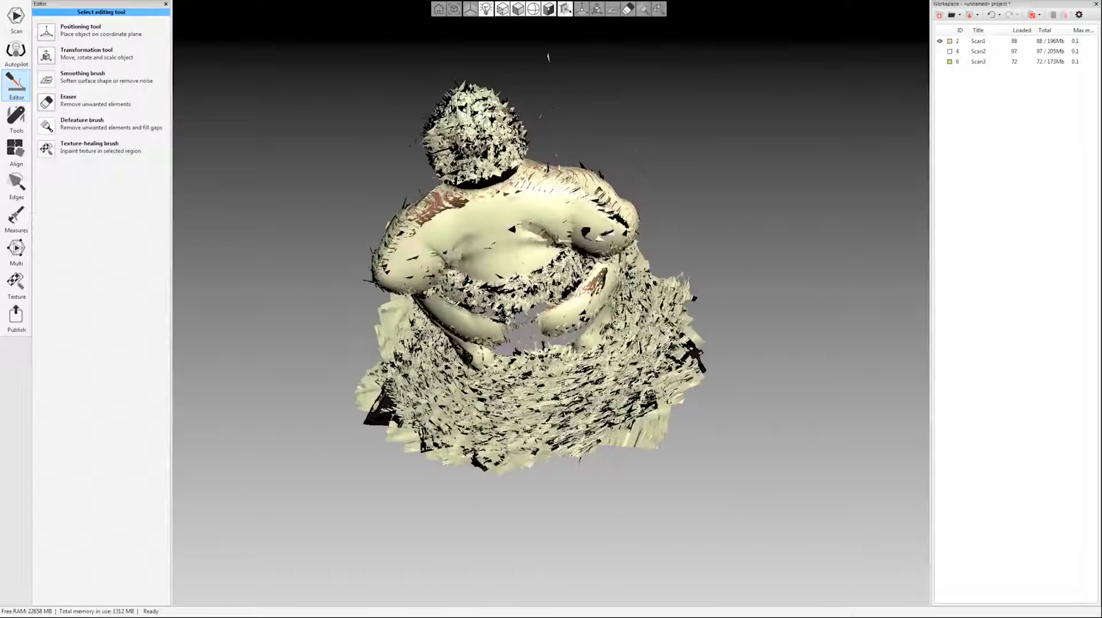
drag(603, 402, 585, 293)
drag(576, 337, 529, 382)
click(59, 103)
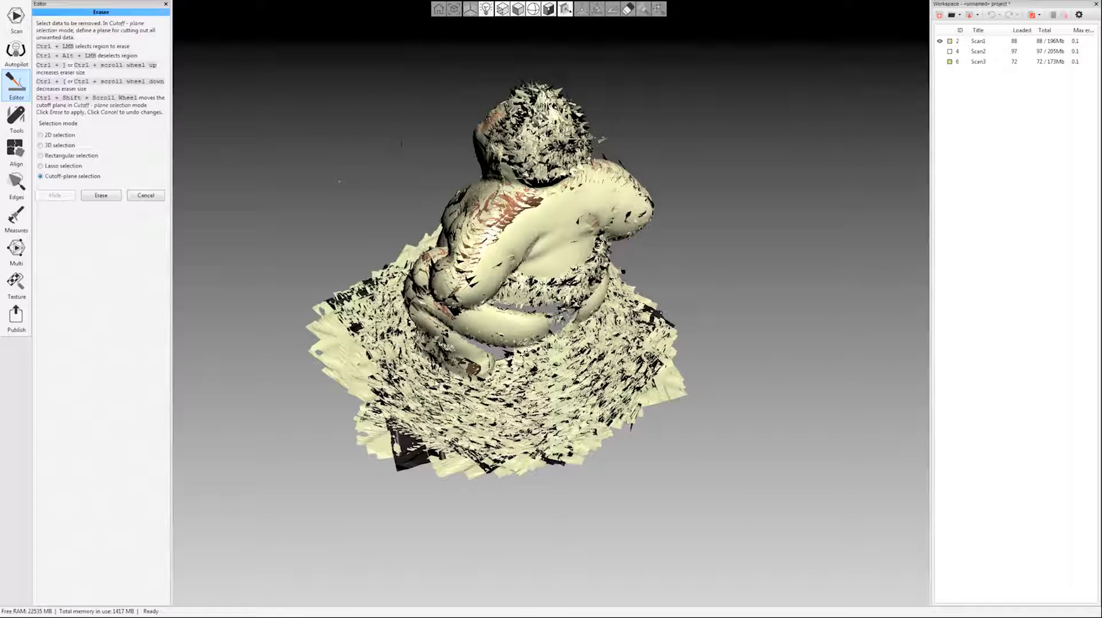
drag(594, 411, 643, 405)
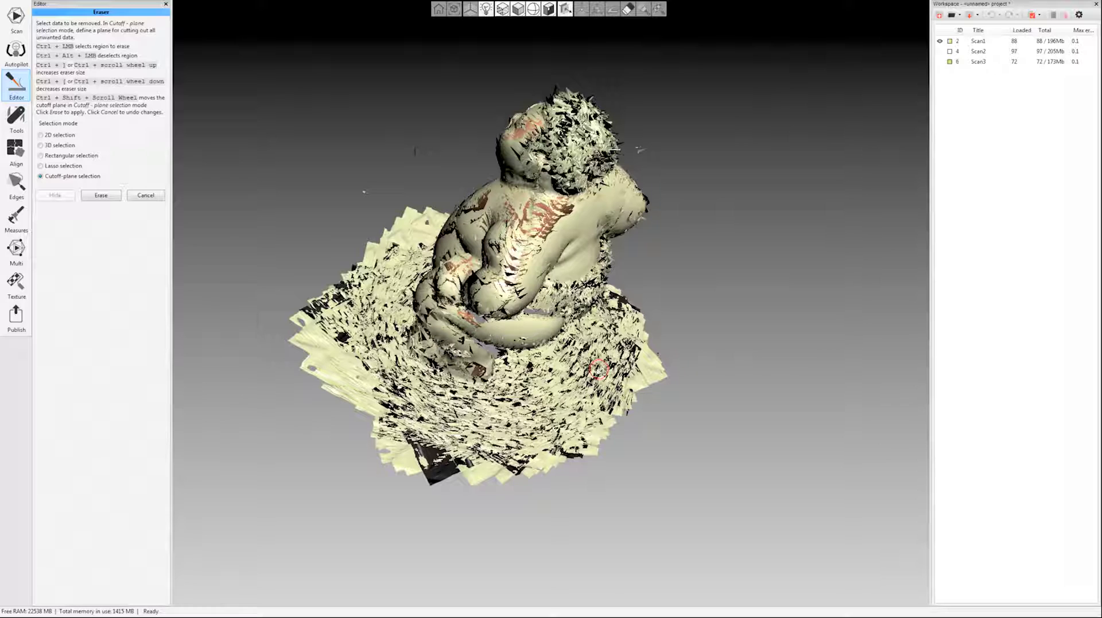
ctrl+drag(597, 367, 578, 393)
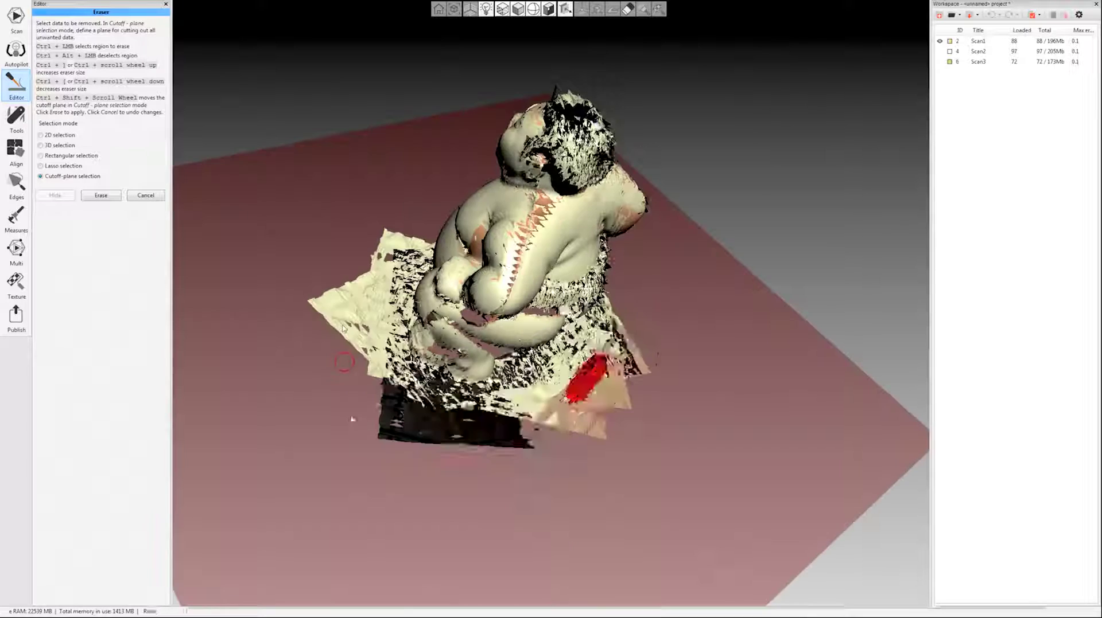
ctrl+drag(364, 314, 388, 281)
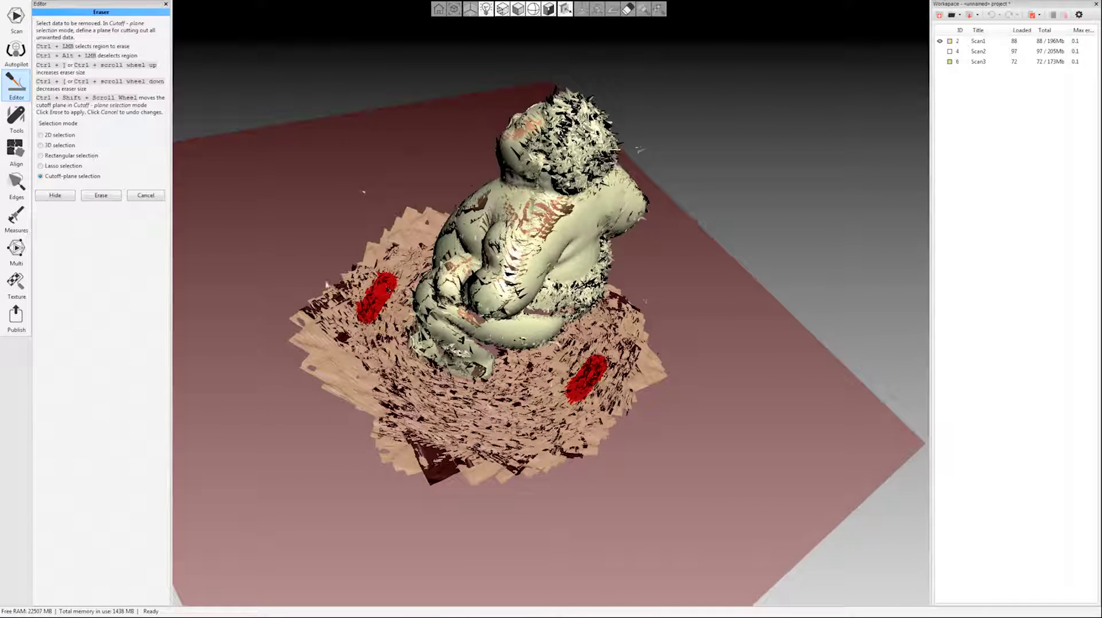
click(103, 196)
drag(718, 297, 608, 235)
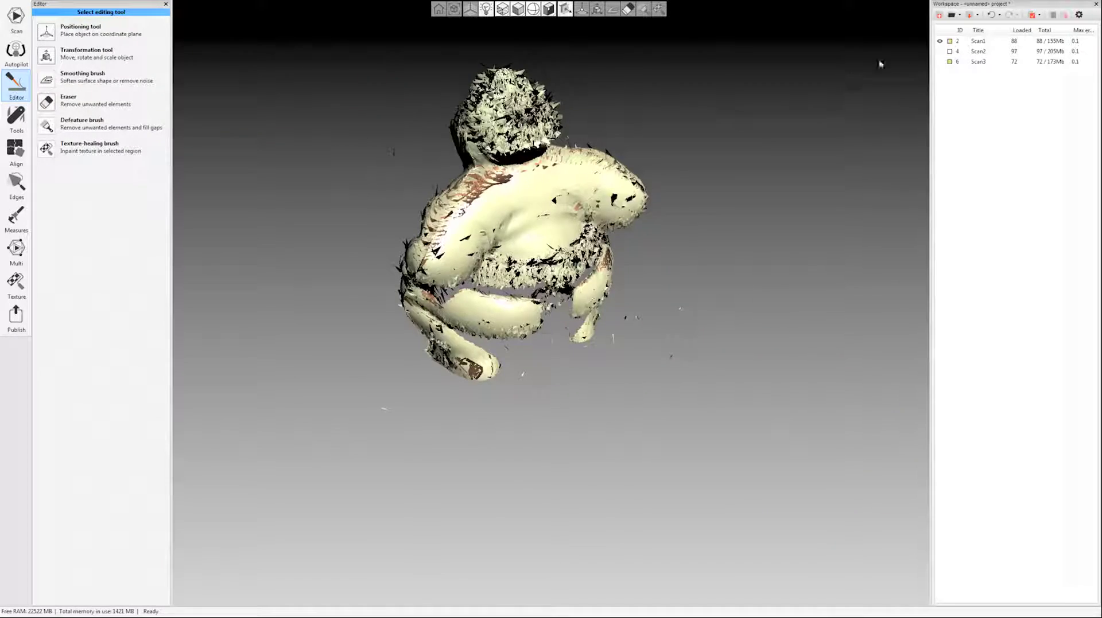
- Show Scan2 instead of Scan1 and erase its turntable base with a cutoff plane marked on two sides of the figurine
click(939, 51)
click(940, 40)
mouse_move(393, 468)
mouse_down()
mouse_move(559, 420)
mouse_move(568, 453)
mouse_move(504, 457)
mouse_move(425, 365)
mouse_up()
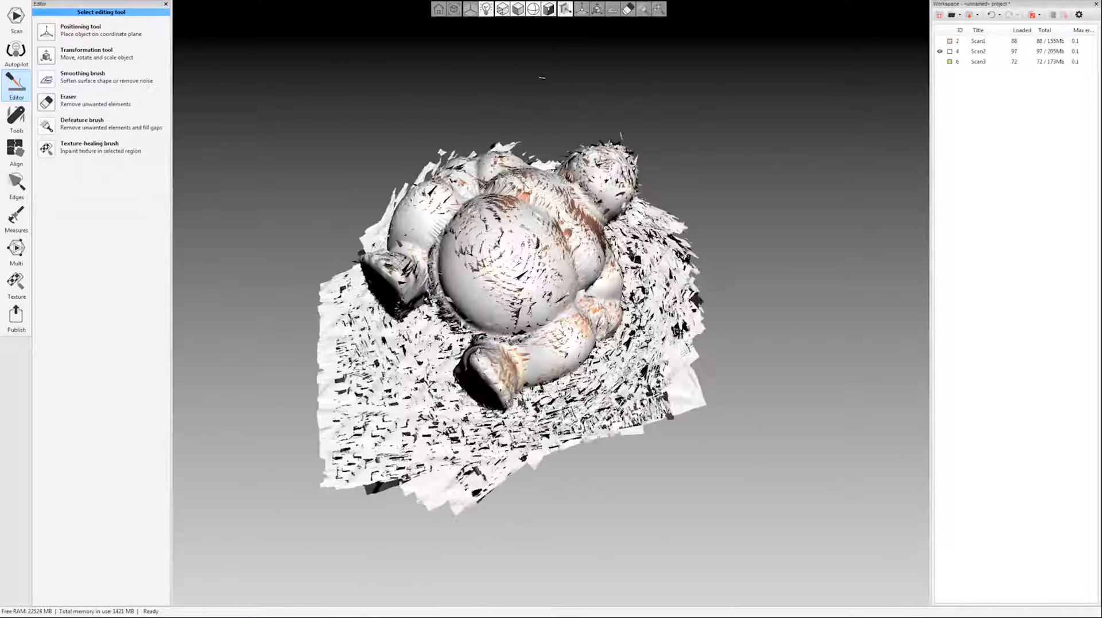
click(52, 102)
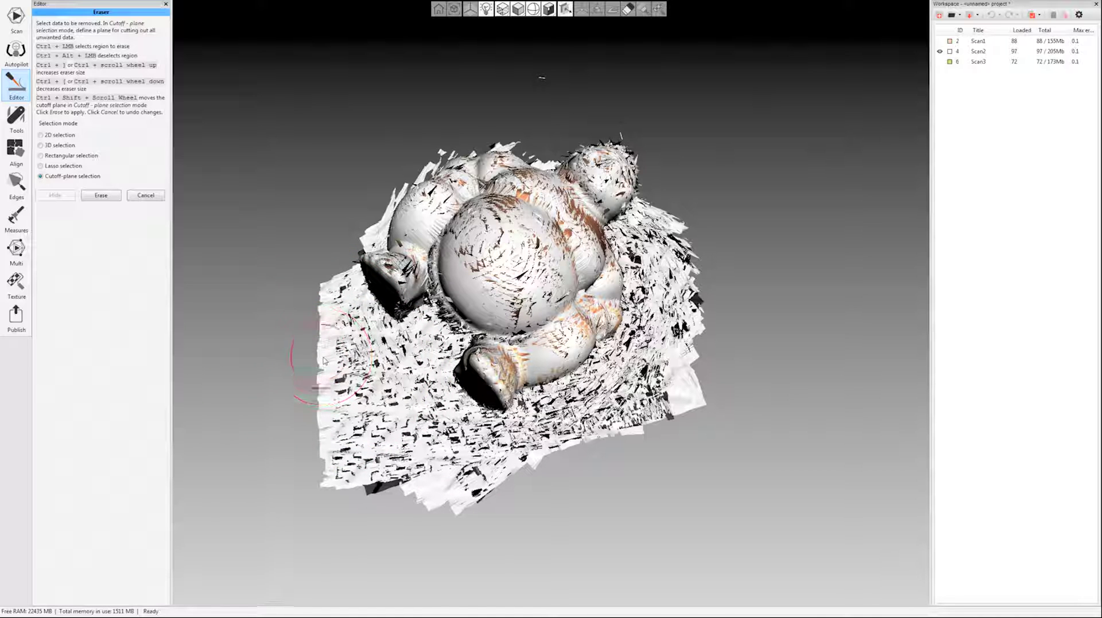
ctrl+drag(403, 372, 378, 395)
drag(642, 459, 518, 479)
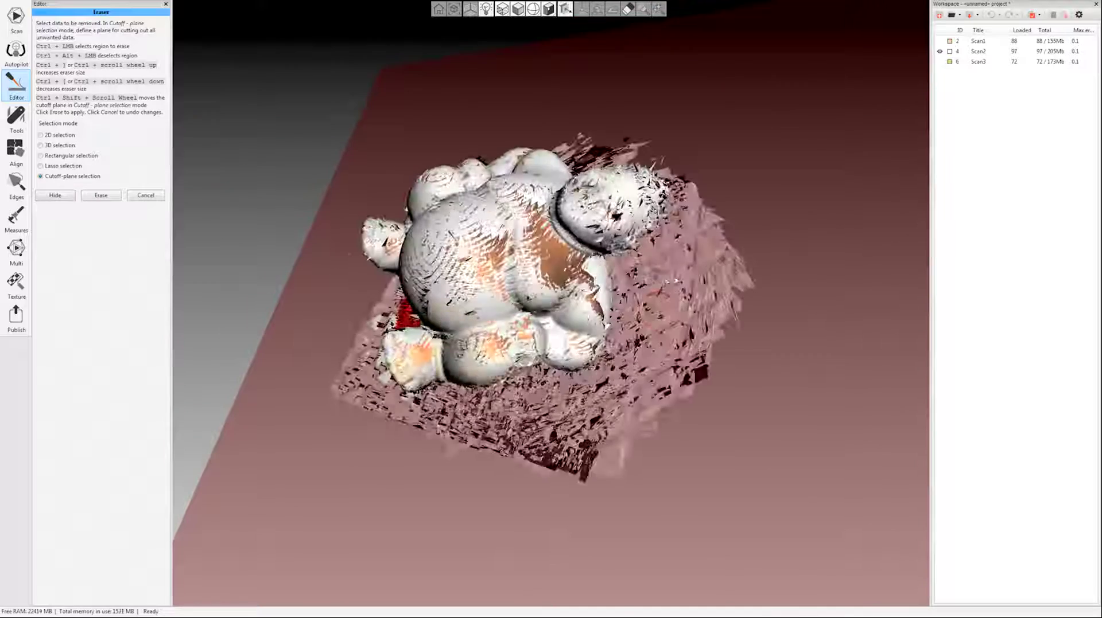
ctrl+drag(686, 255, 684, 284)
drag(703, 364, 705, 325)
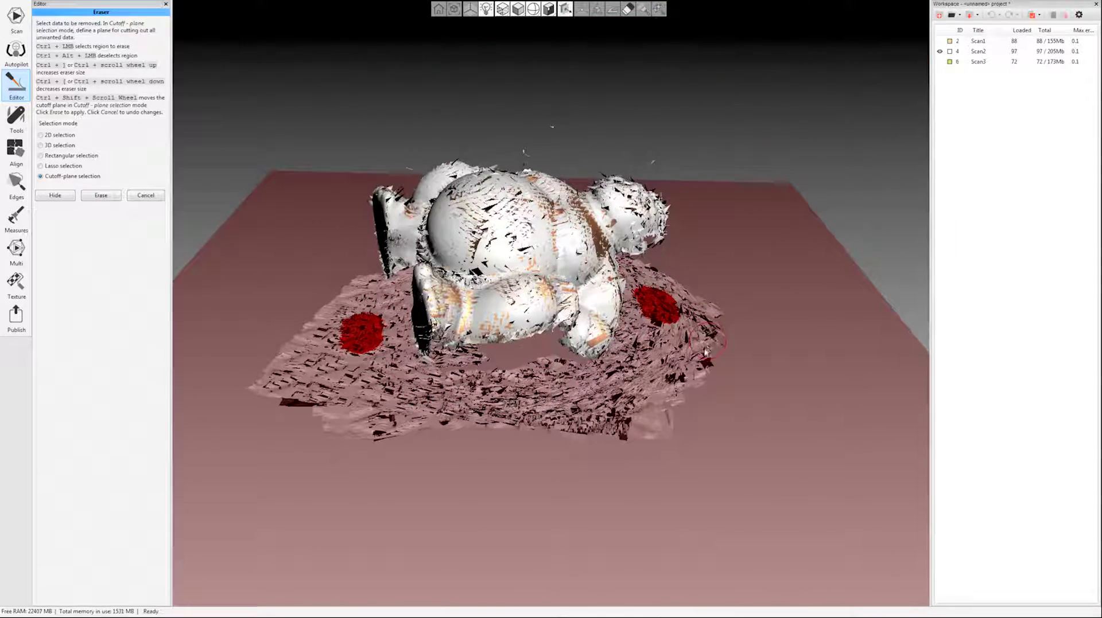
drag(628, 400, 677, 430)
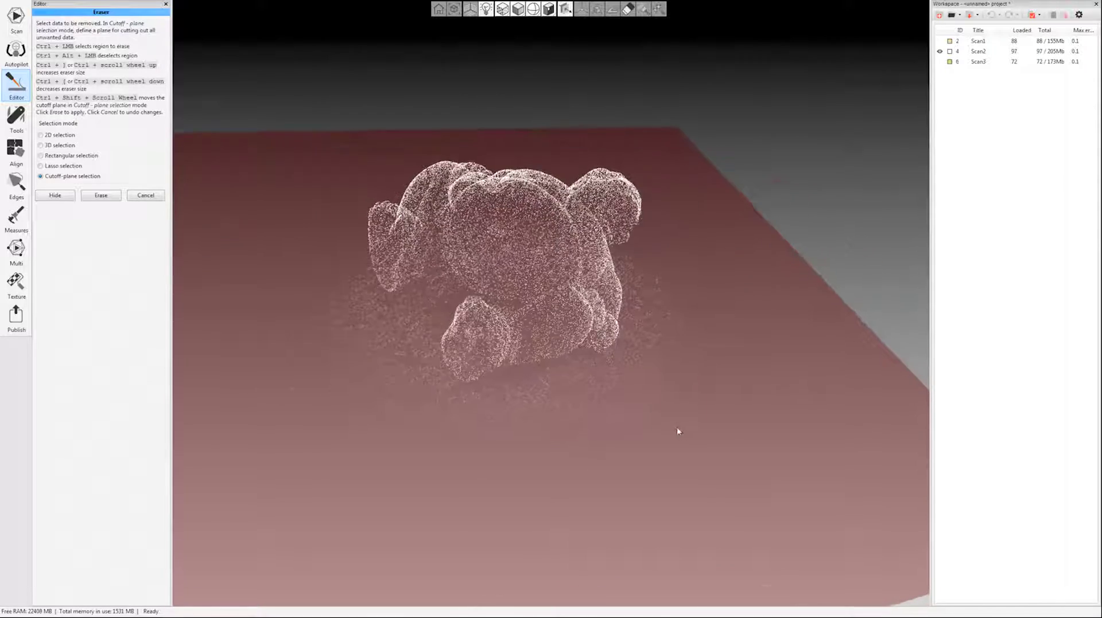
drag(544, 409, 528, 436)
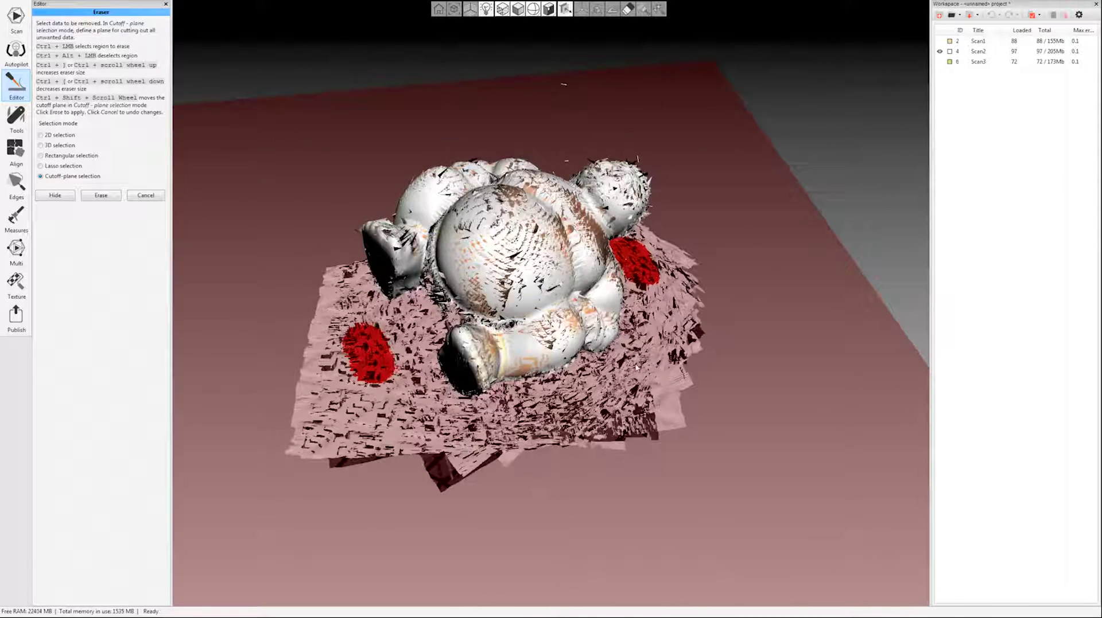
click(102, 195)
- Show Scan3 instead of Scan2 and erase its turntable base with a cutoff plane marked on two sides of the figurine
click(940, 62)
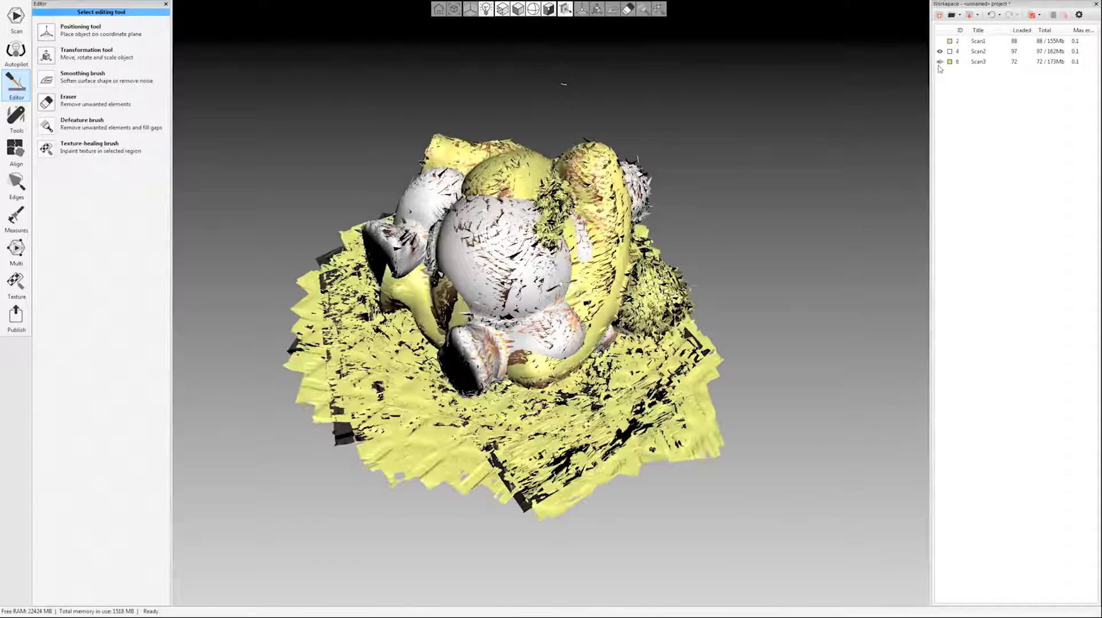
click(939, 51)
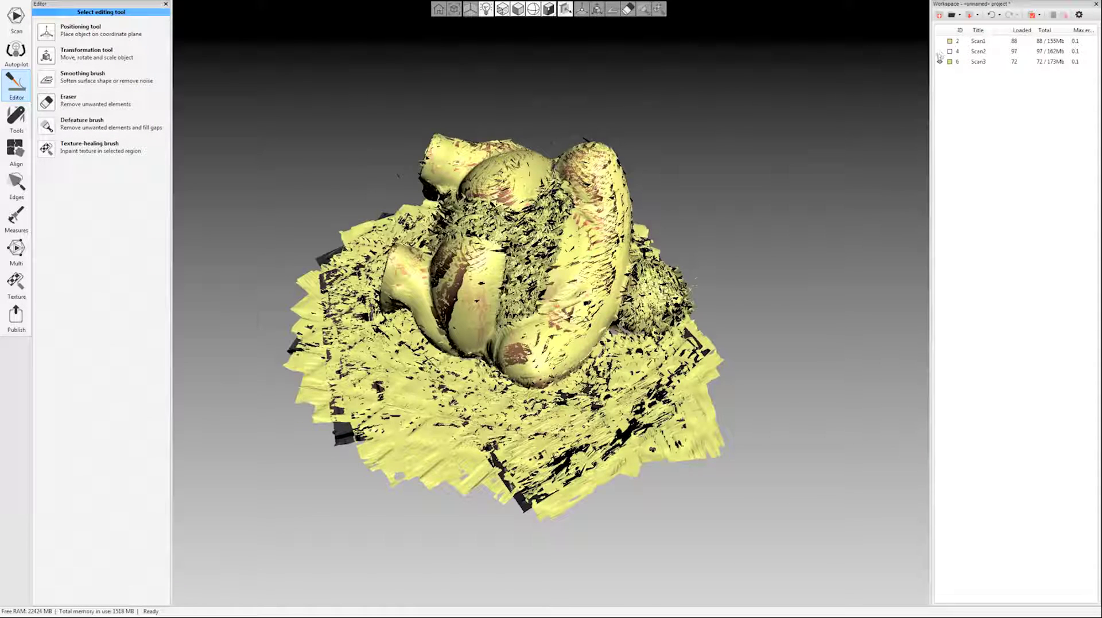
click(55, 105)
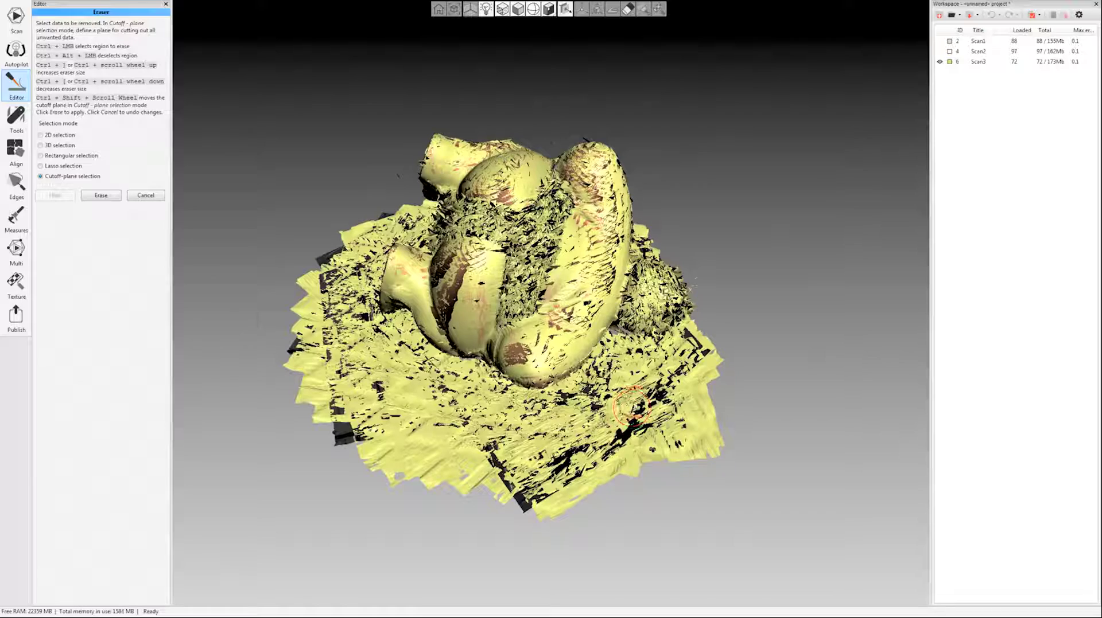
ctrl+drag(634, 410, 612, 429)
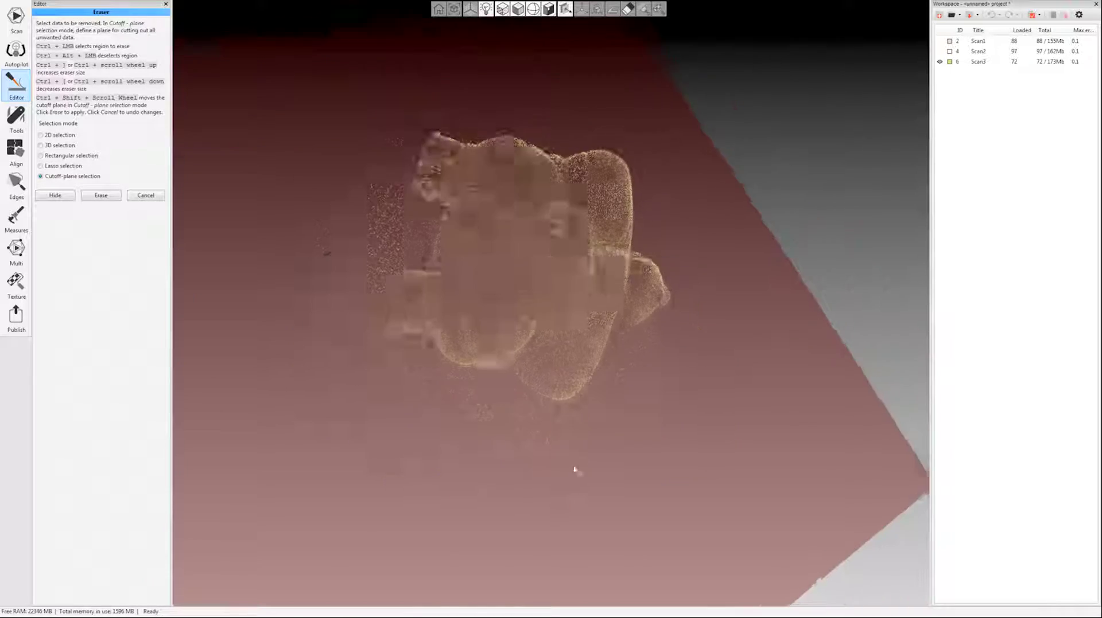
ctrl+drag(363, 208, 349, 244)
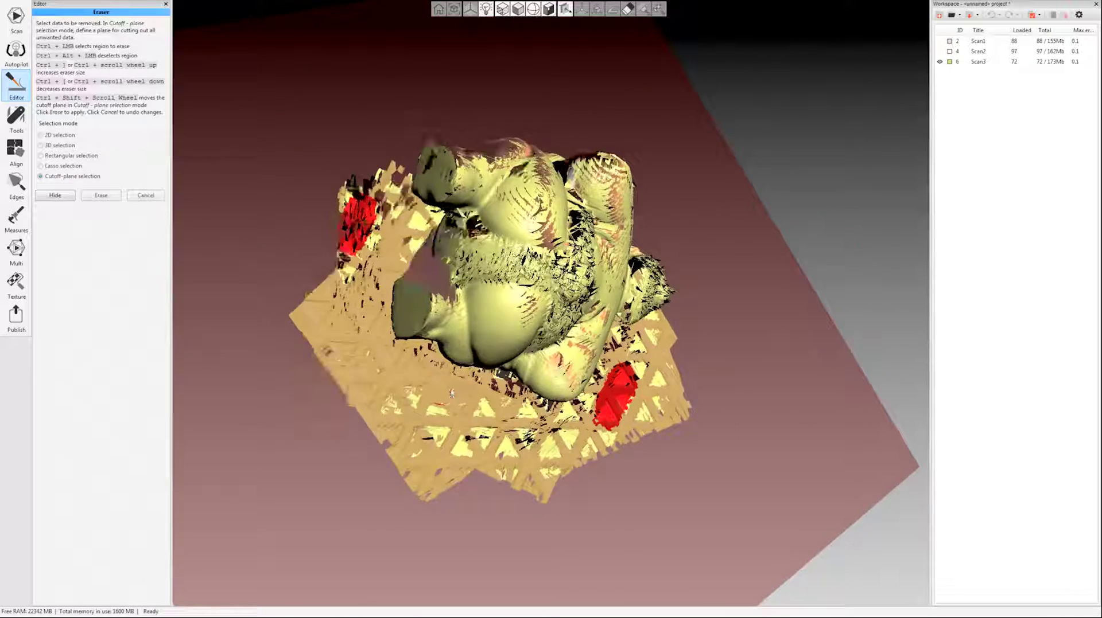
drag(452, 394, 640, 376)
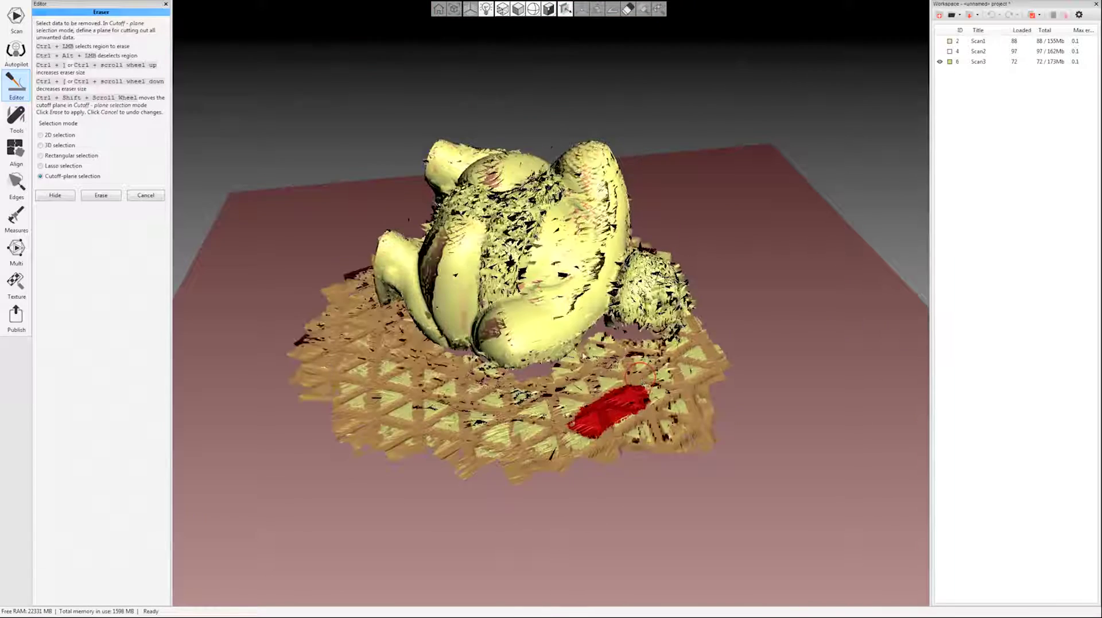
ctrl+shift+scroll(611, 401, up, 2)
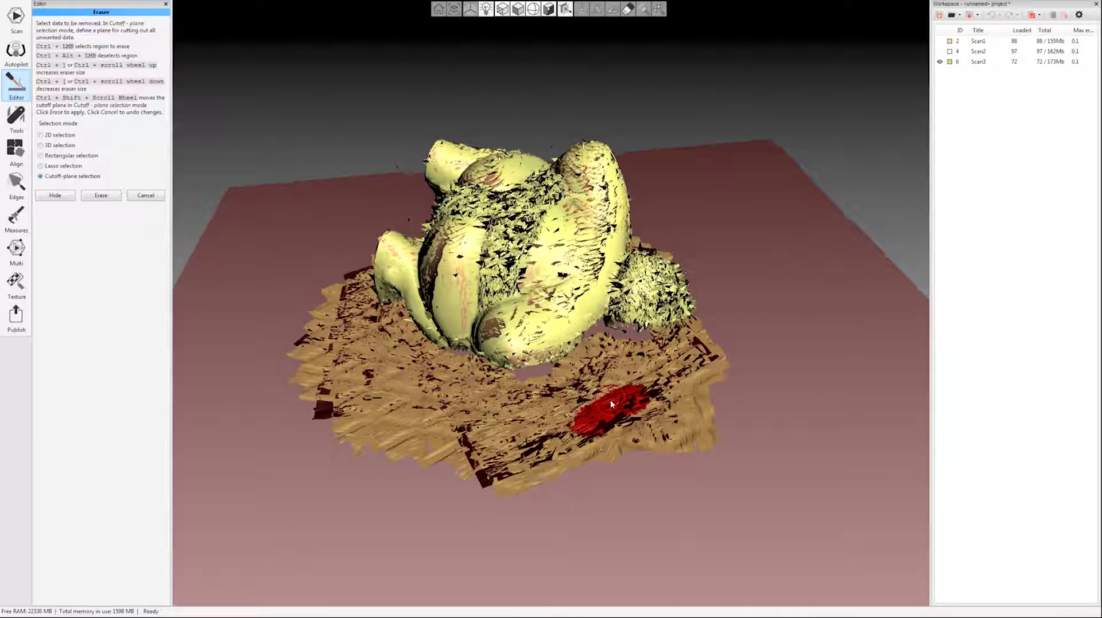
click(100, 195)
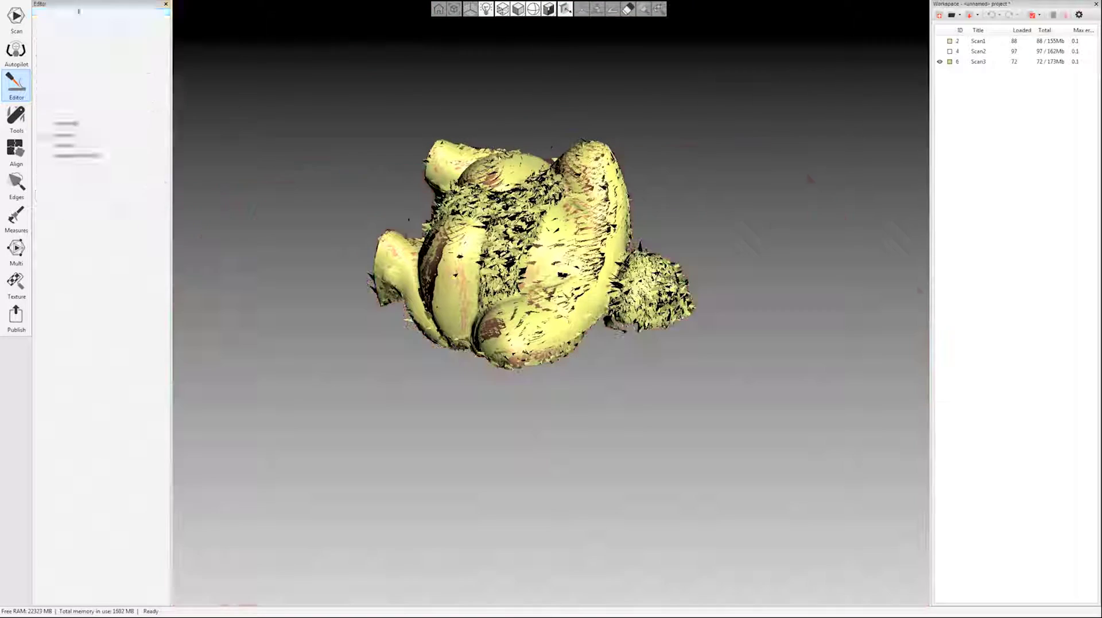
- Show Scan1 and Scan2 together with Scan3, and close the editing tools
click(939, 51)
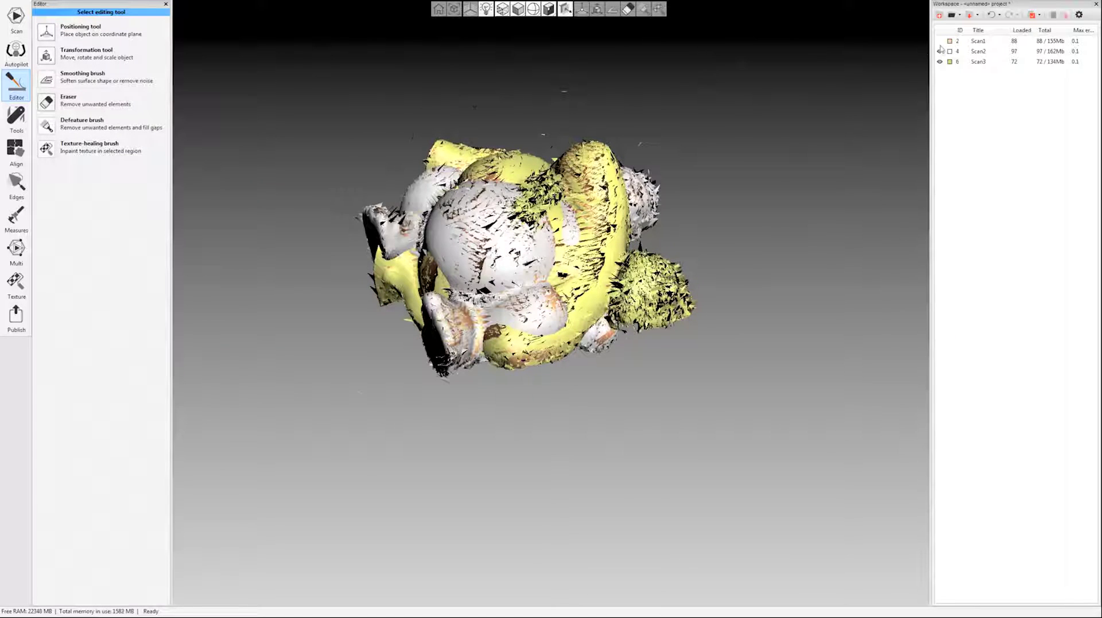
click(939, 41)
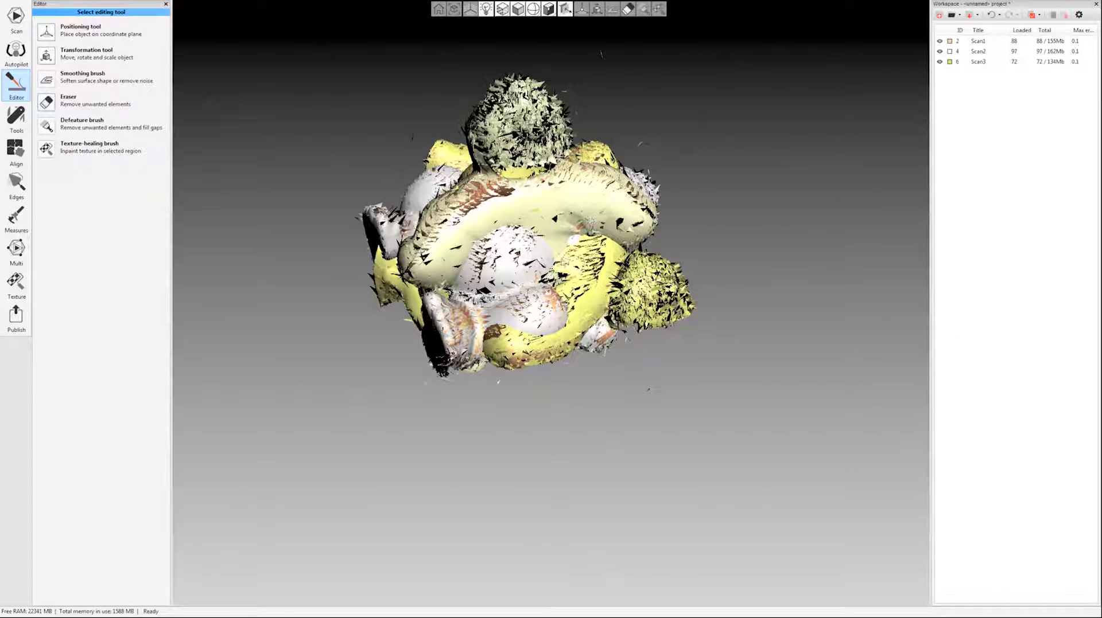
drag(545, 325, 502, 252)
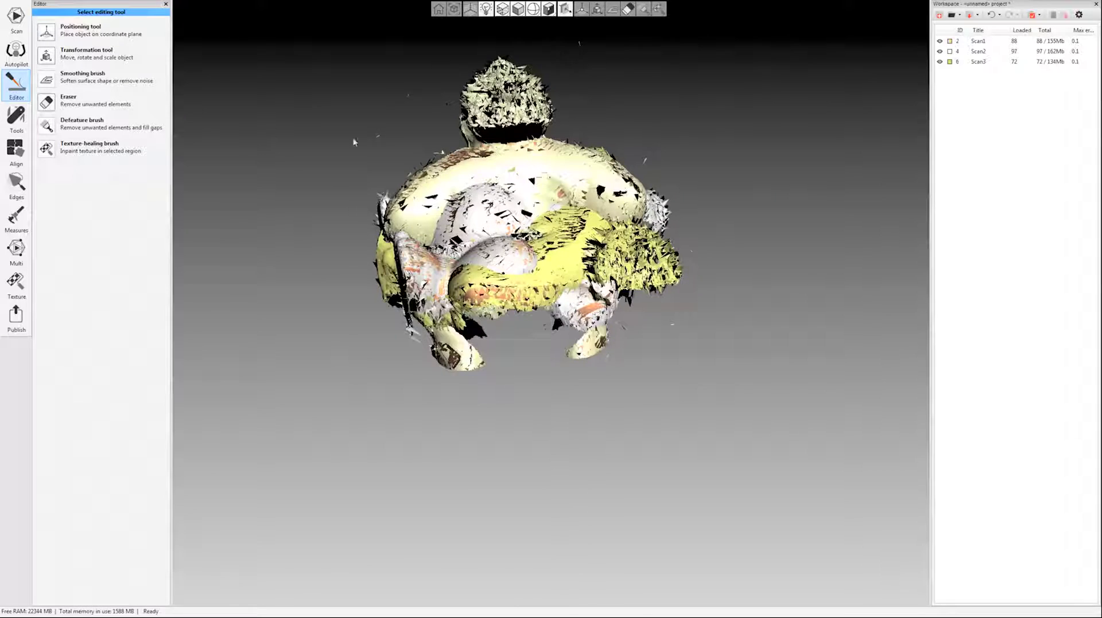
drag(470, 173, 498, 298)
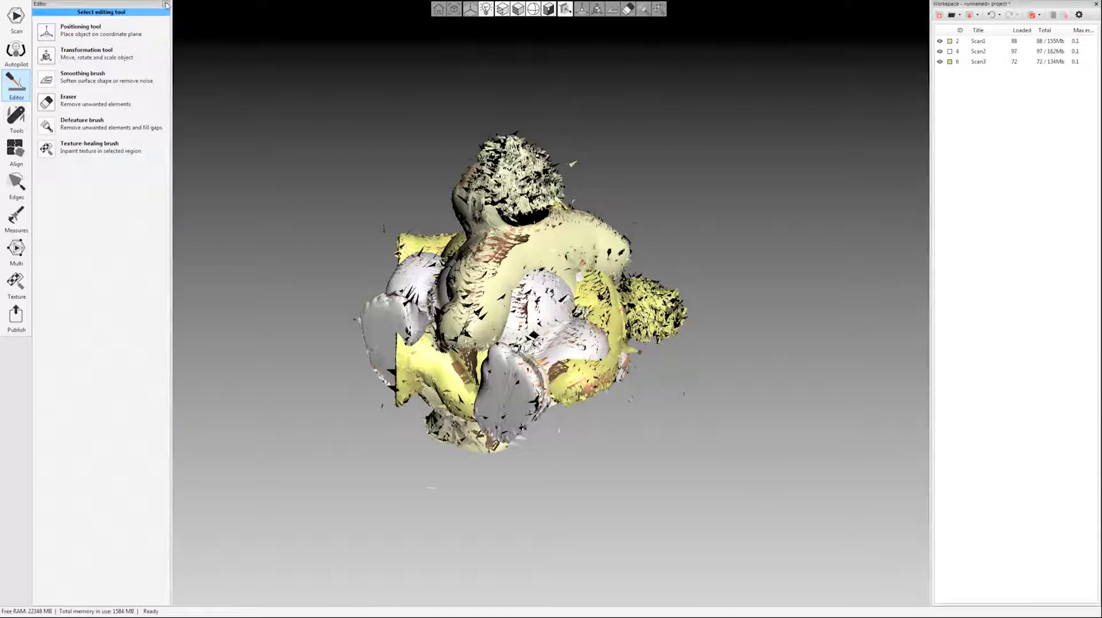
click(166, 4)
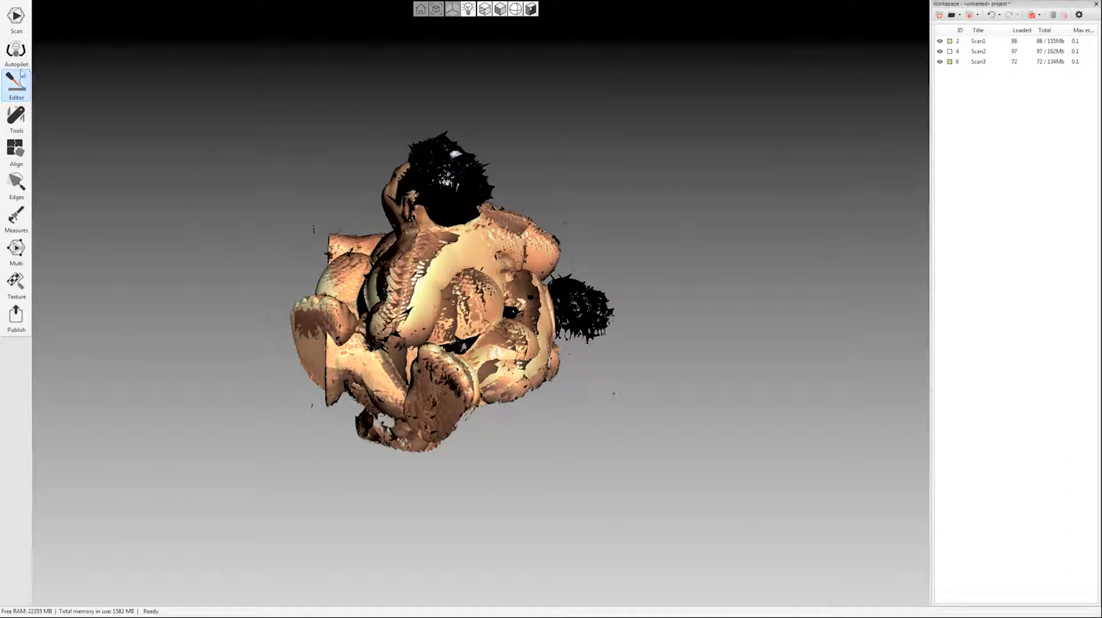
drag(311, 240, 174, 156)
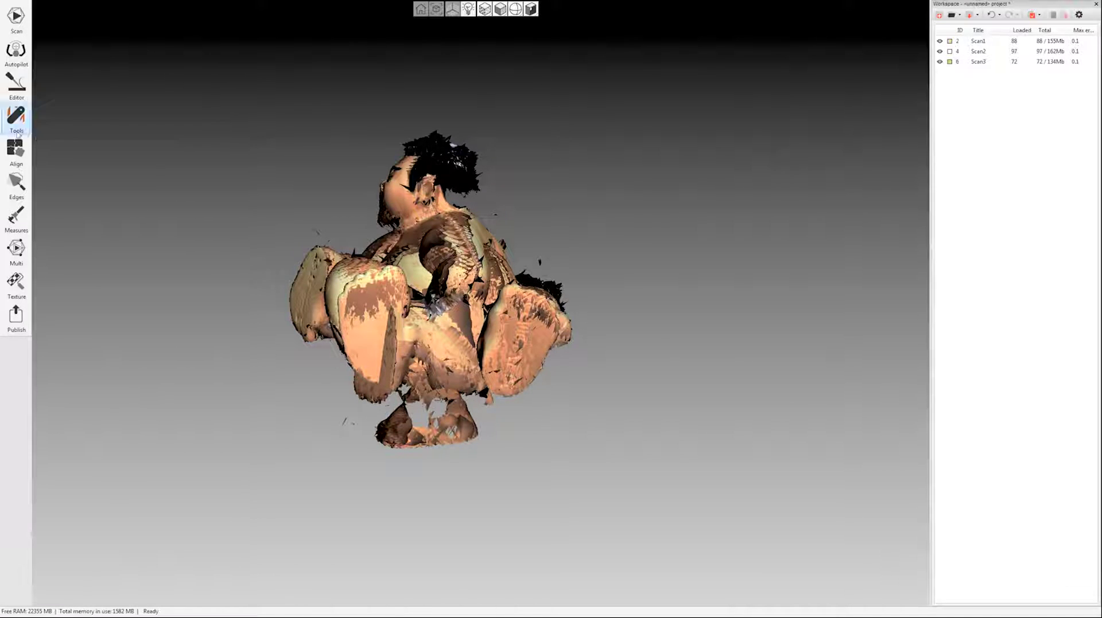
- Align Scan2 and Scan3 to Scan1 with rigid auto-alignment and apply the alignment
click(14, 150)
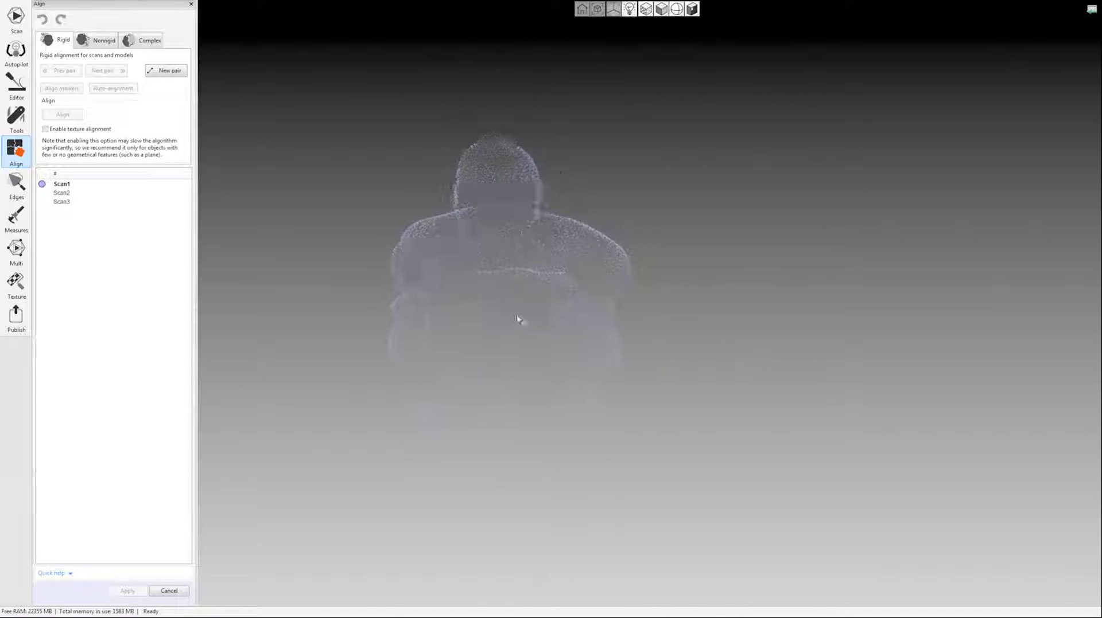
drag(61, 194, 68, 207)
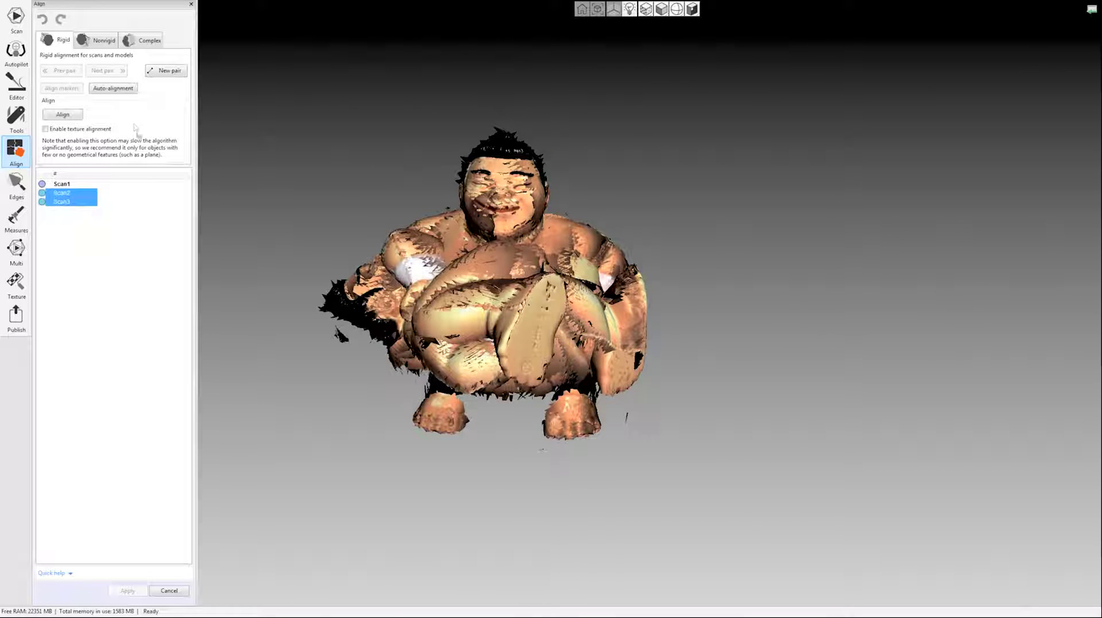
click(112, 89)
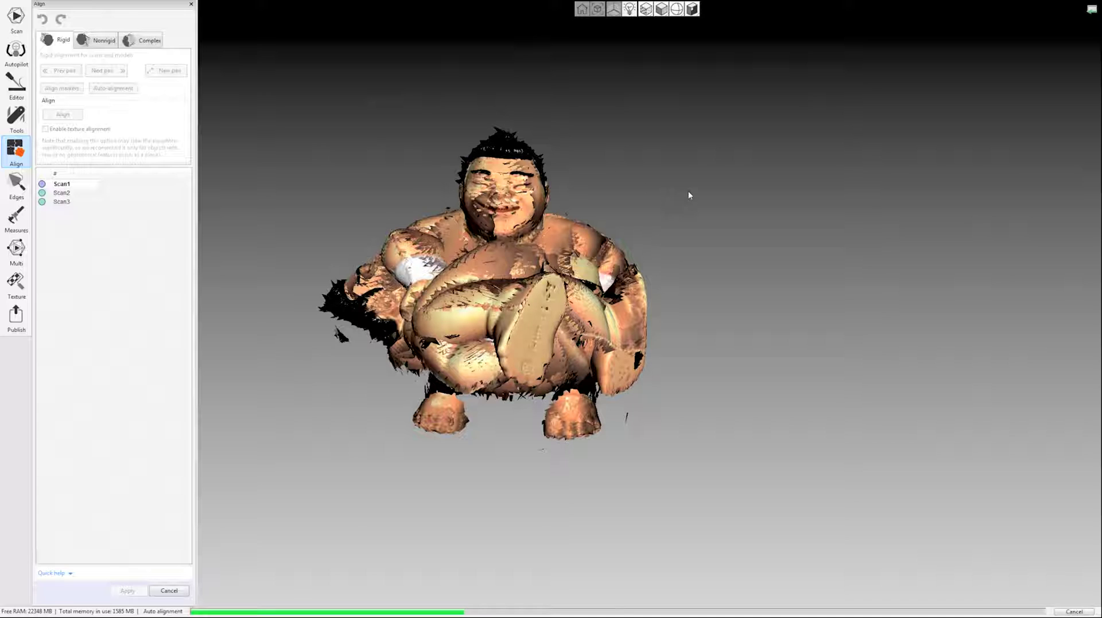
click(509, 611)
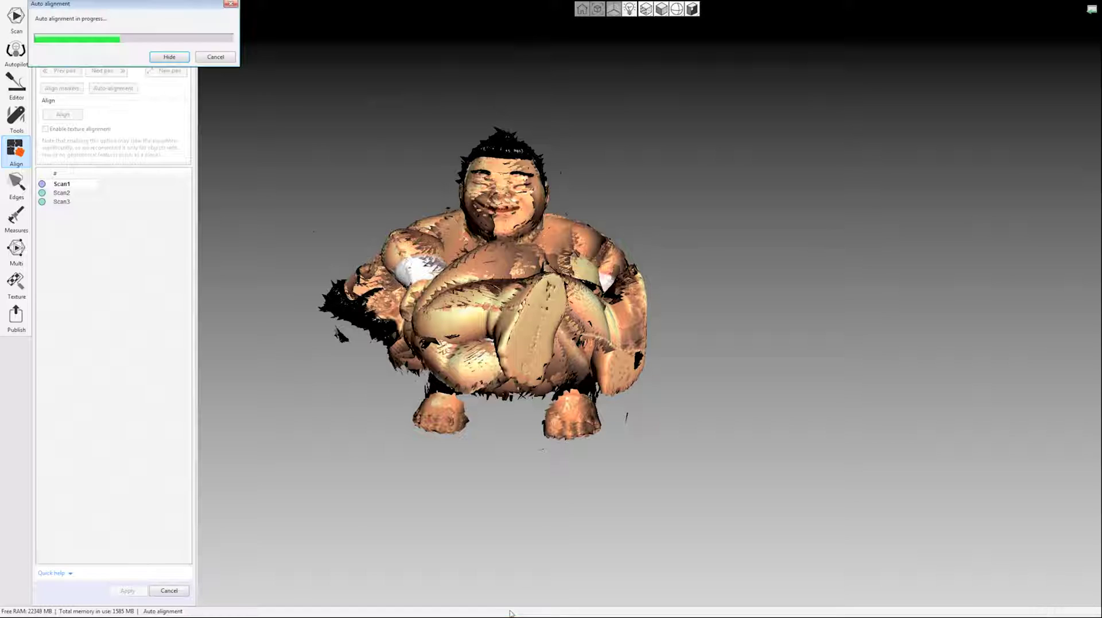
drag(158, 8, 368, 64)
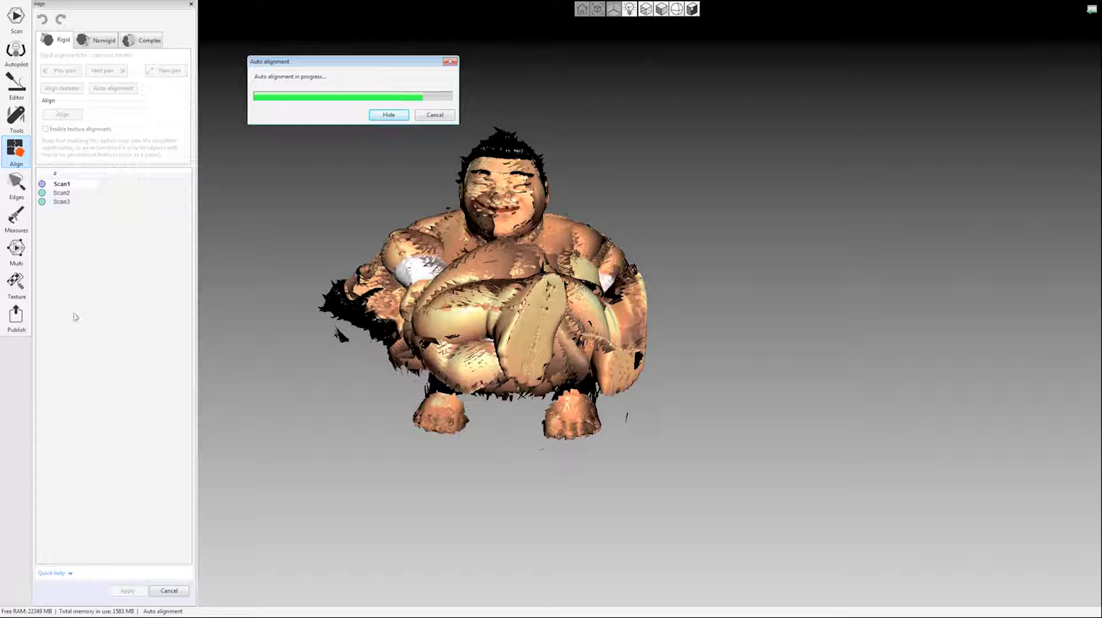
drag(342, 228, 313, 402)
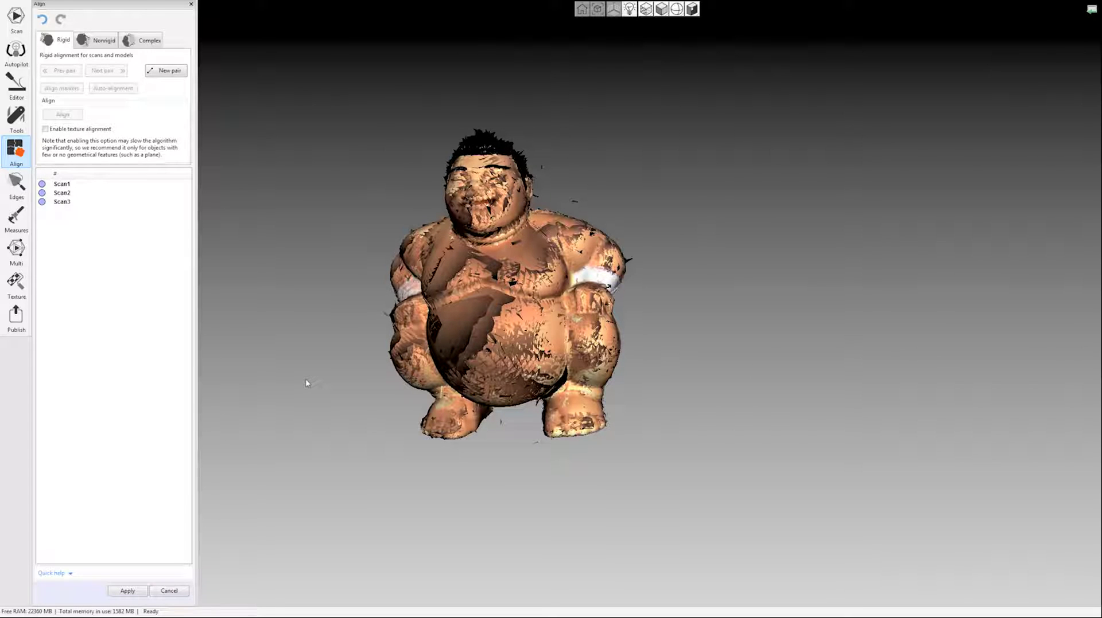
click(127, 591)
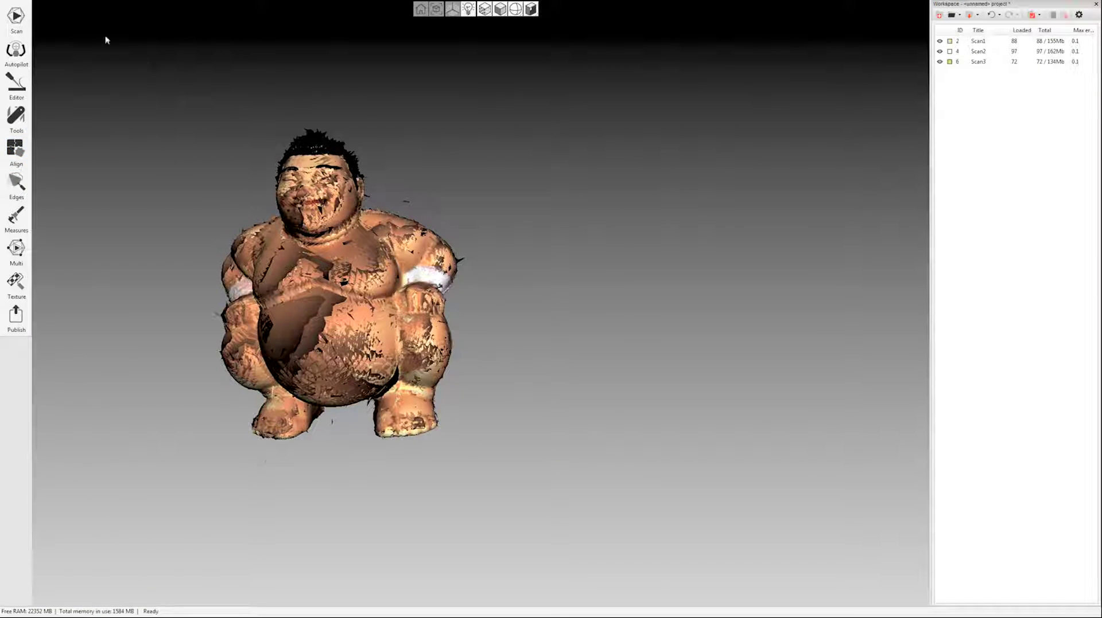
- Run Global registration on the three aligned scans using the Geometry registration algorithm
click(19, 119)
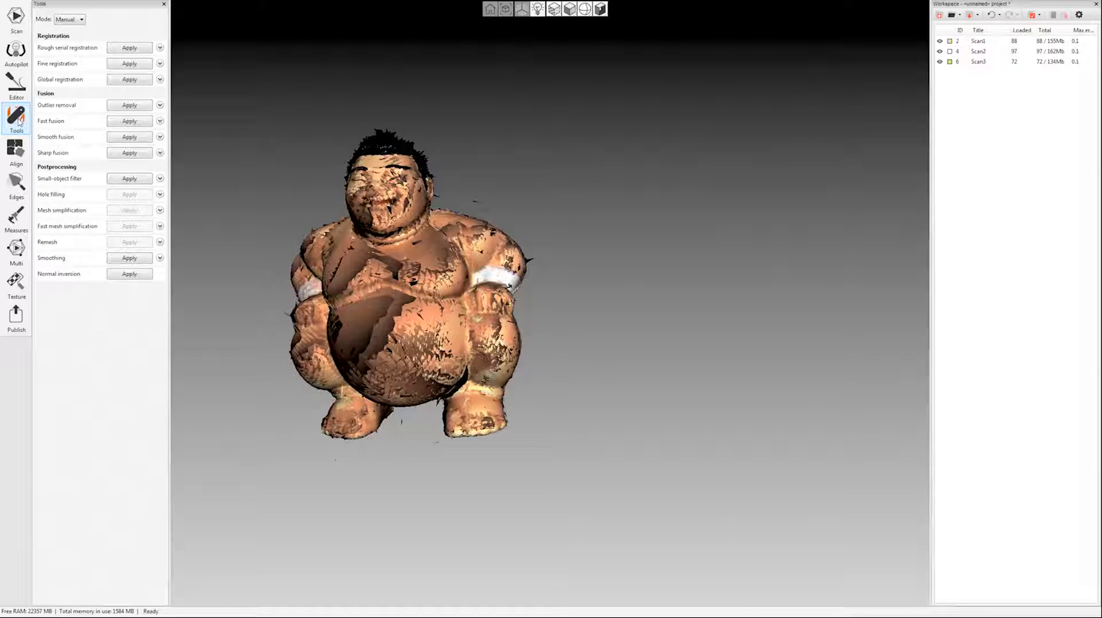
click(160, 79)
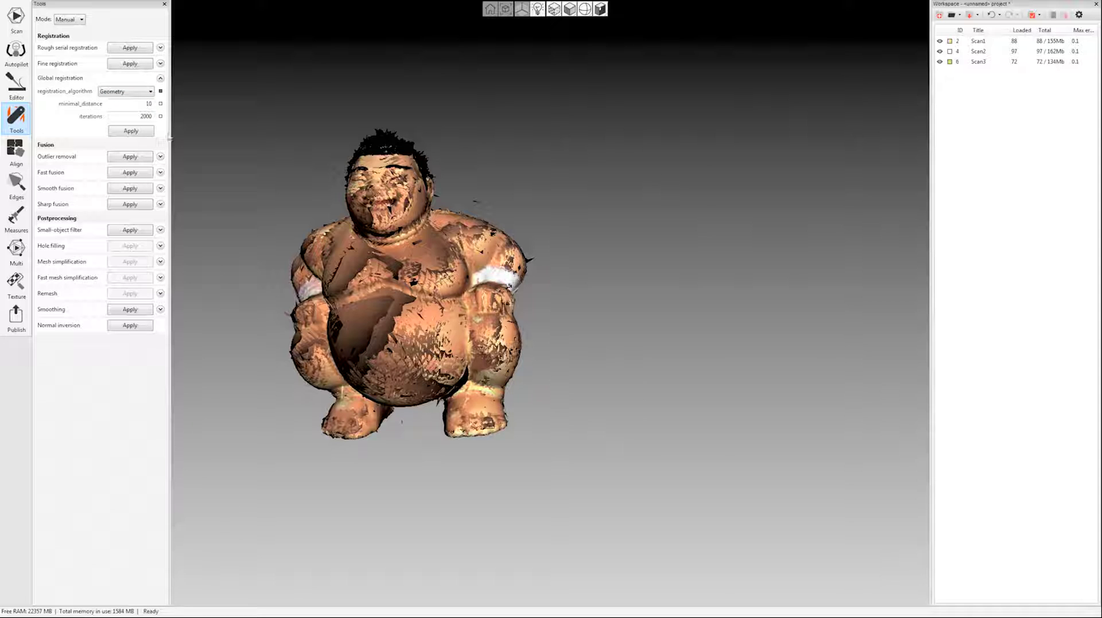
click(160, 79)
click(160, 79)
click(144, 104)
click(149, 117)
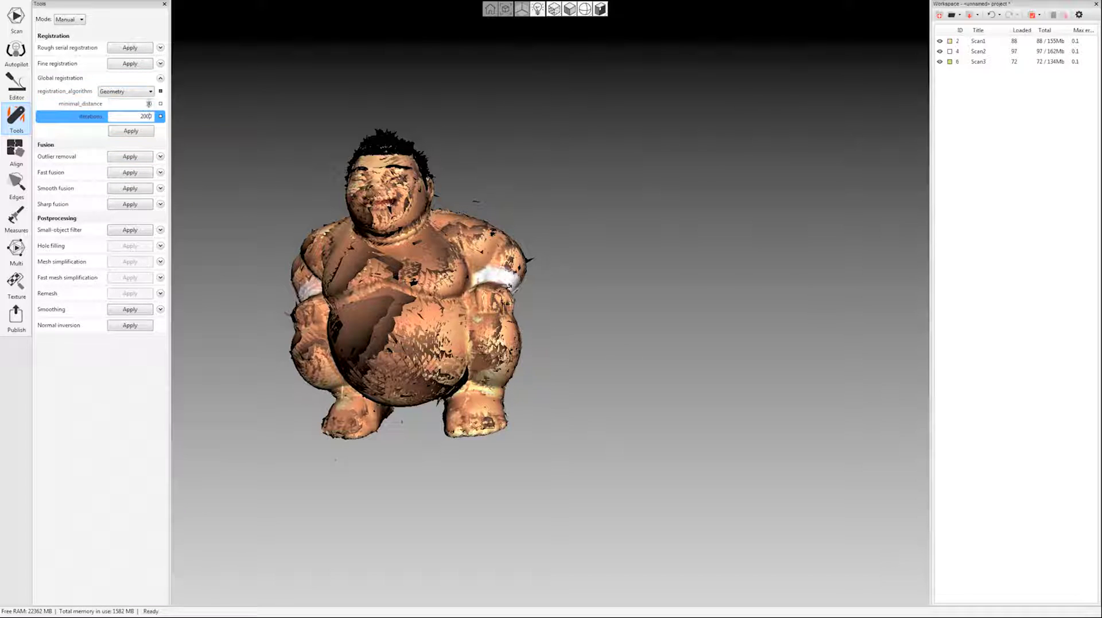
click(151, 91)
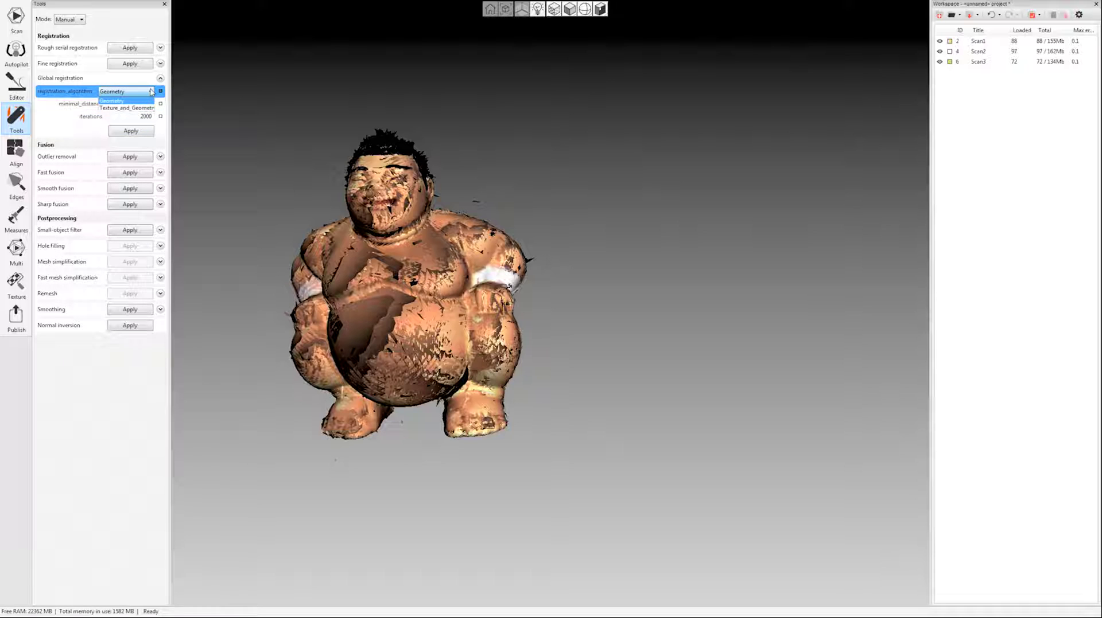
click(123, 102)
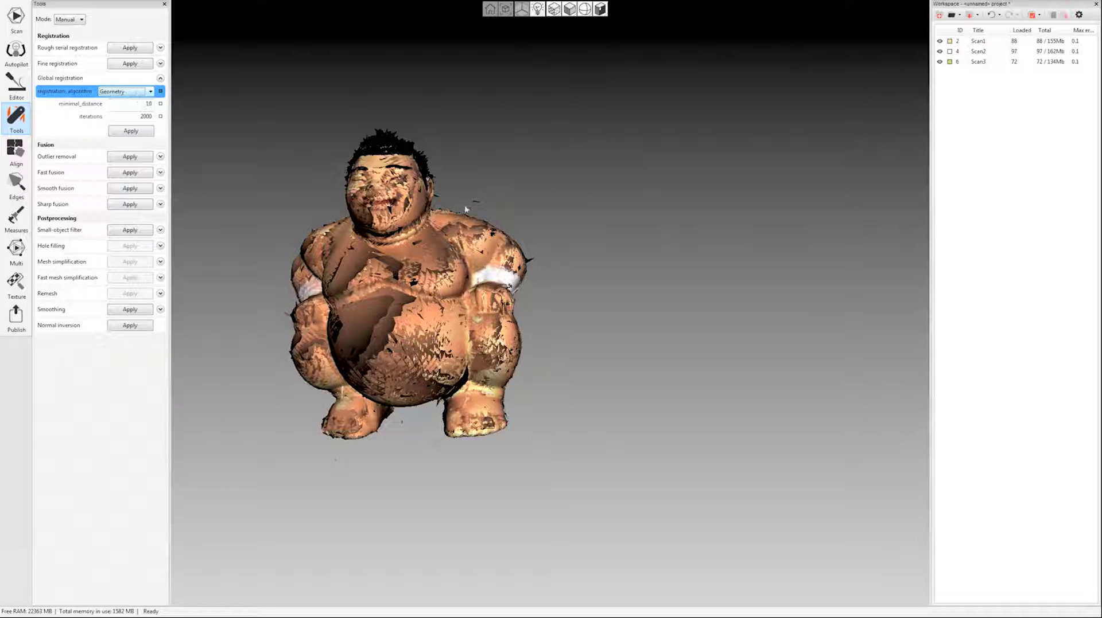
drag(466, 210, 320, 205)
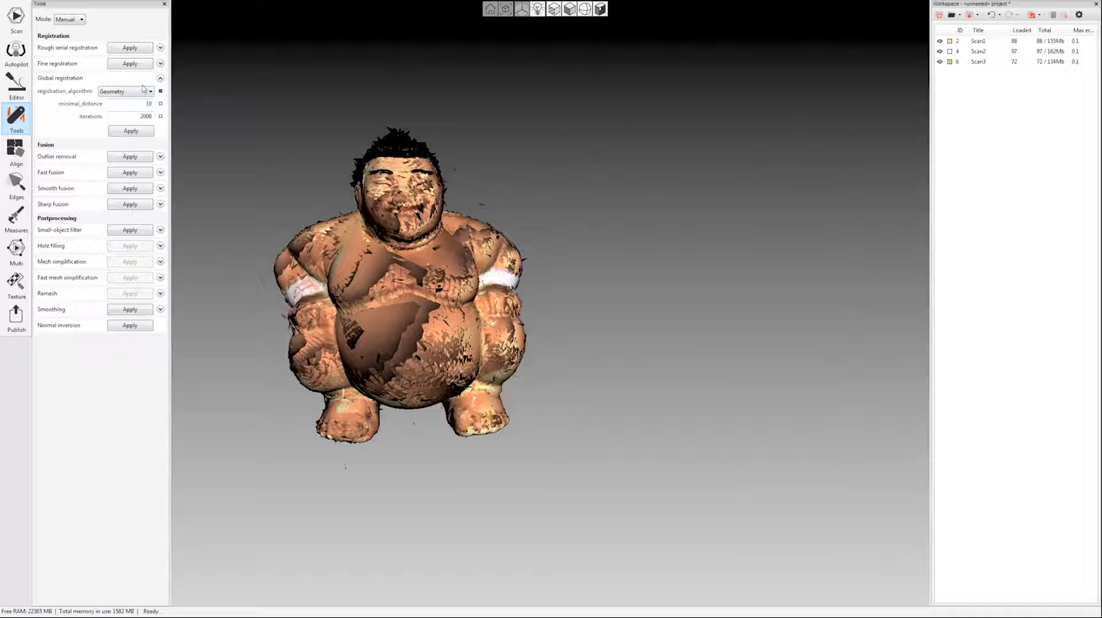
drag(328, 268, 378, 229)
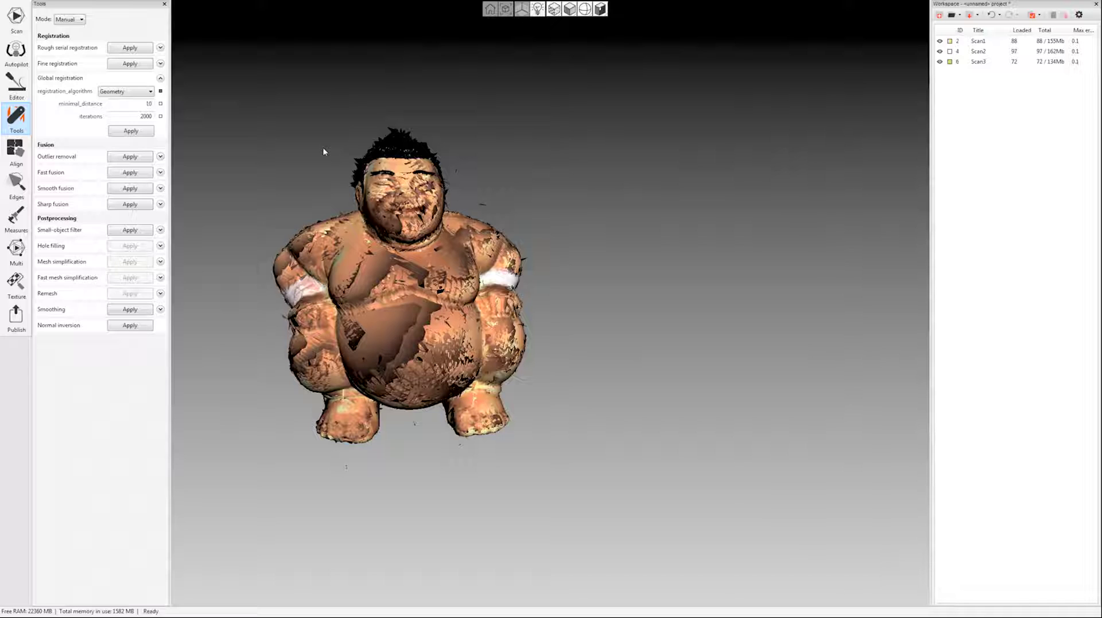
click(138, 91)
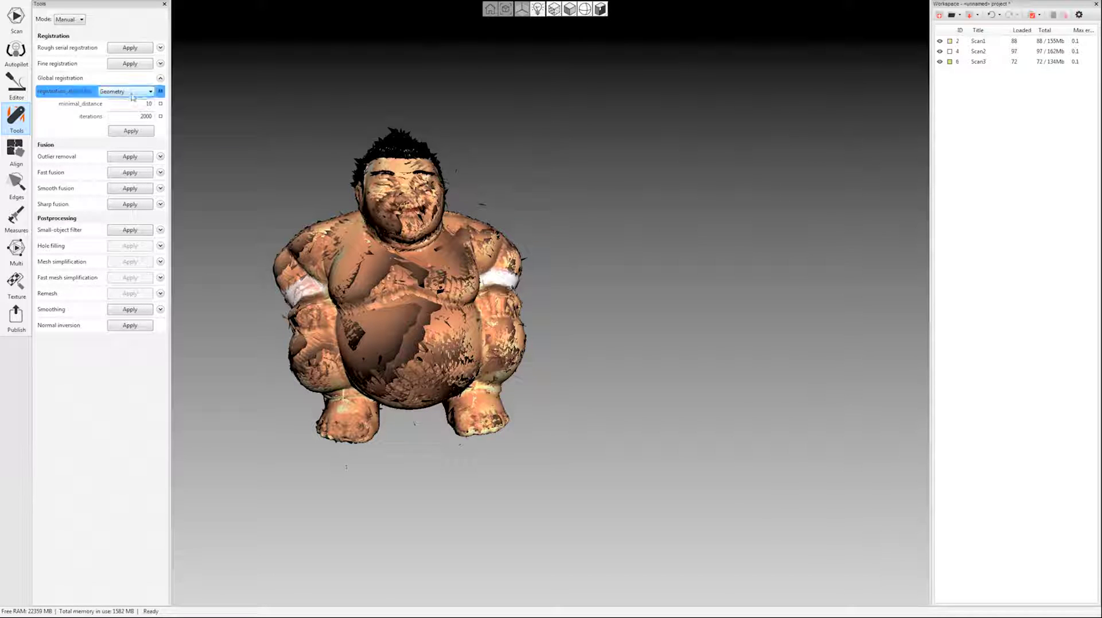
click(129, 102)
click(131, 131)
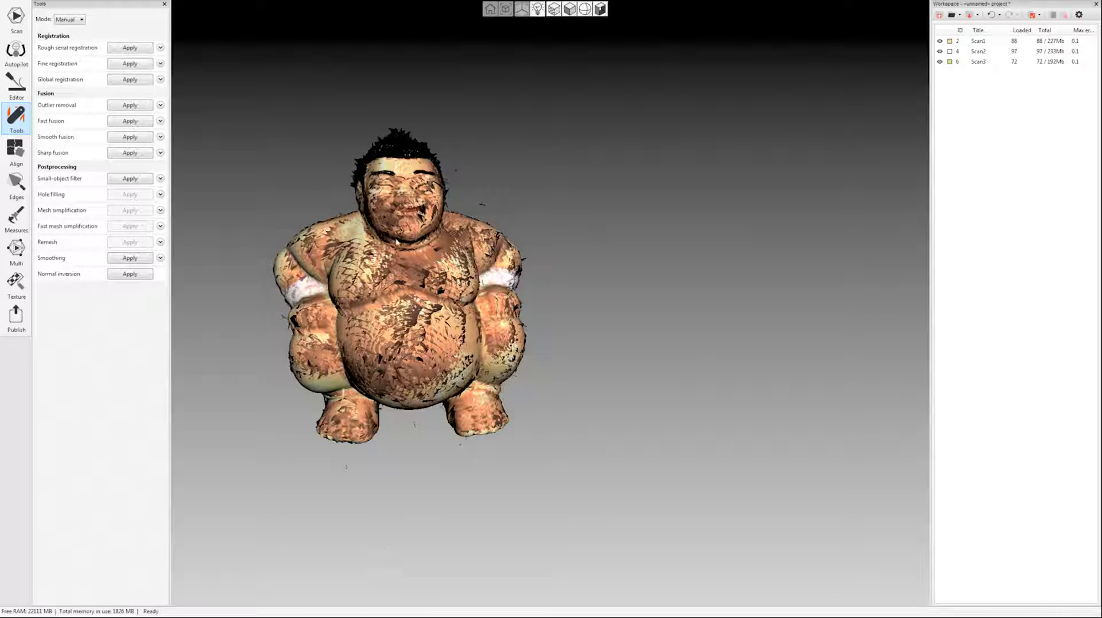
- Inspect the registered scans from several angles and up close at the head for outliers, with the Outlier removal settings open
middle_drag(365, 244, 419, 271)
drag(485, 319, 481, 320)
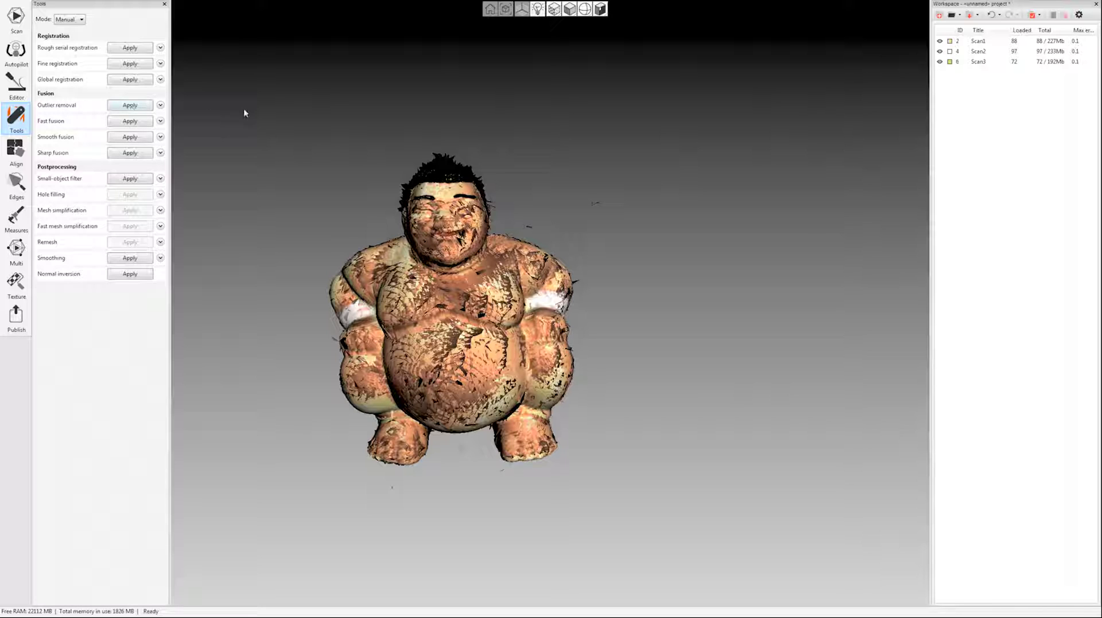
drag(247, 214, 266, 219)
key(F5)
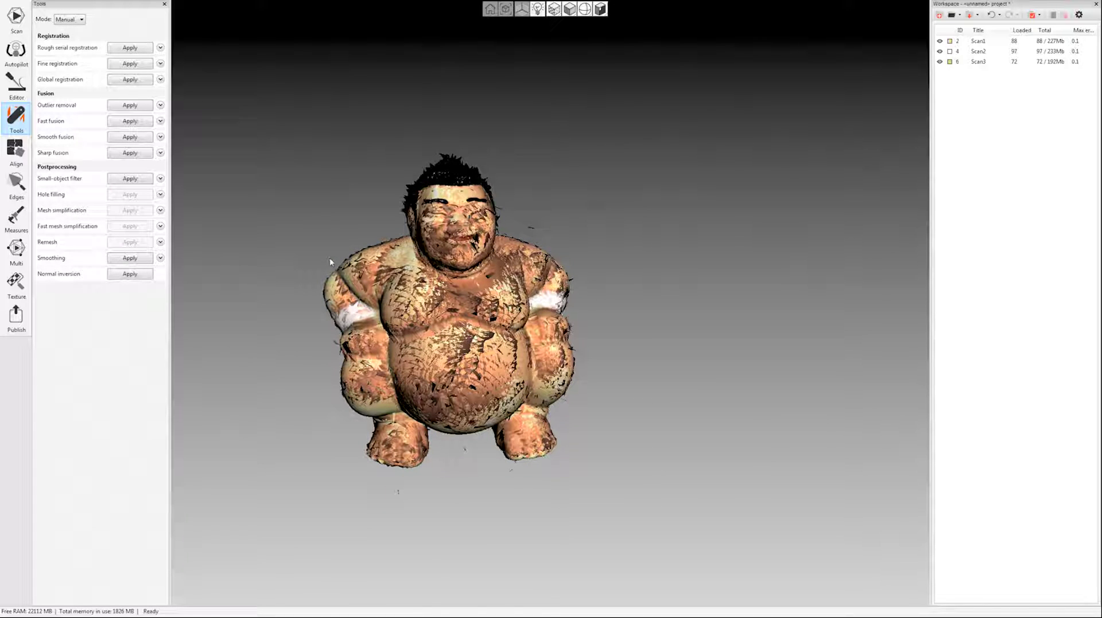
click(160, 105)
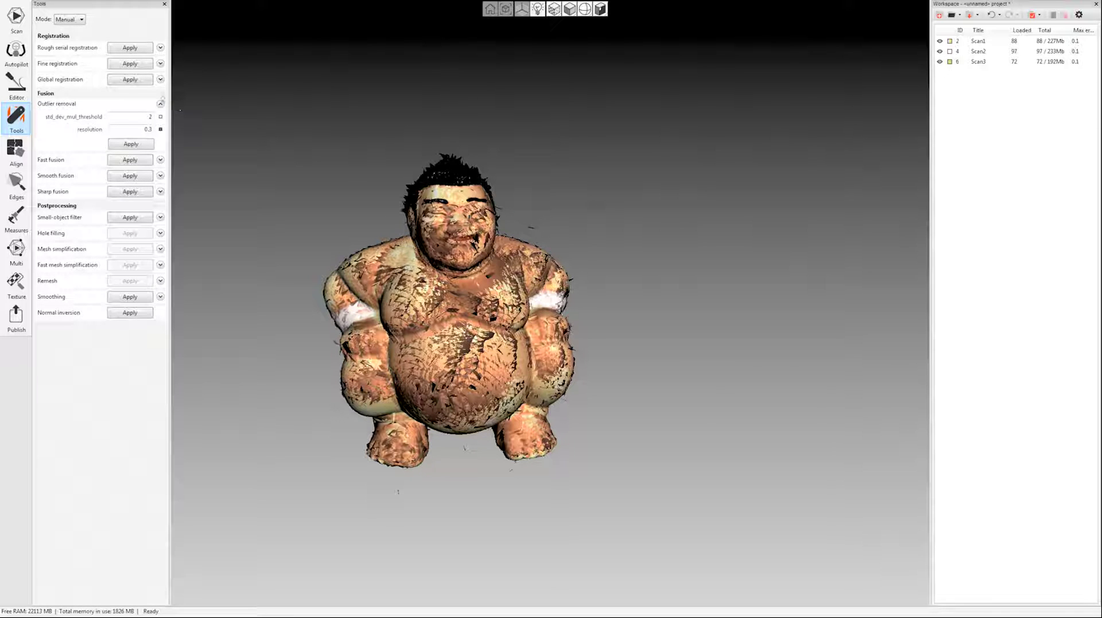
scroll(294, 197, up, 3)
middle_drag(344, 201, 415, 228)
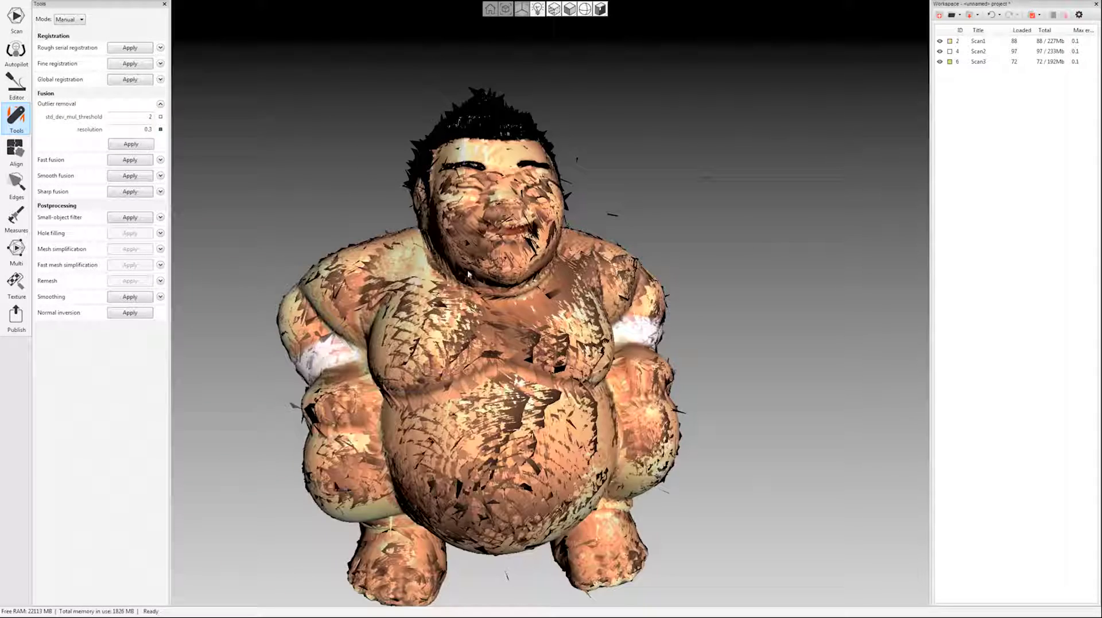
mouse_move(510, 279)
mouse_down()
mouse_move(507, 298)
mouse_move(421, 288)
mouse_up()
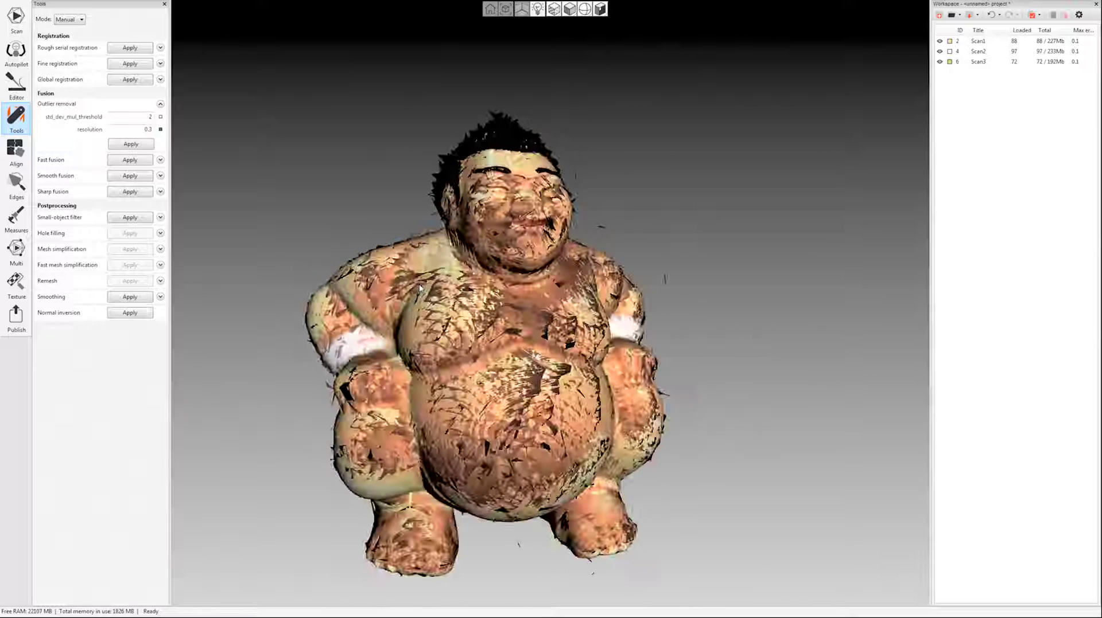
drag(525, 286, 448, 280)
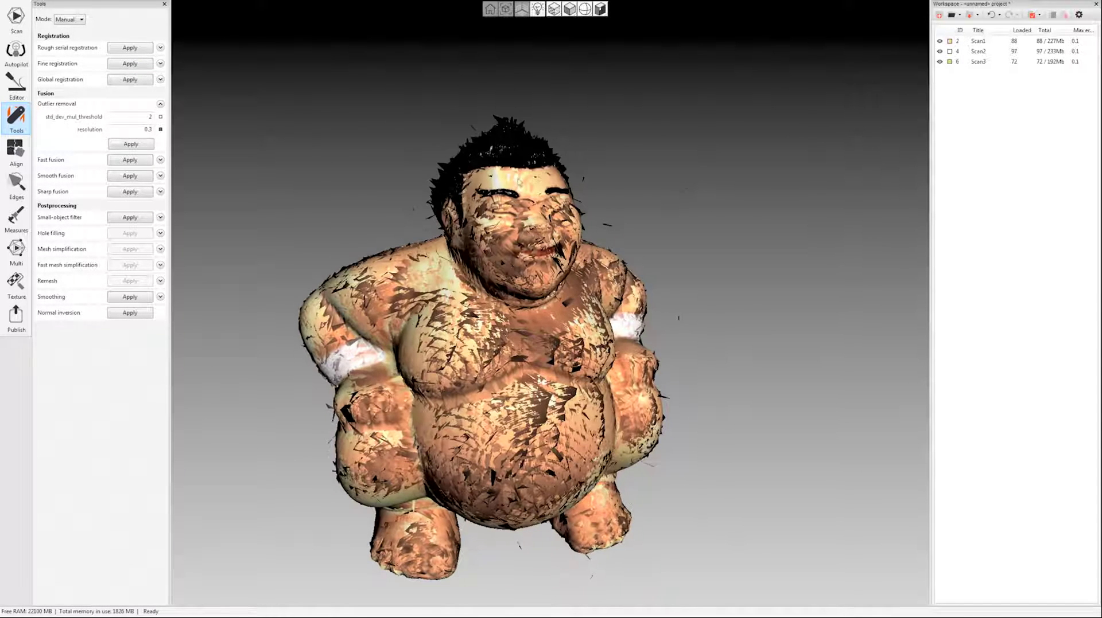
scroll(405, 136, up, 5)
scroll(506, 248, down, 5)
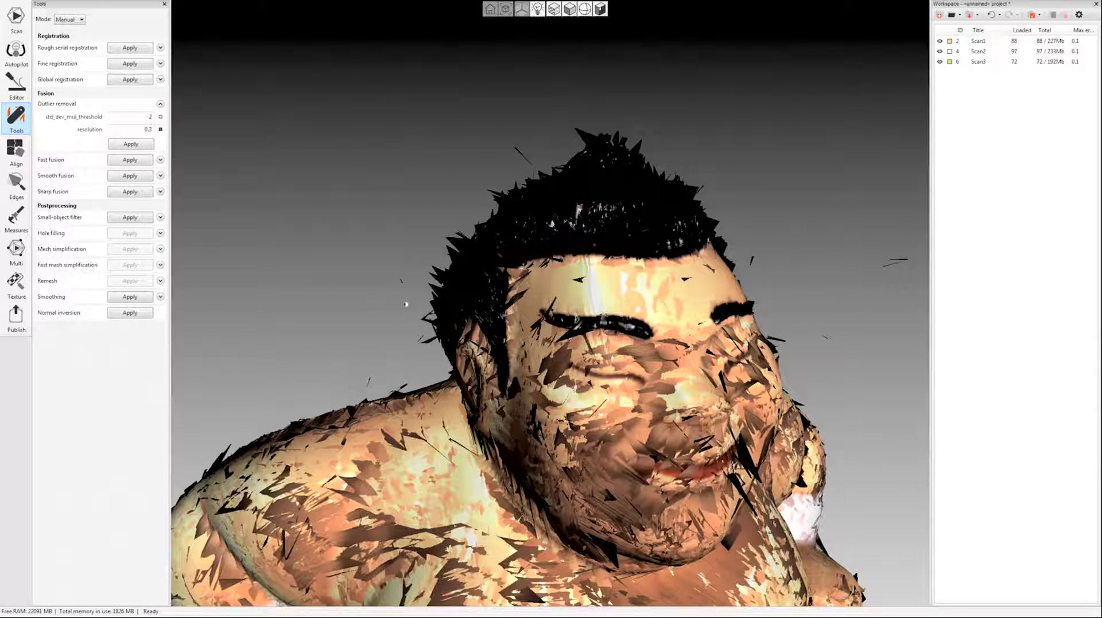
scroll(846, 319, down, 5)
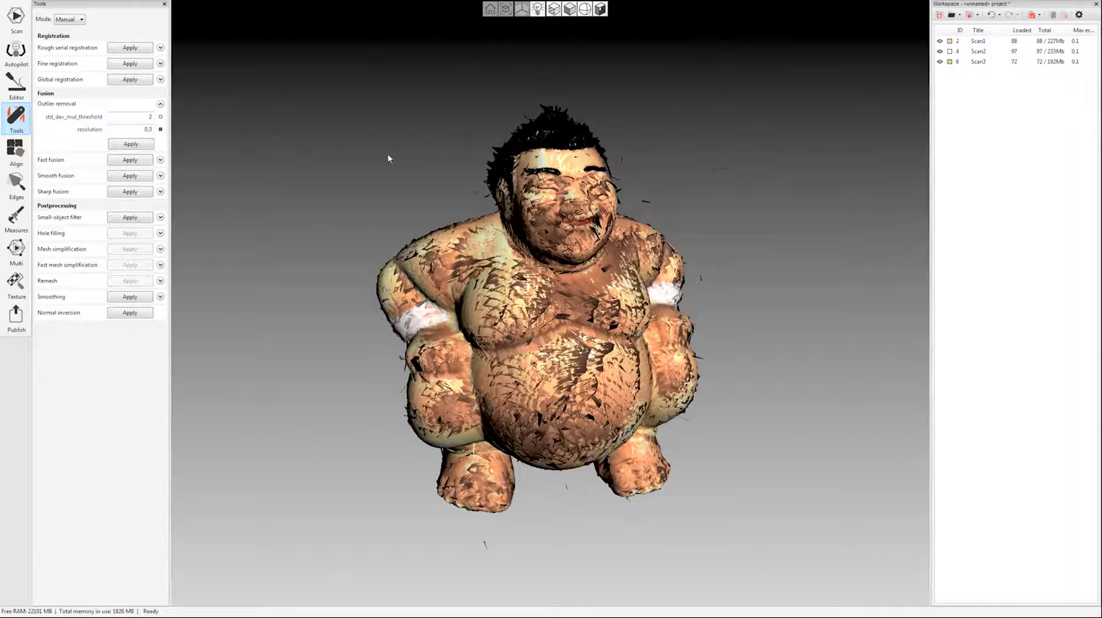
- Run Outlier removal on the three scans with a std_dev_mul_threshold of 2 and a resolution of 0.3
click(145, 117)
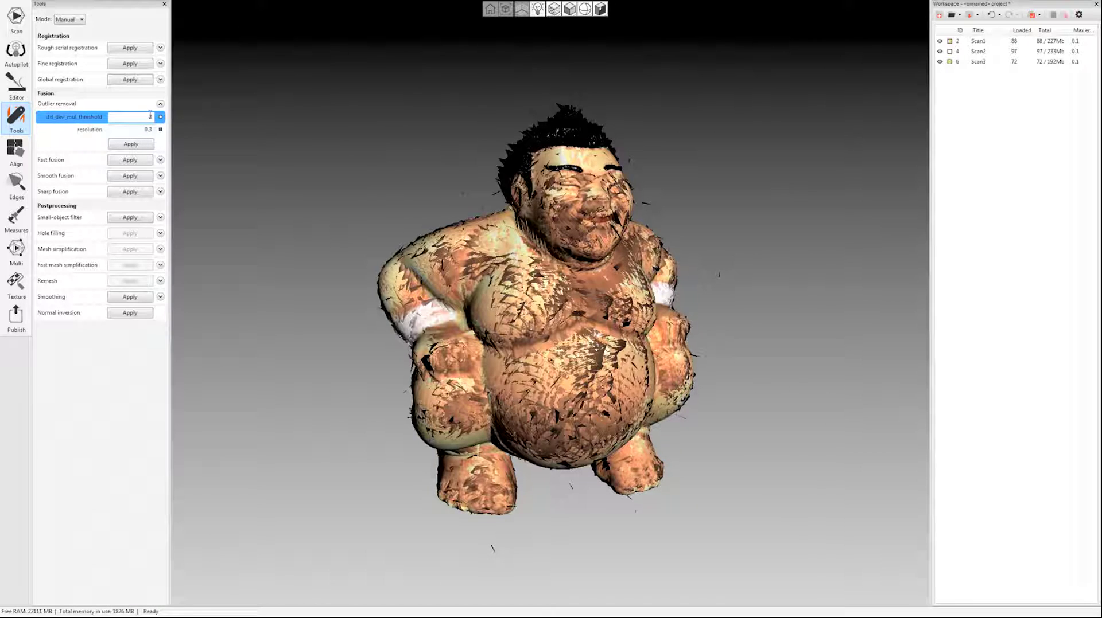
drag(364, 191, 332, 184)
click(136, 117)
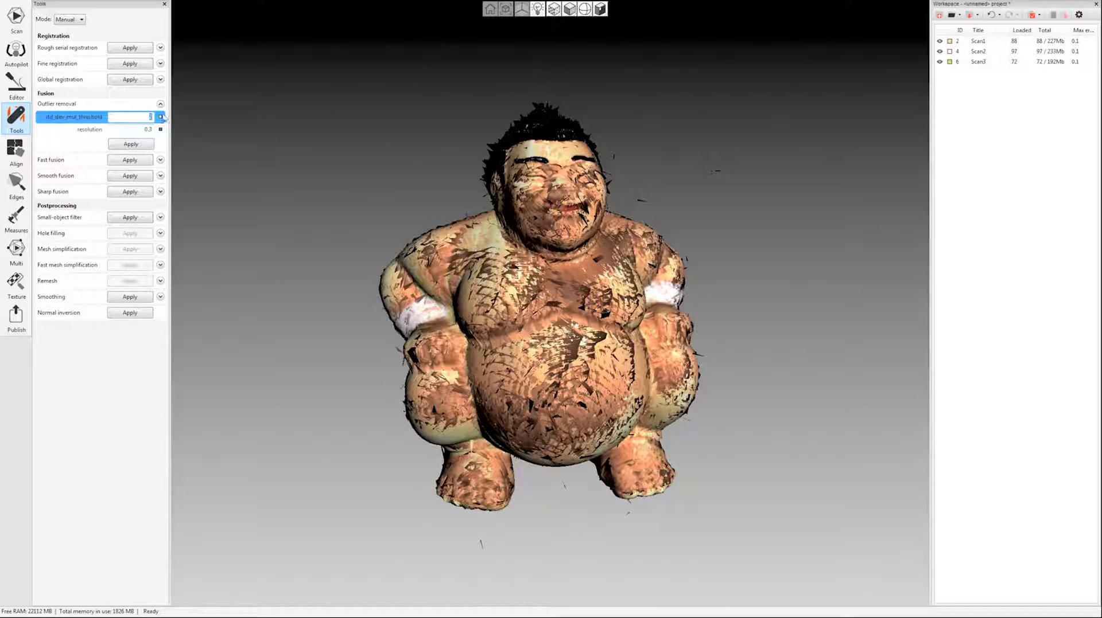
drag(225, 138, 309, 159)
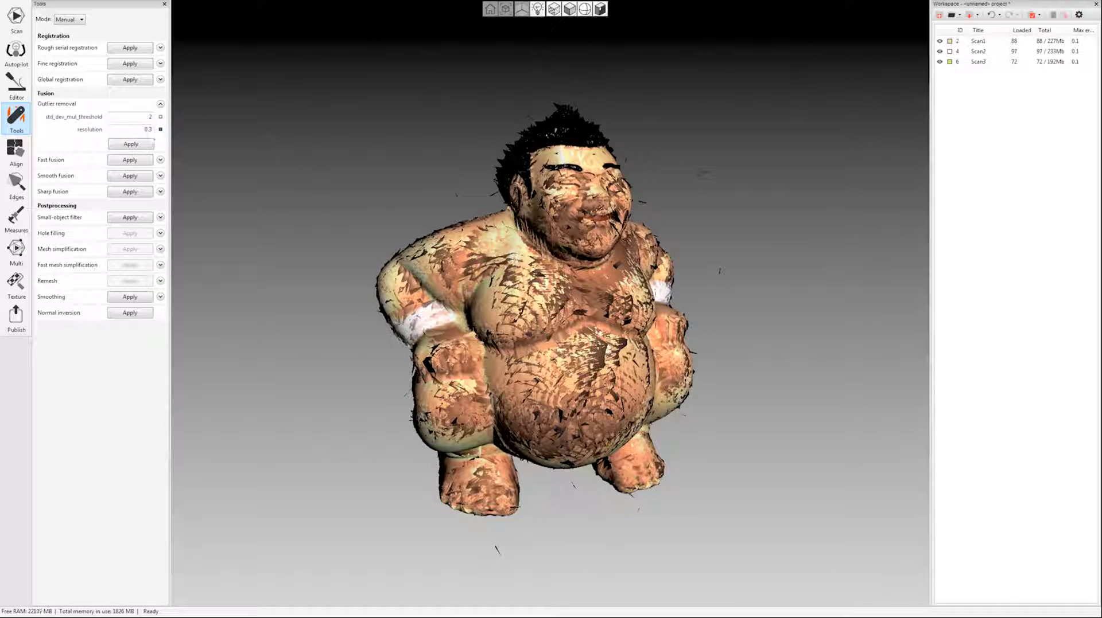
click(145, 129)
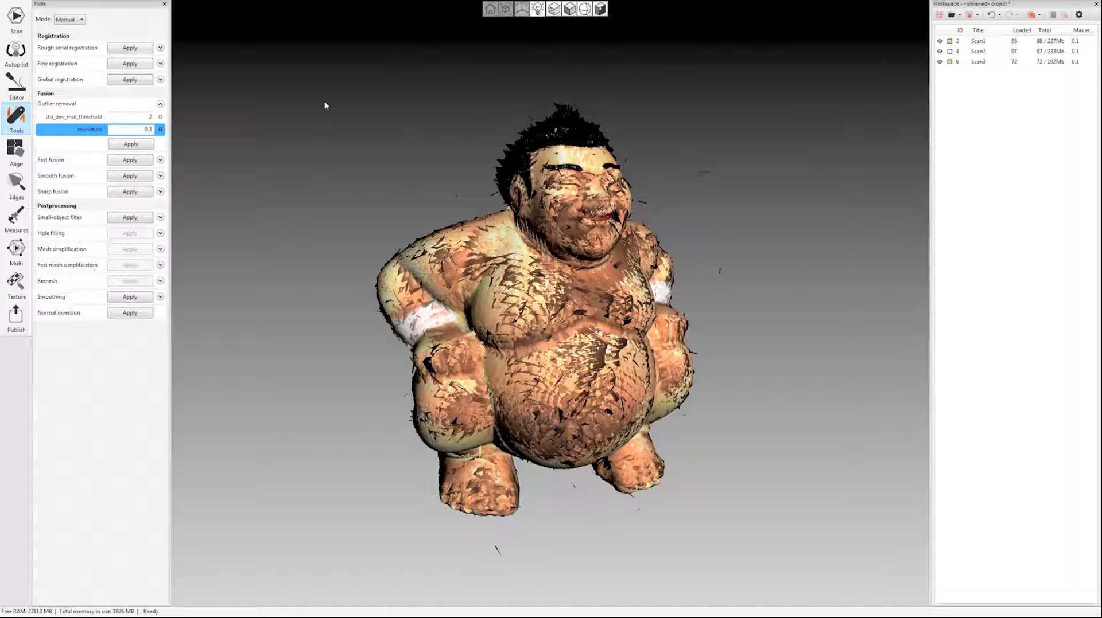
click(152, 129)
text(0.3)
click(136, 144)
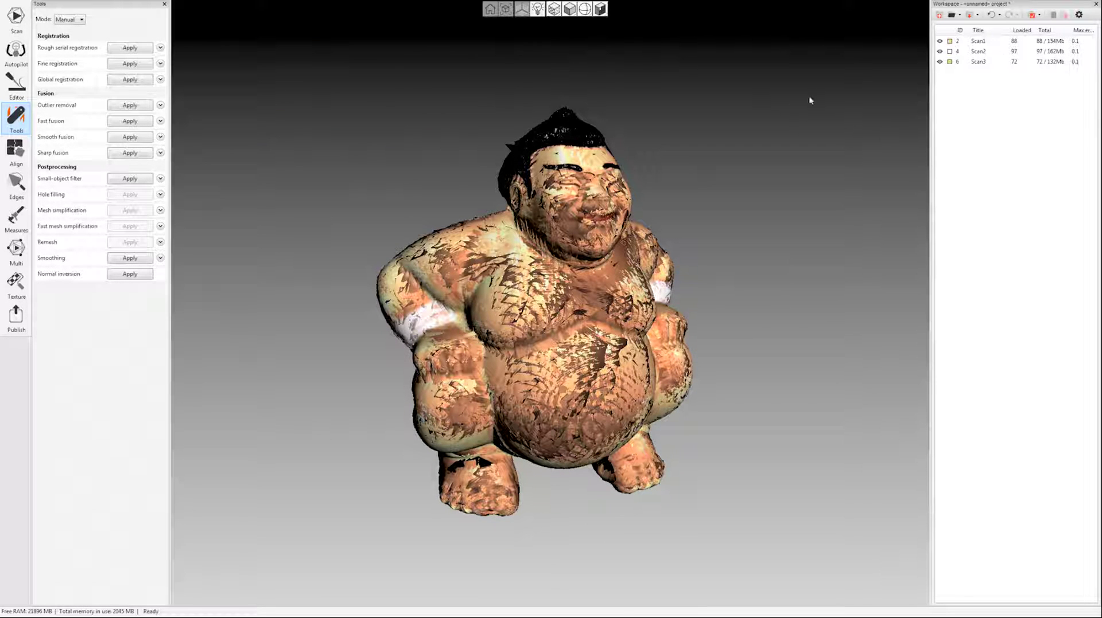
- Examine the cleaned scans from the front, both sides and above to check the outlier removal
drag(766, 241, 412, 209)
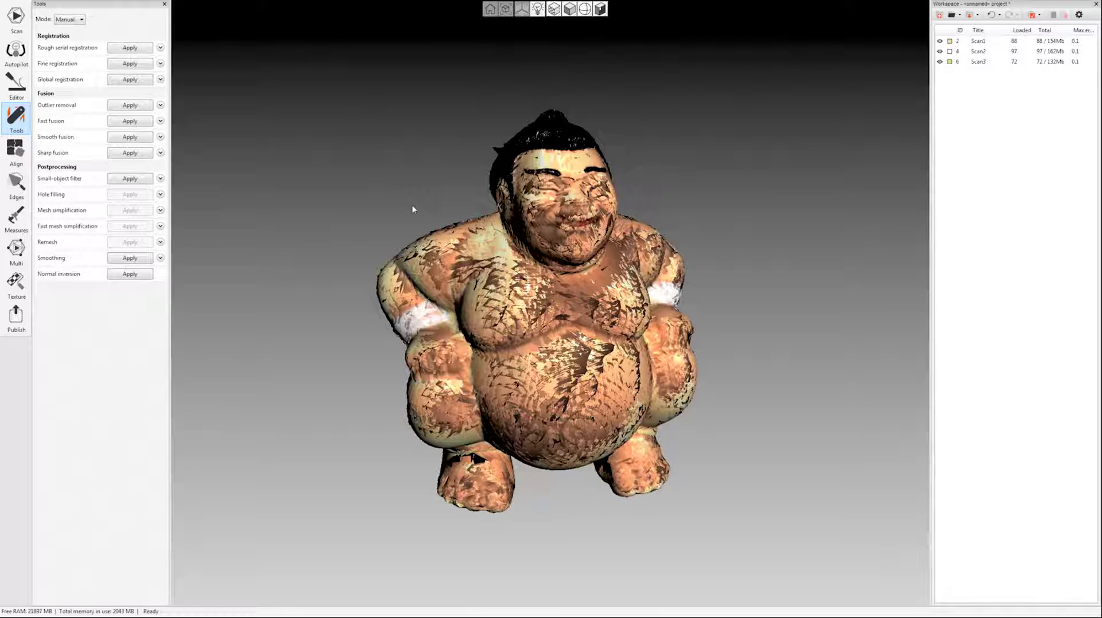
drag(402, 172, 406, 189)
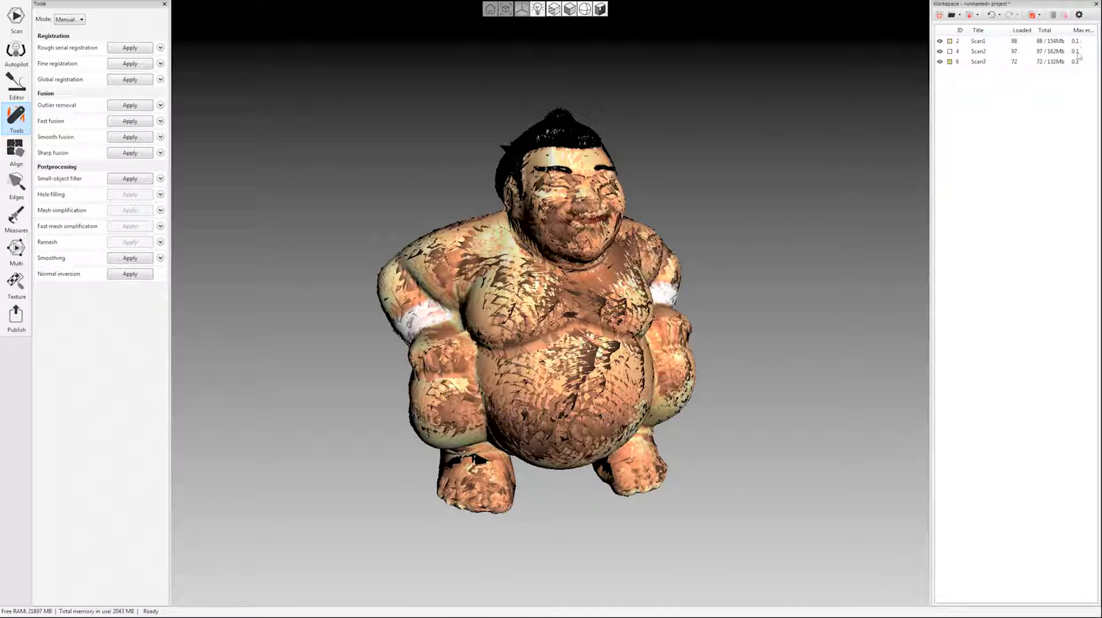
drag(404, 131, 414, 140)
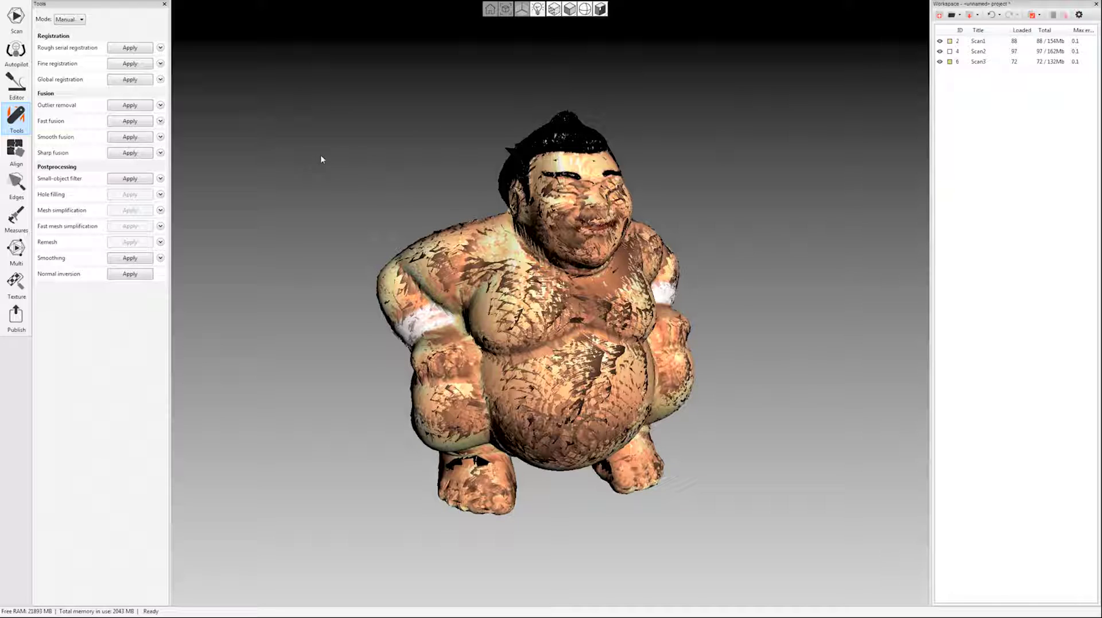
drag(380, 245, 319, 194)
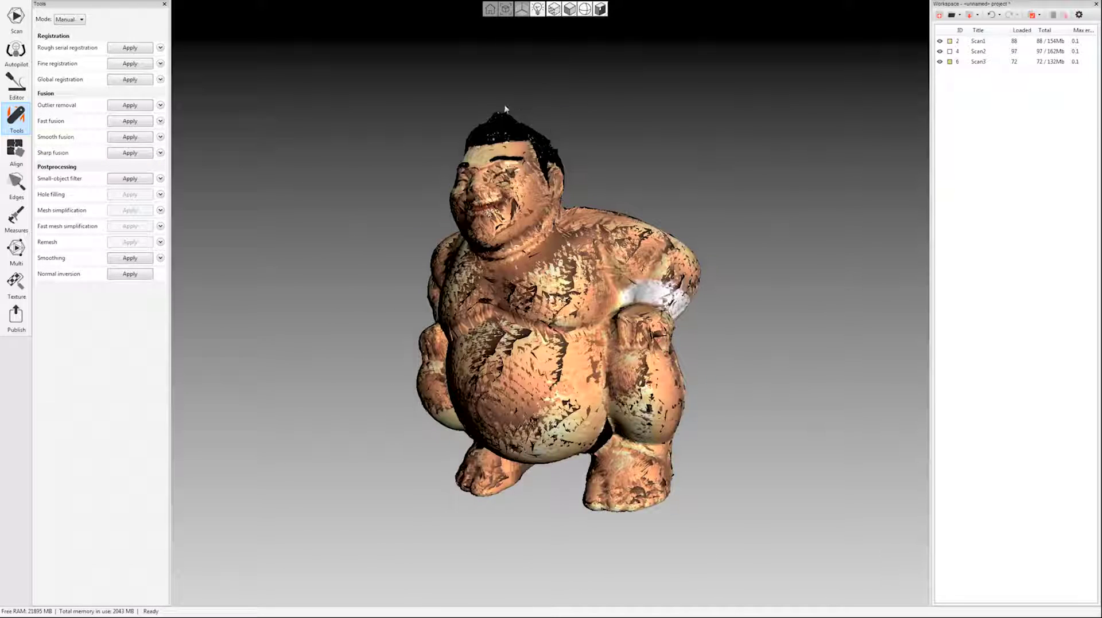
drag(462, 291, 596, 436)
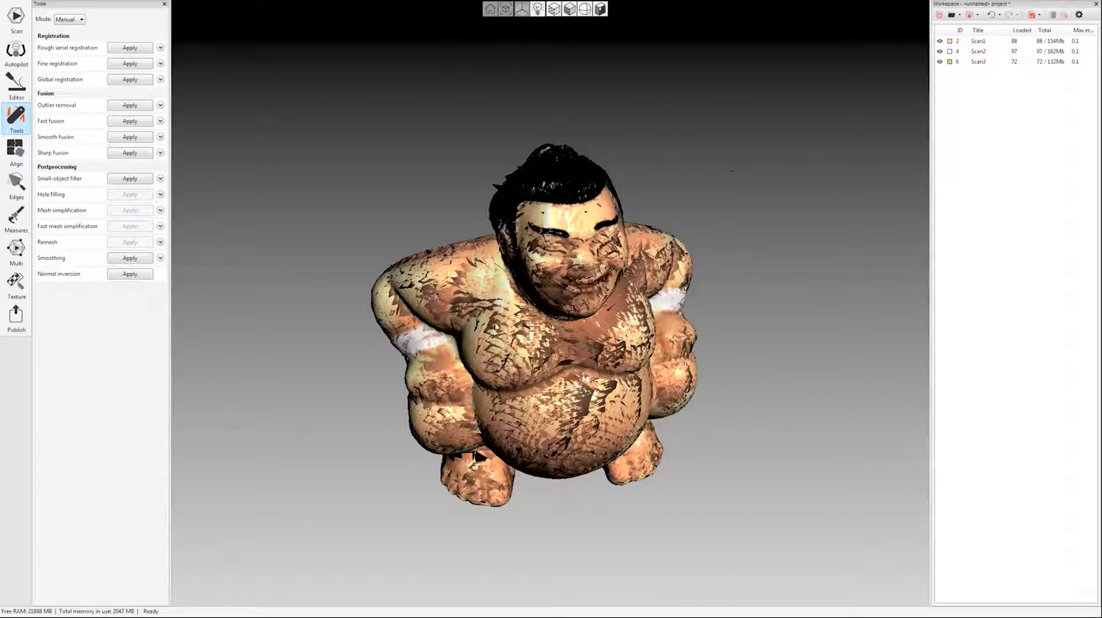
drag(494, 322, 584, 139)
drag(437, 458, 459, 207)
drag(559, 247, 479, 267)
mouse_move(590, 322)
mouse_down()
mouse_move(577, 325)
mouse_move(604, 313)
mouse_up()
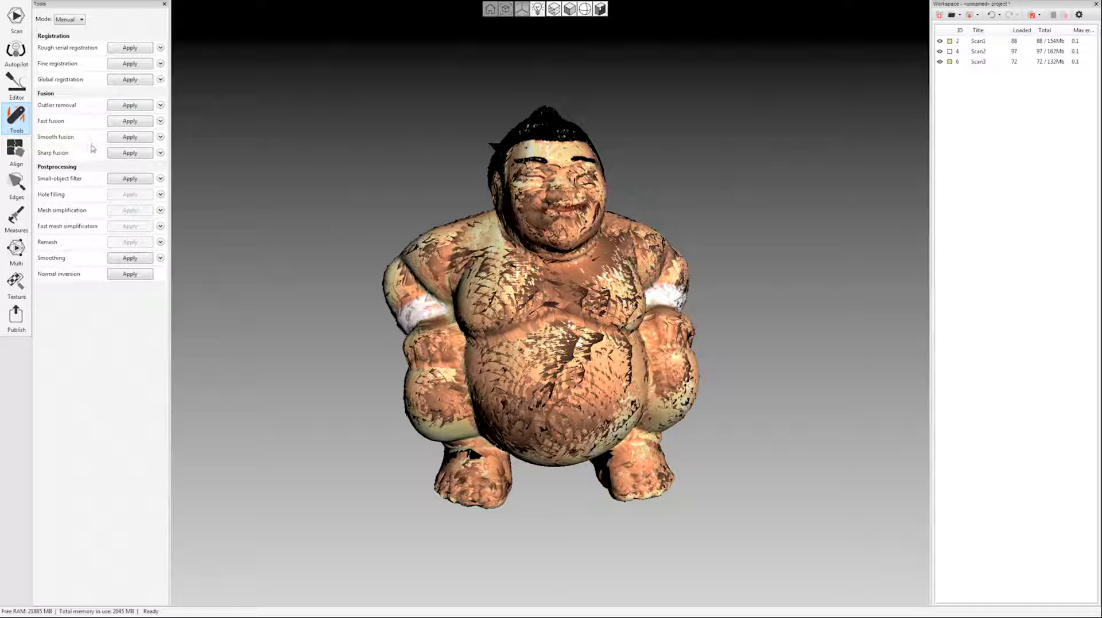
- Fuse the three scans into one mesh with Sharp fusion at a resolution of 0.3 and Watertight hole filling
click(161, 153)
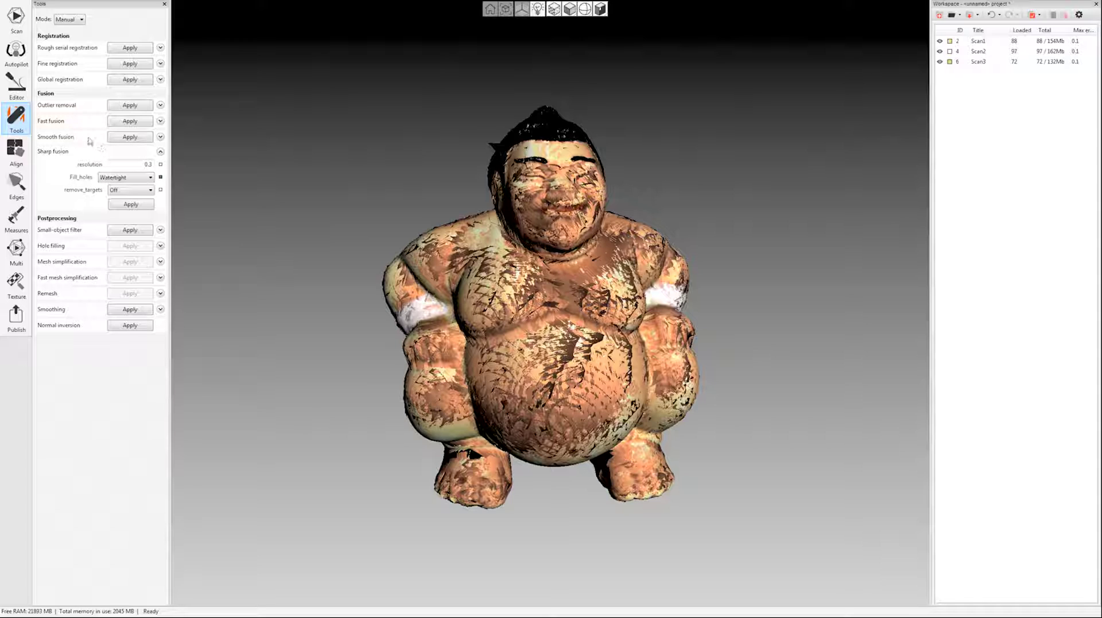
click(125, 165)
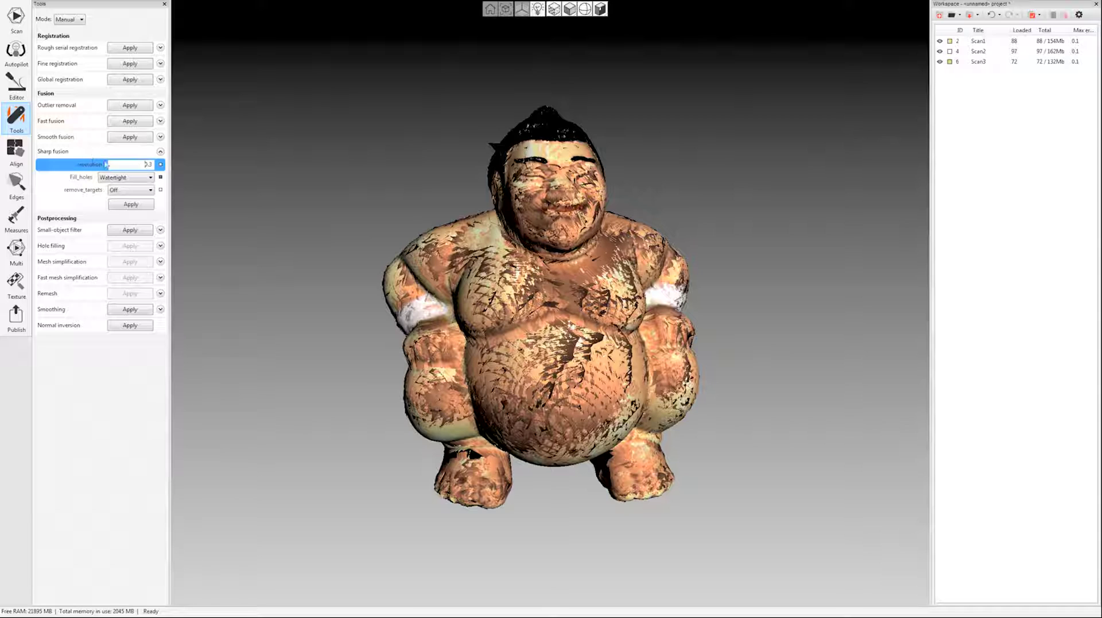
click(153, 165)
drag(152, 164, 146, 166)
click(152, 164)
click(148, 206)
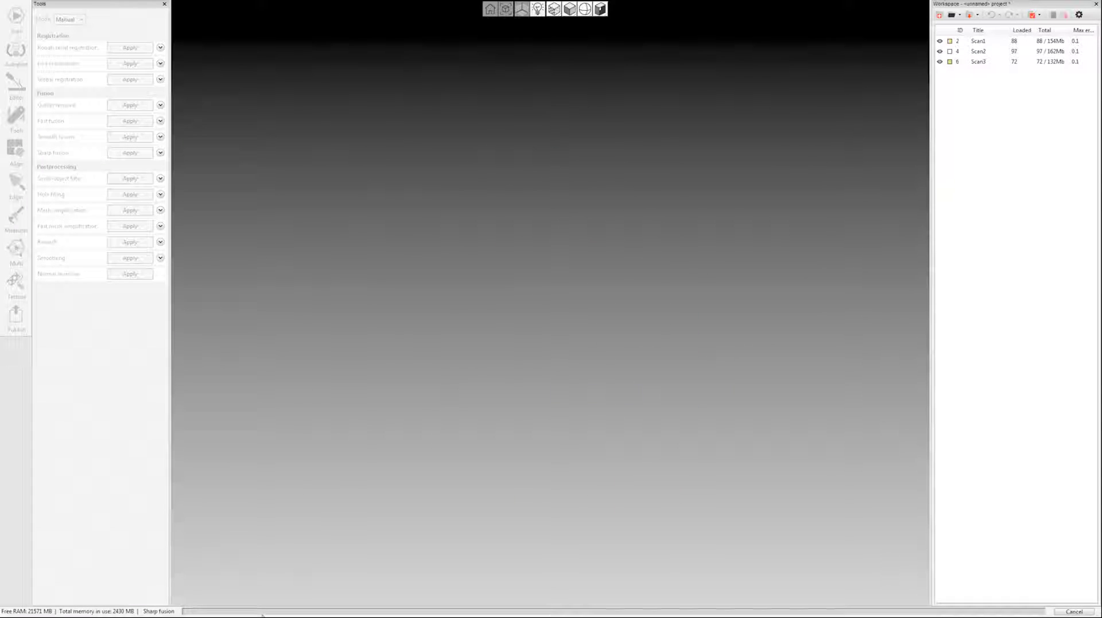
drag(301, 44, 235, 30)
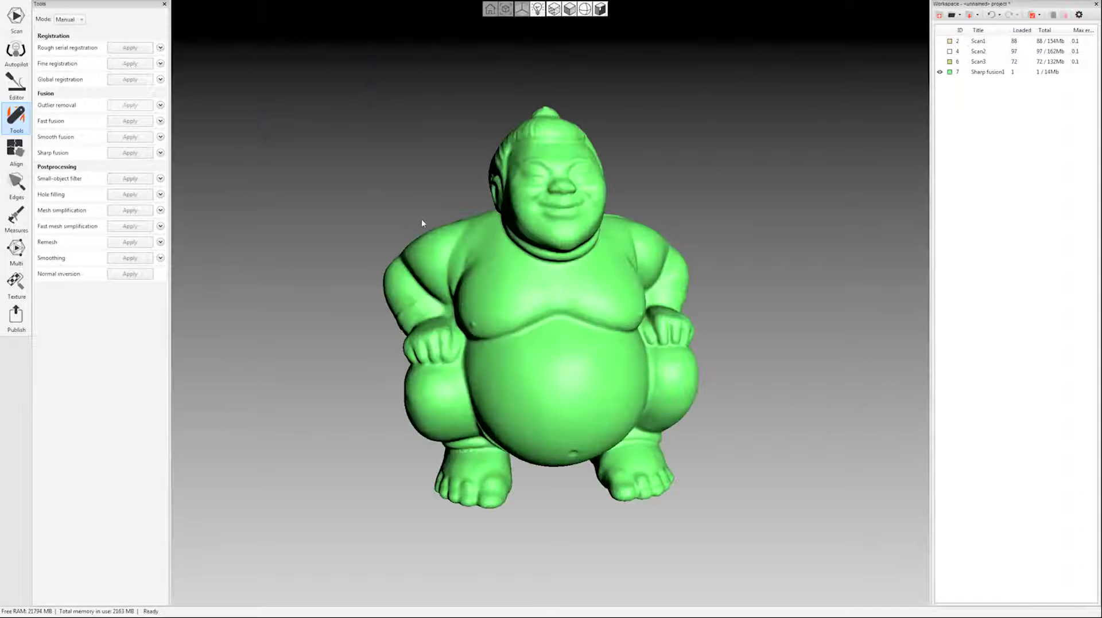
- Run the Small-object filter on the fused figurine mesh with the mode set to Leave_biggest_object
drag(744, 462, 753, 414)
drag(308, 143, 291, 155)
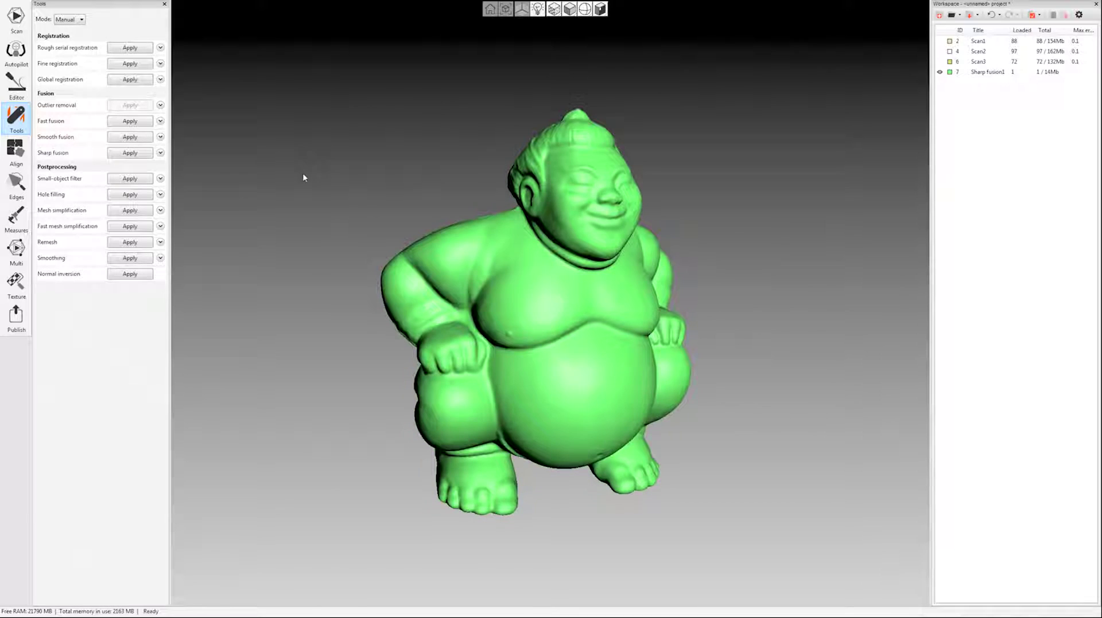
drag(802, 393, 690, 369)
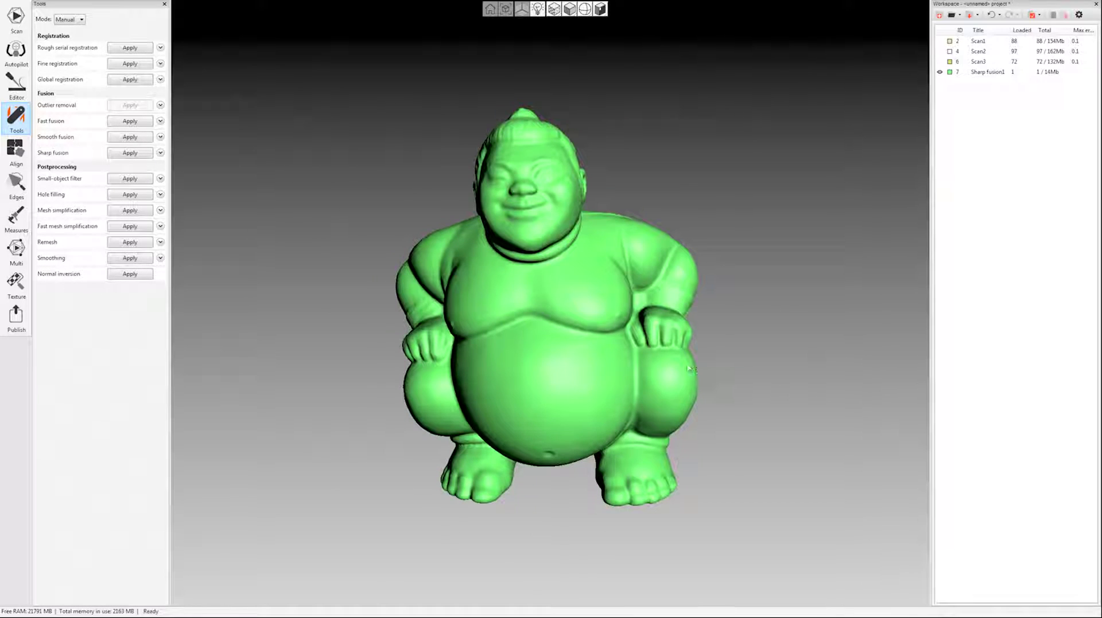
drag(335, 235, 393, 228)
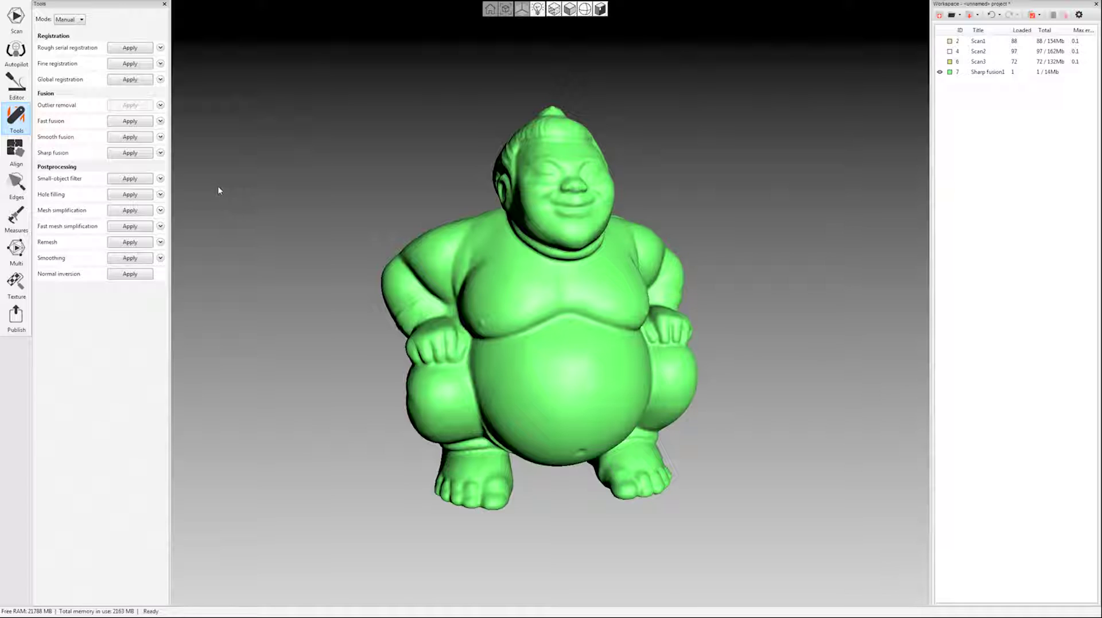
click(160, 179)
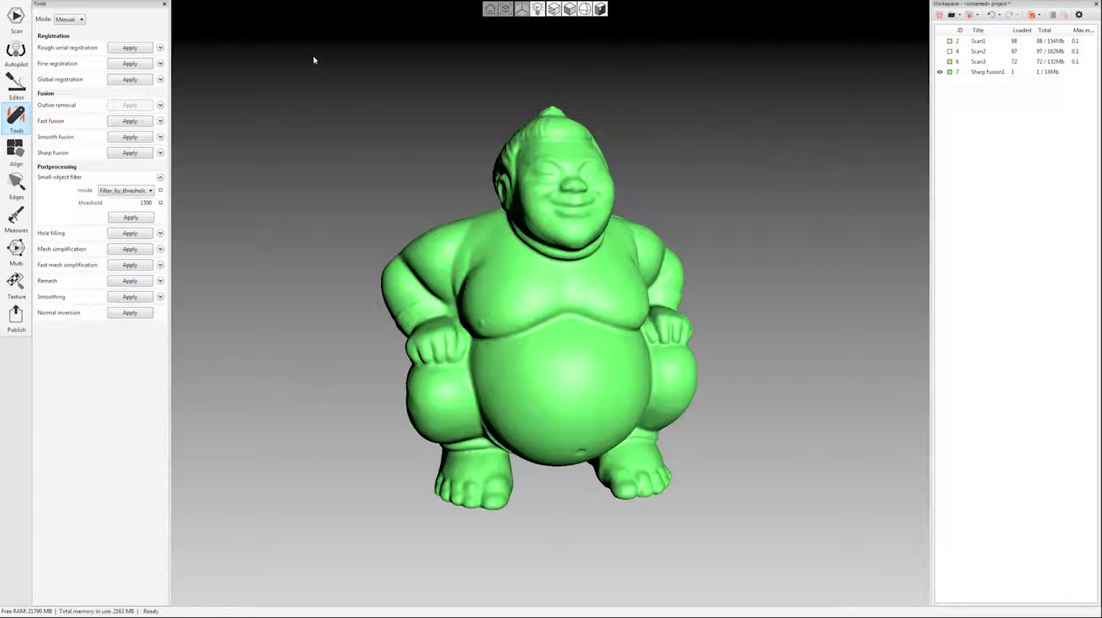
click(132, 190)
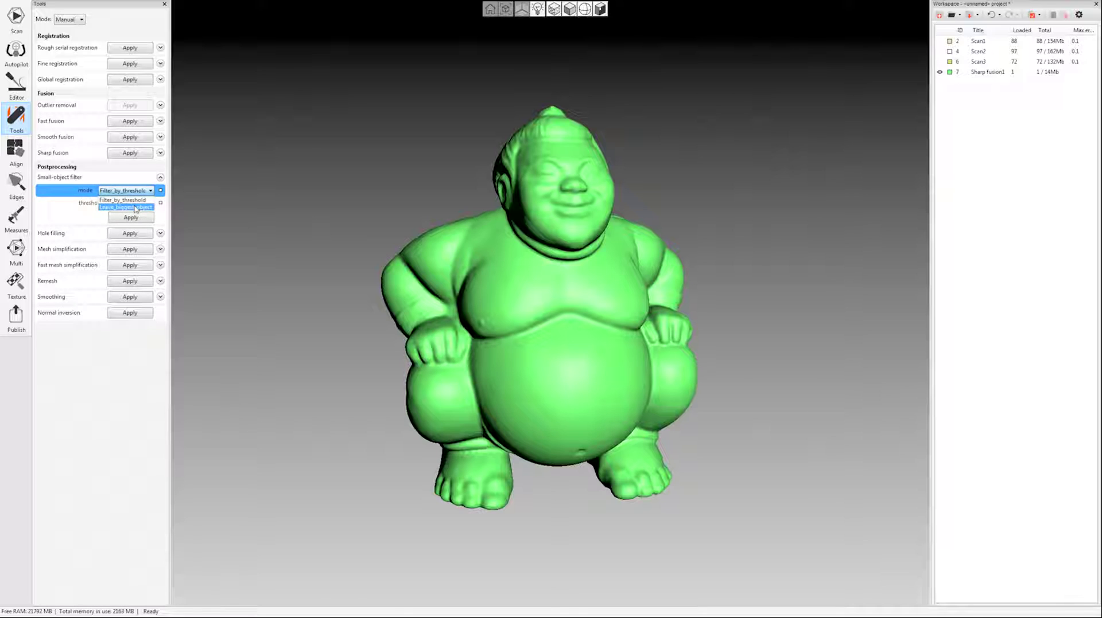
click(135, 207)
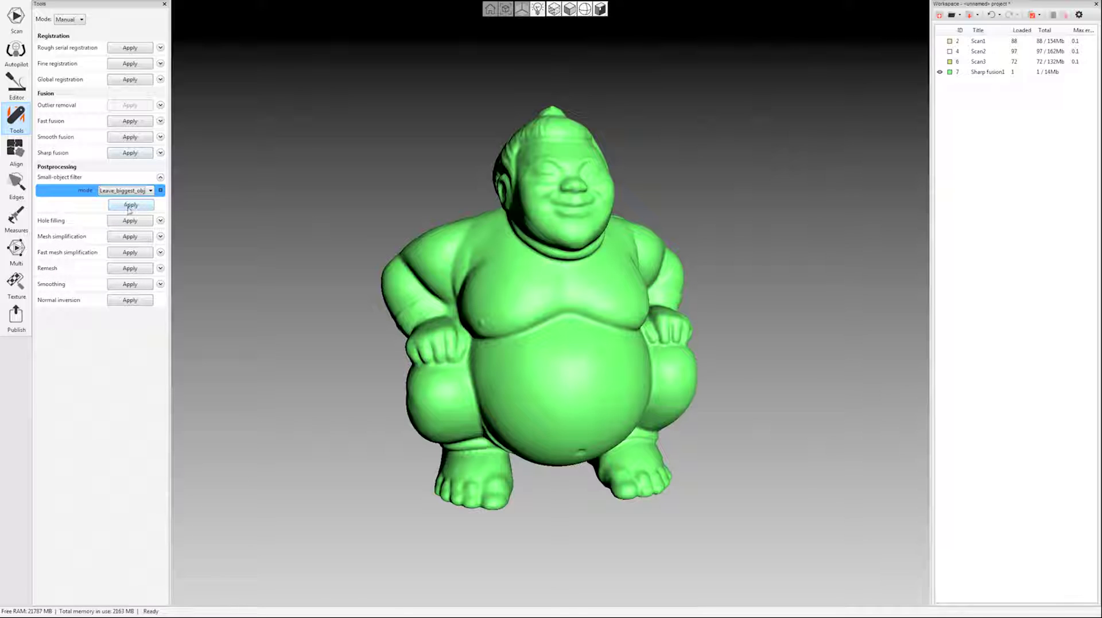
click(135, 191)
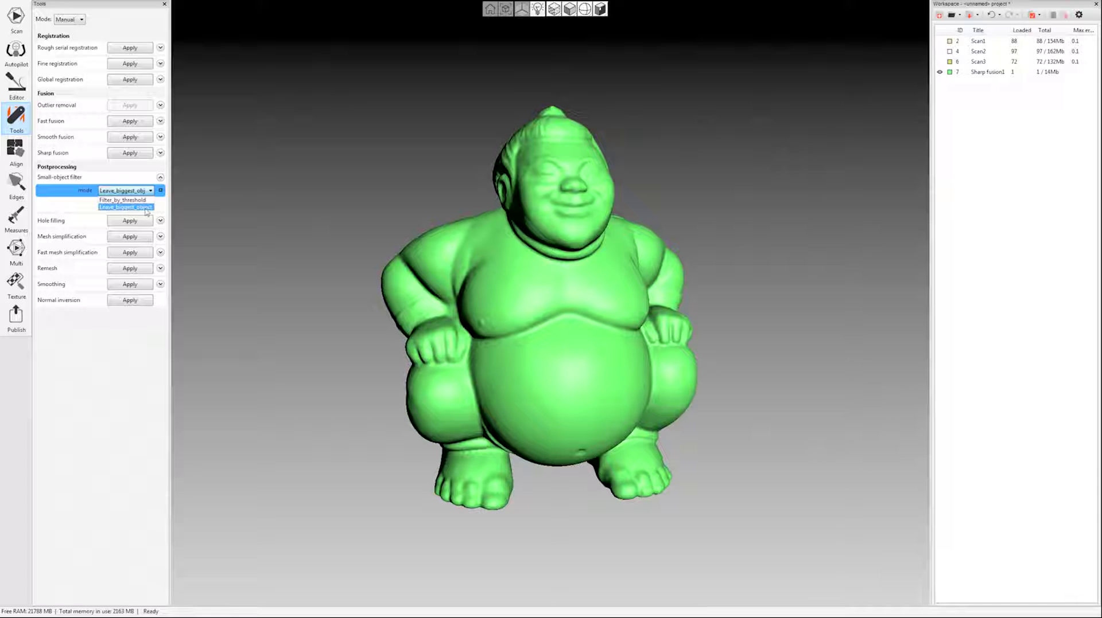
click(139, 208)
click(136, 207)
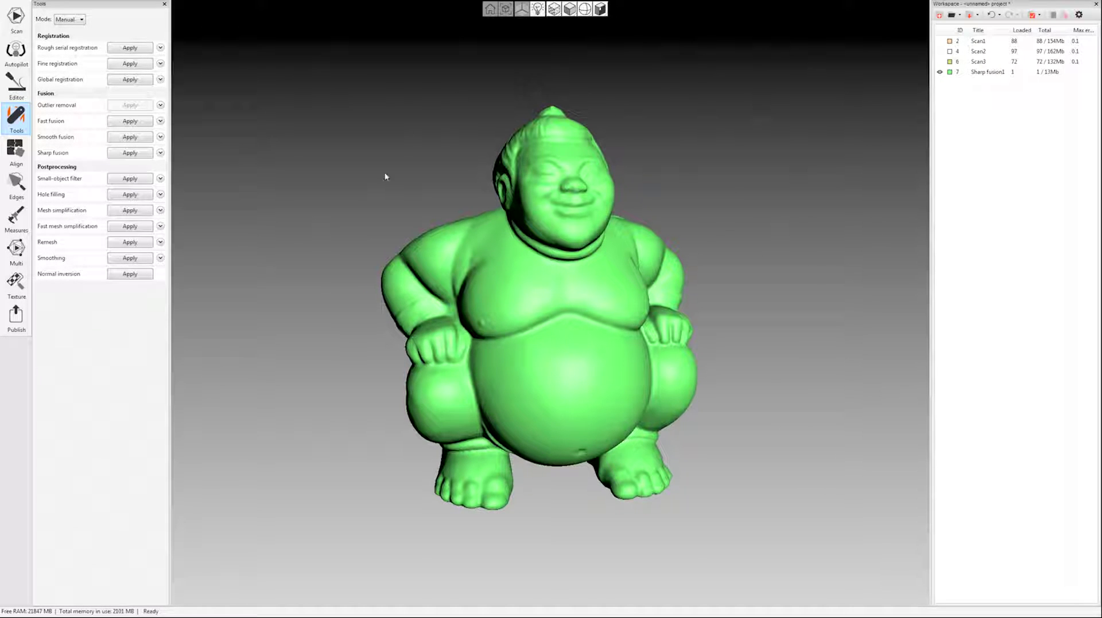
- Look over the filtered figurine mesh from several angles and reopen the Small-object filter settings
drag(438, 206, 666, 210)
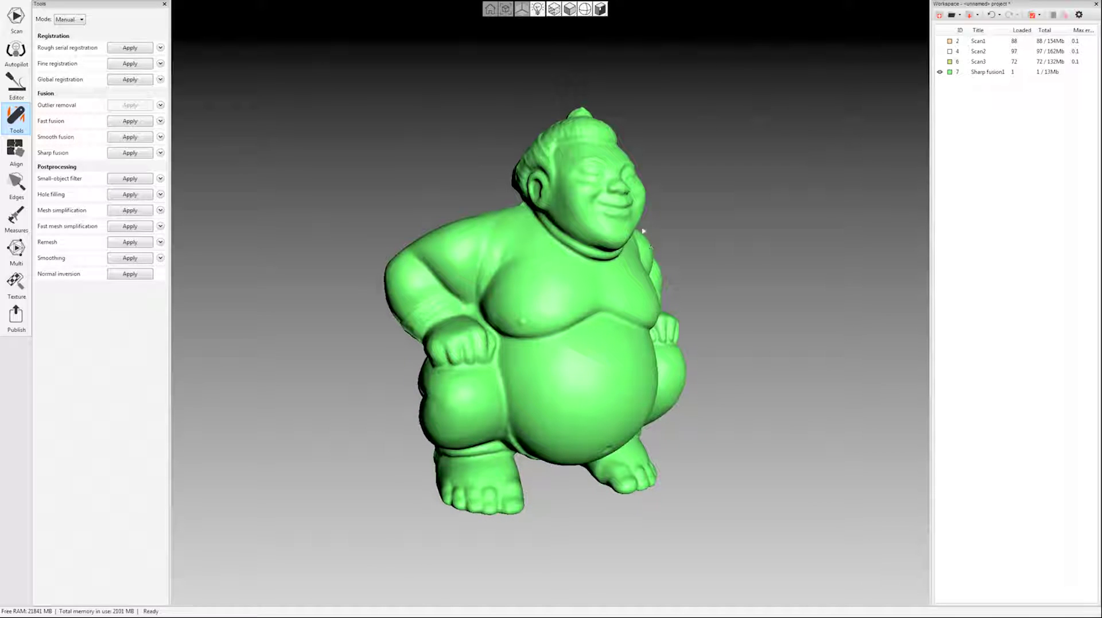
drag(641, 231, 468, 164)
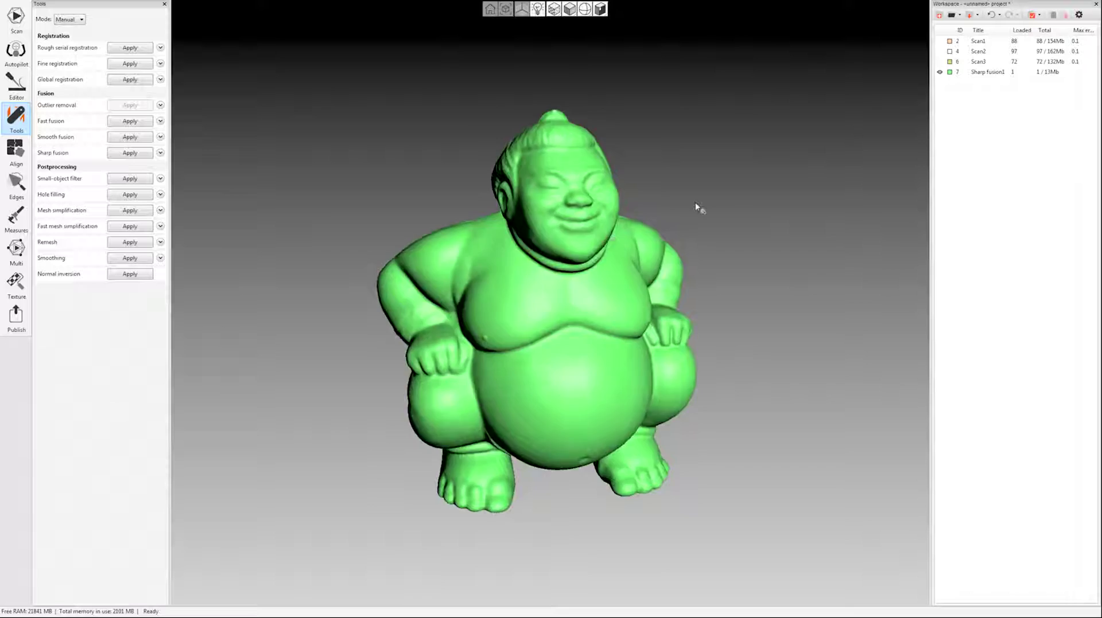
right_drag(698, 209, 664, 153)
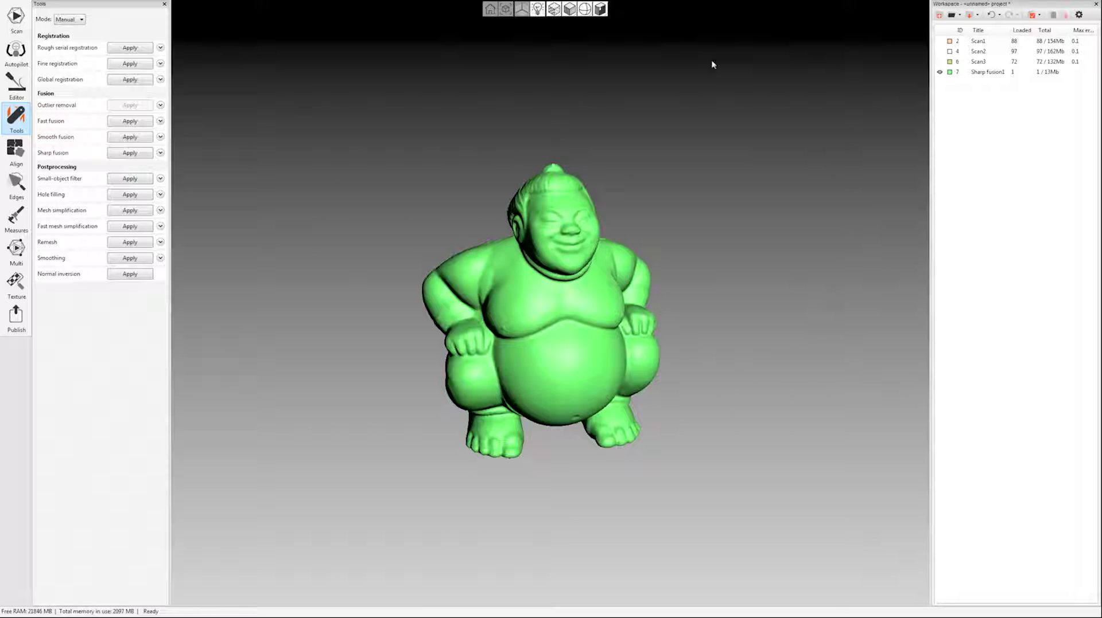
click(160, 178)
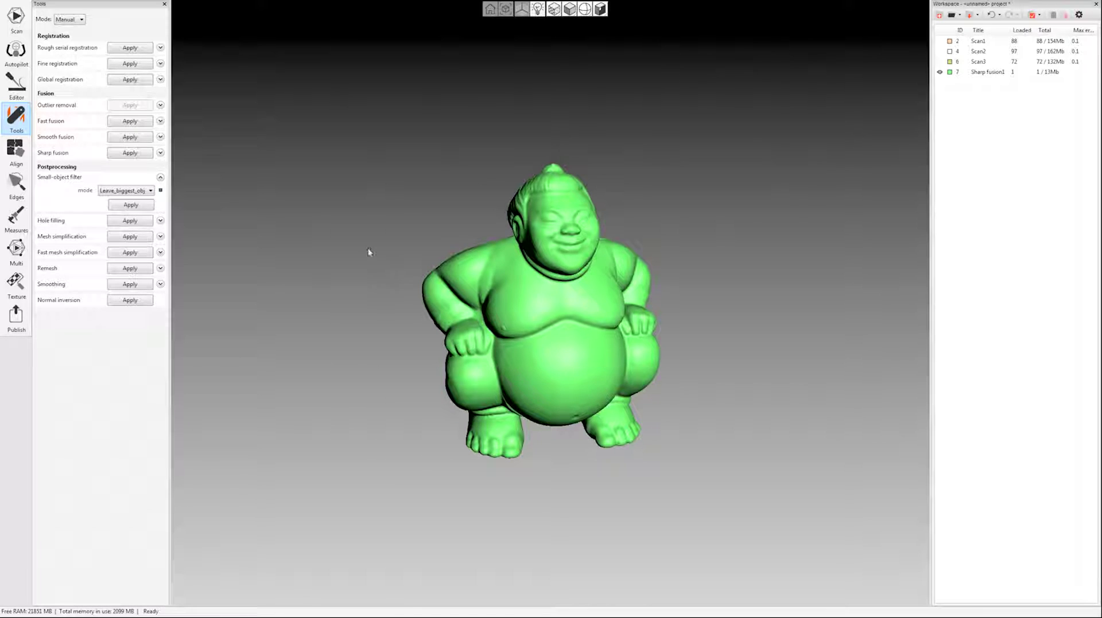
- Switch the Small-object filter mode to Filter_by_threshold and look over its threshold setting without running the filter
drag(369, 252, 376, 227)
click(138, 190)
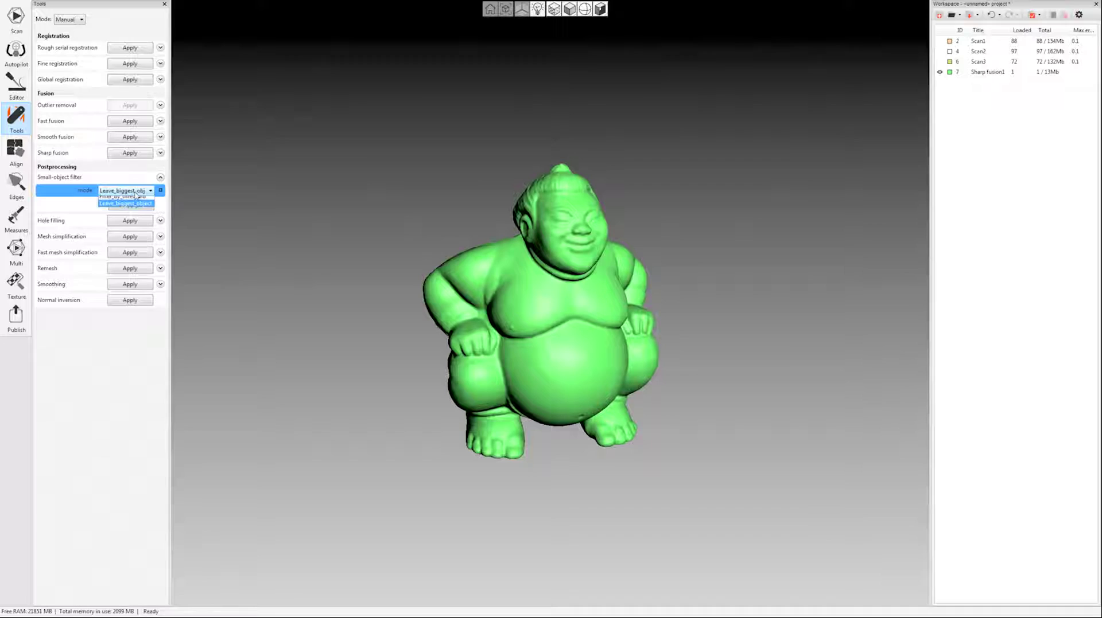
click(124, 205)
double_click(146, 202)
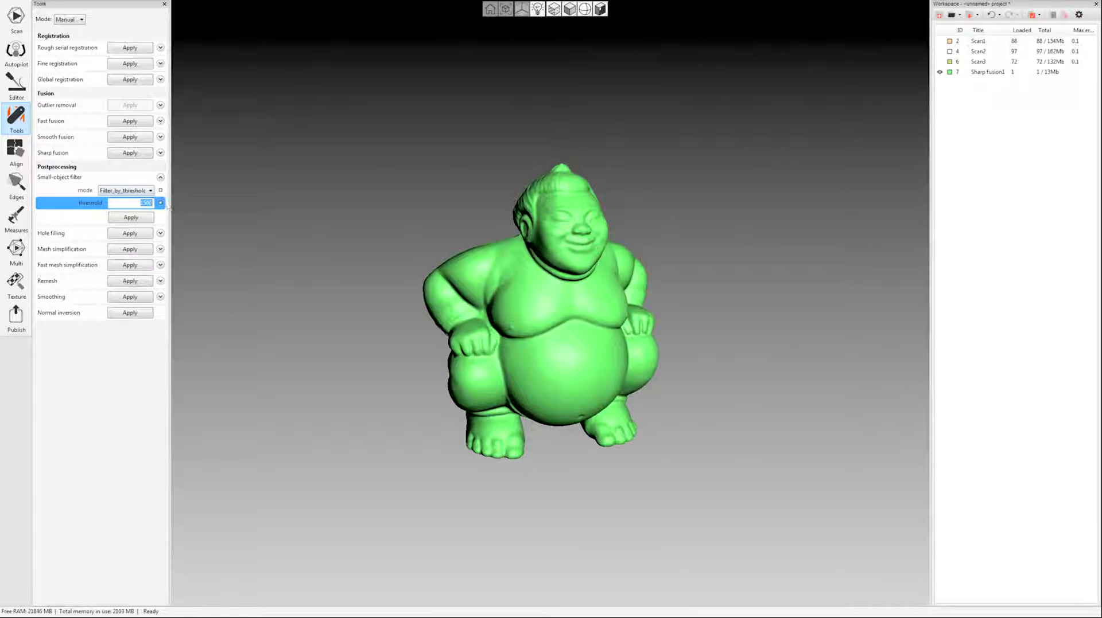
click(145, 204)
drag(126, 202, 160, 202)
click(160, 177)
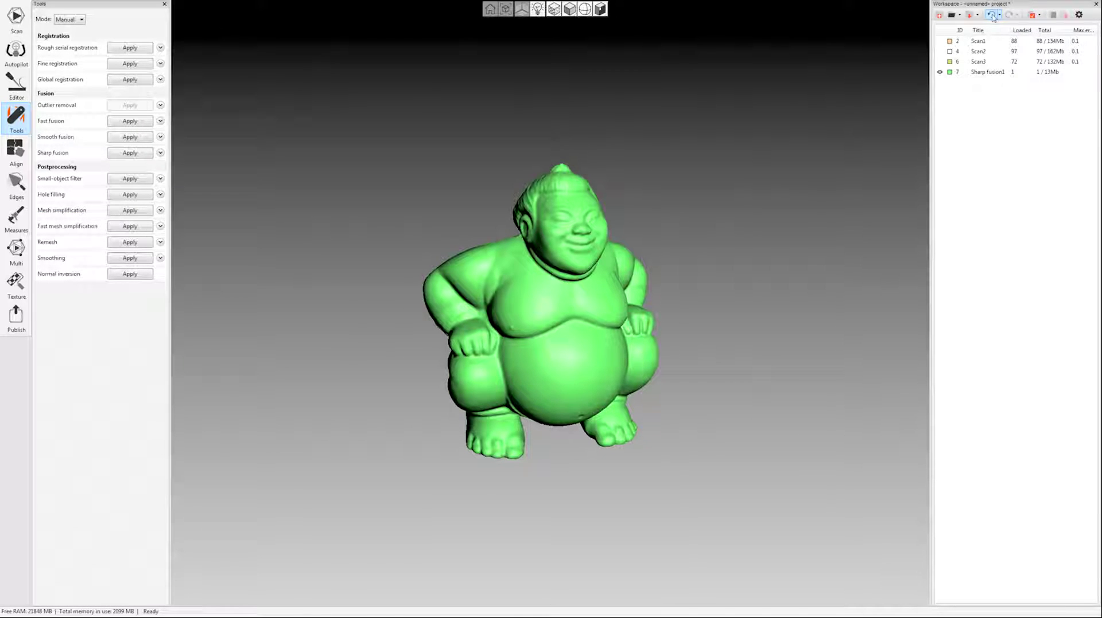
click(161, 178)
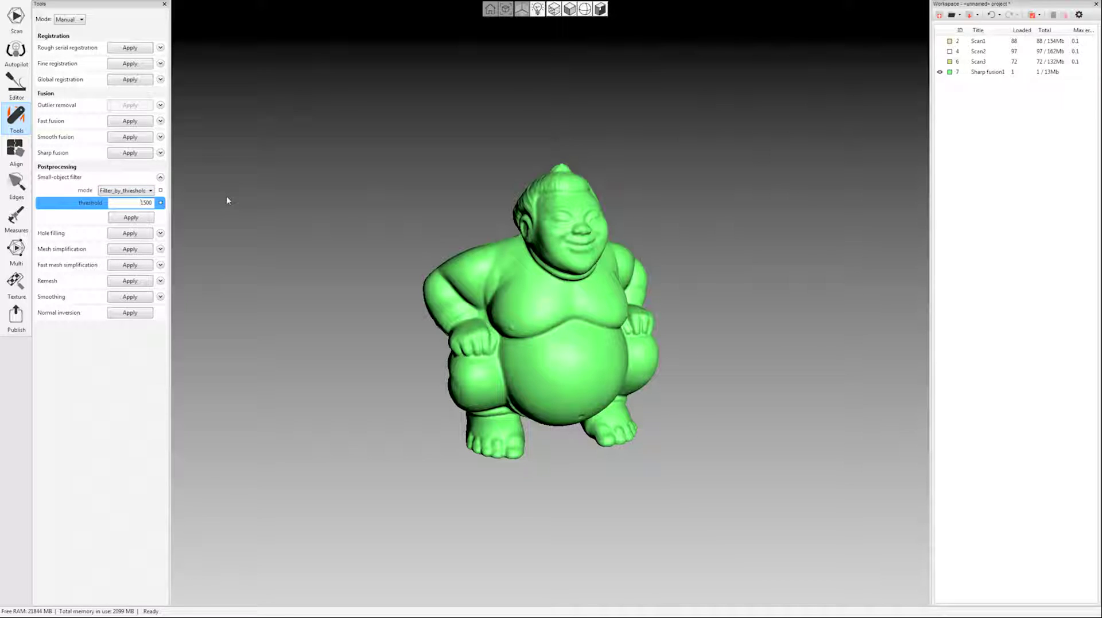
click(160, 178)
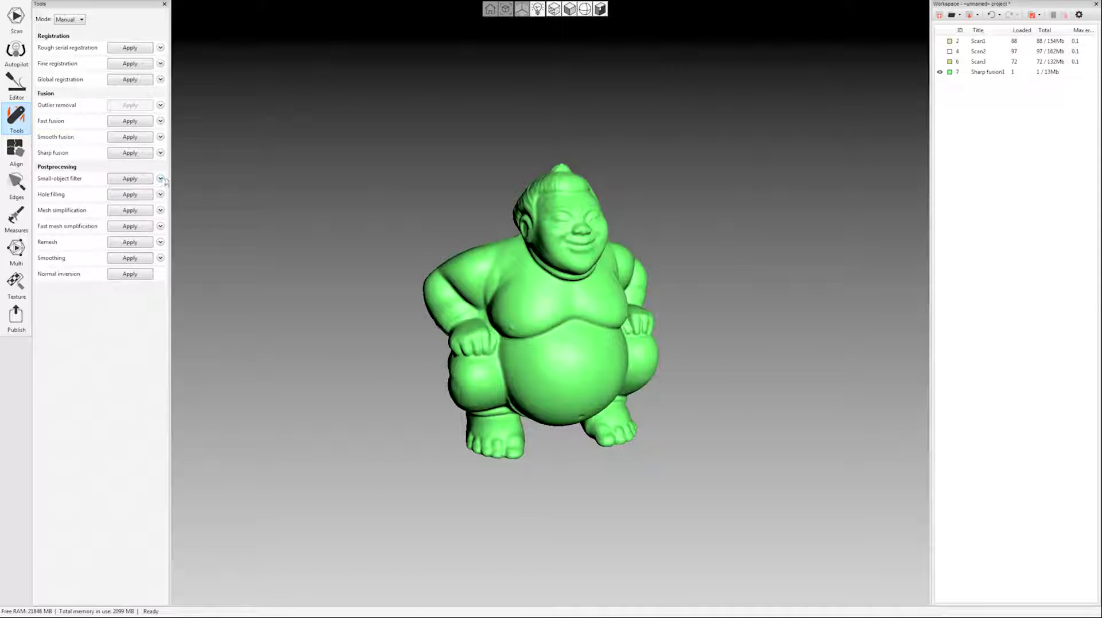
- Examine the fused figurine mesh up close and check the polygon and vertex counts of Sharp fusion1
drag(648, 275, 470, 230)
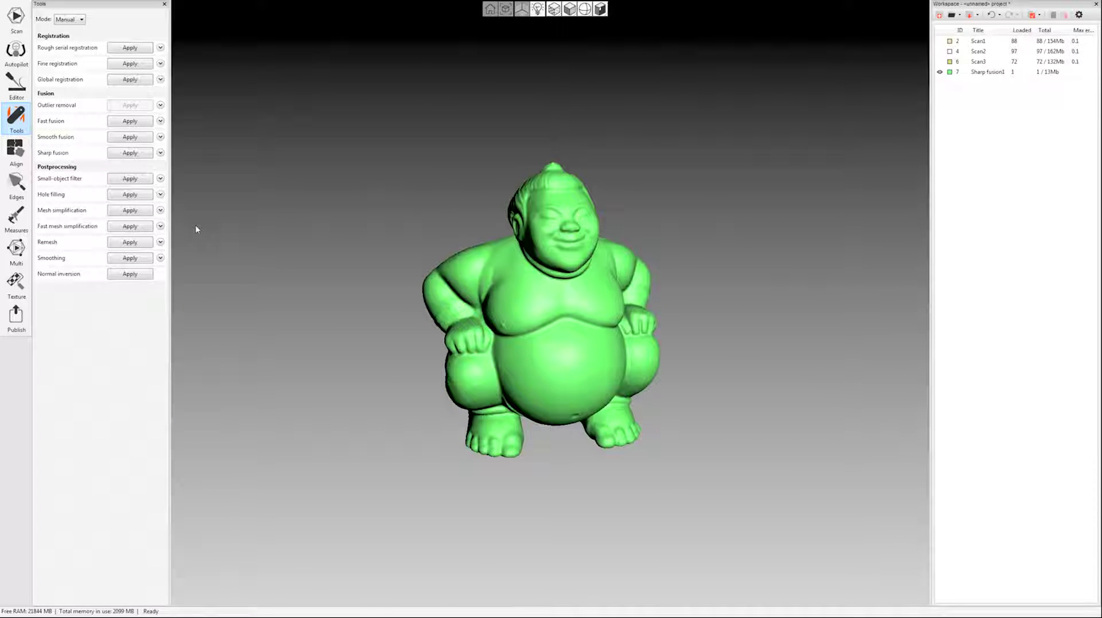
drag(265, 250, 661, 300)
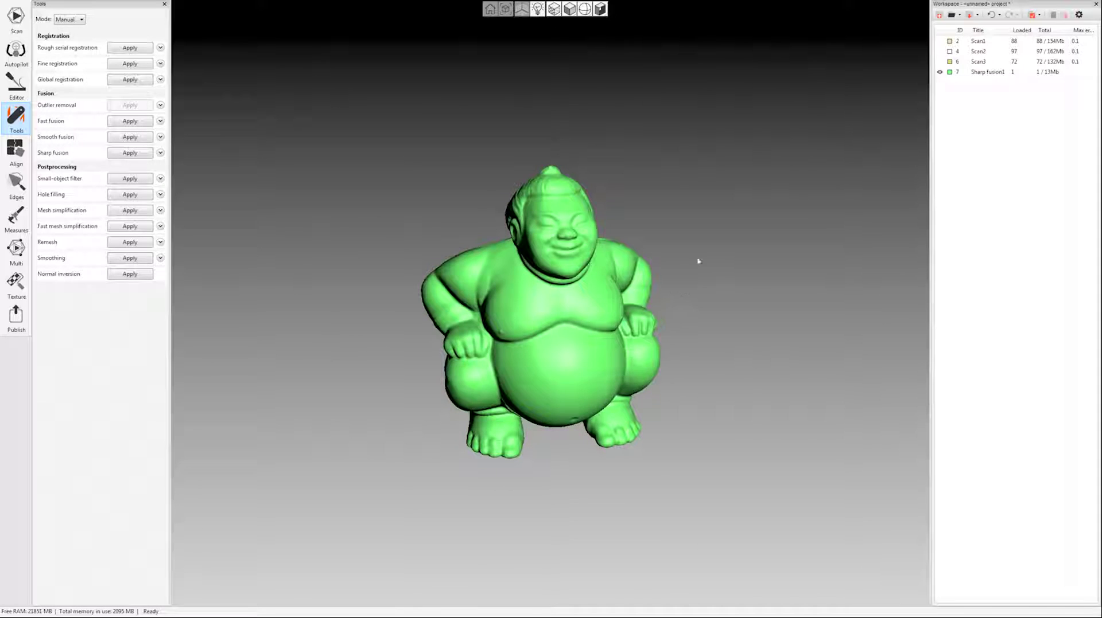
scroll(460, 391, up, 3)
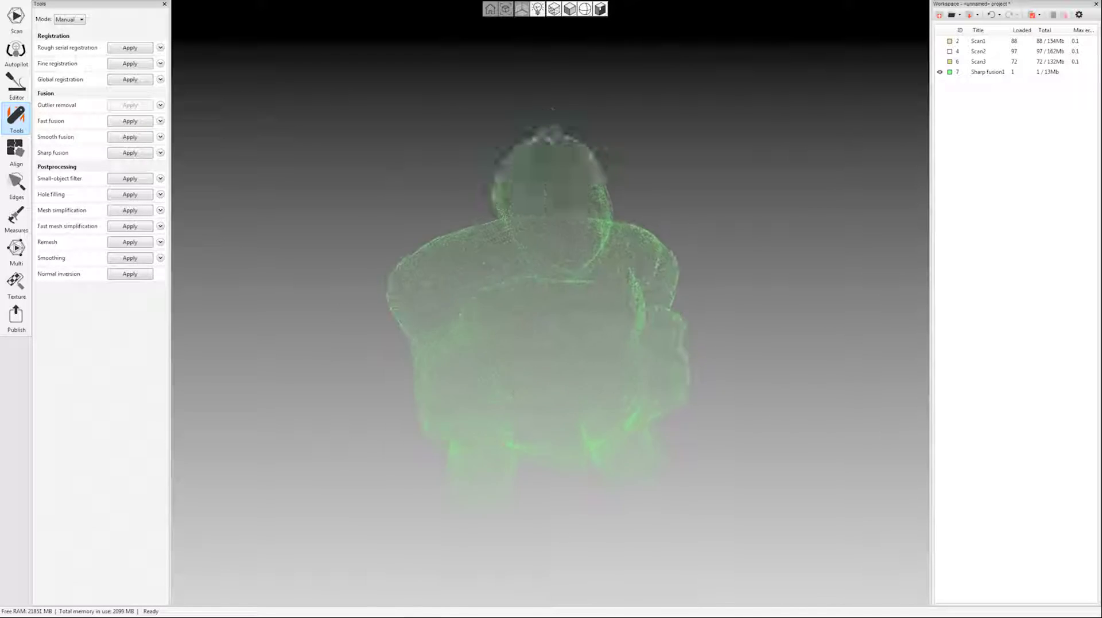
middle_drag(576, 379, 563, 370)
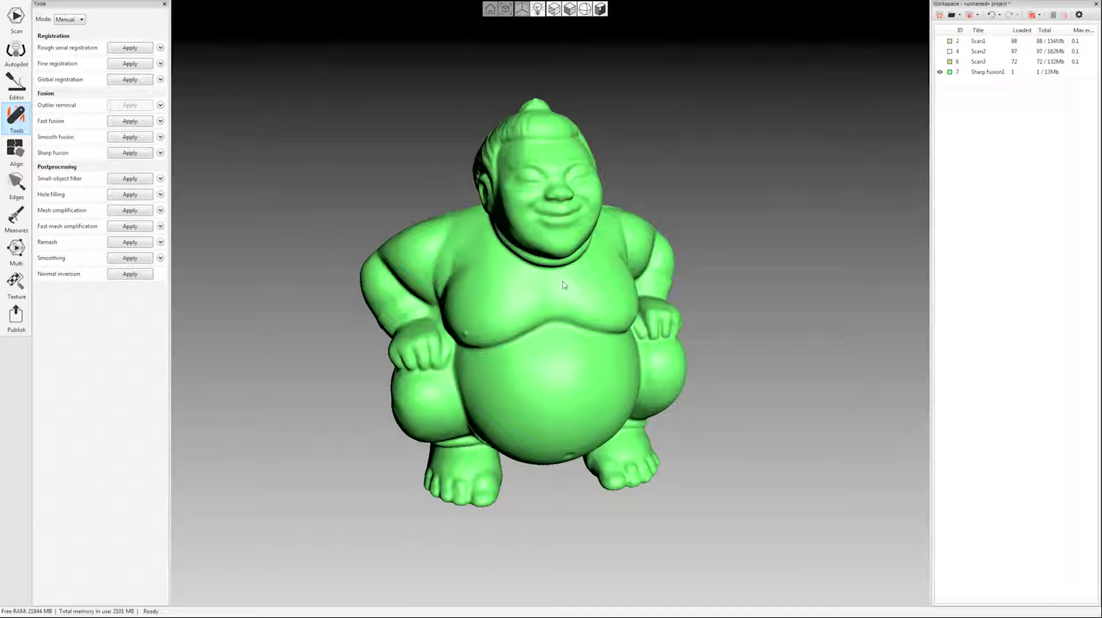
drag(566, 290, 591, 264)
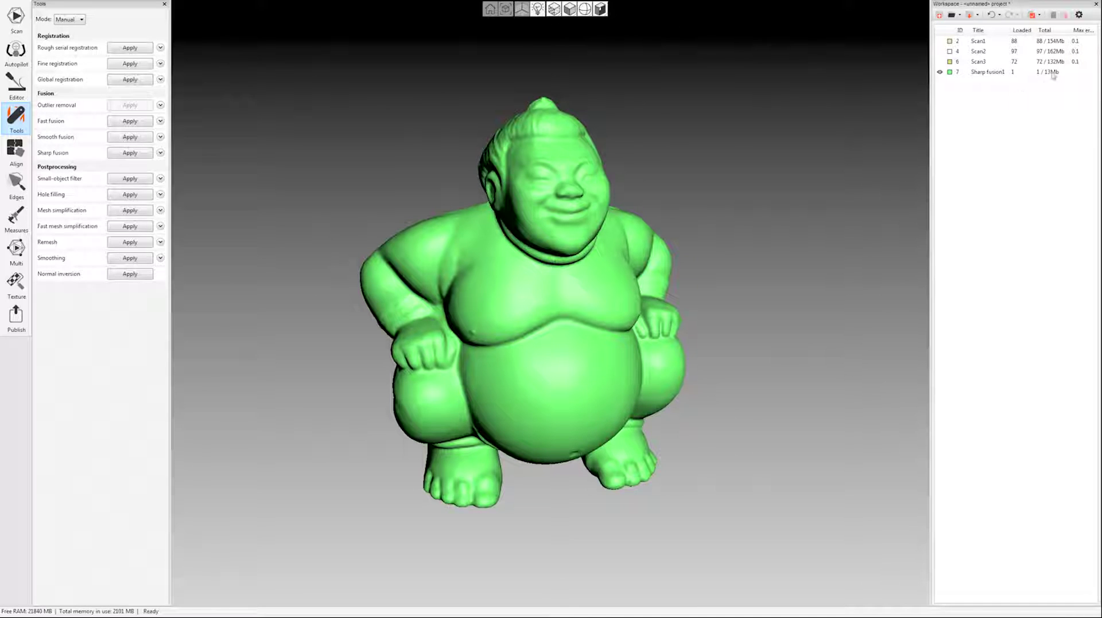
click(993, 74)
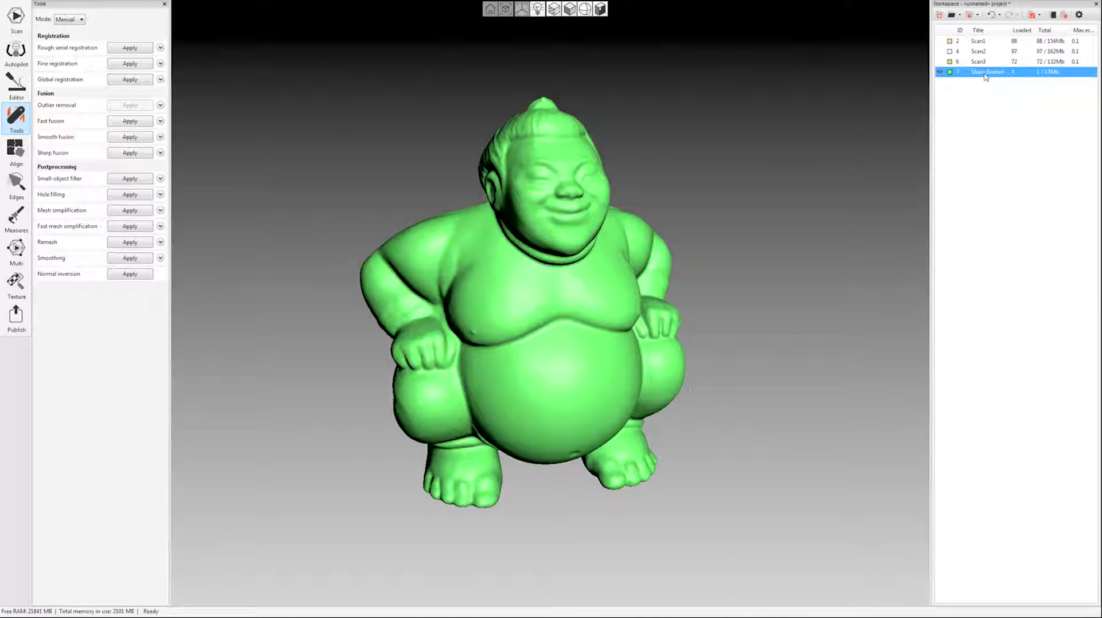
double_click(992, 73)
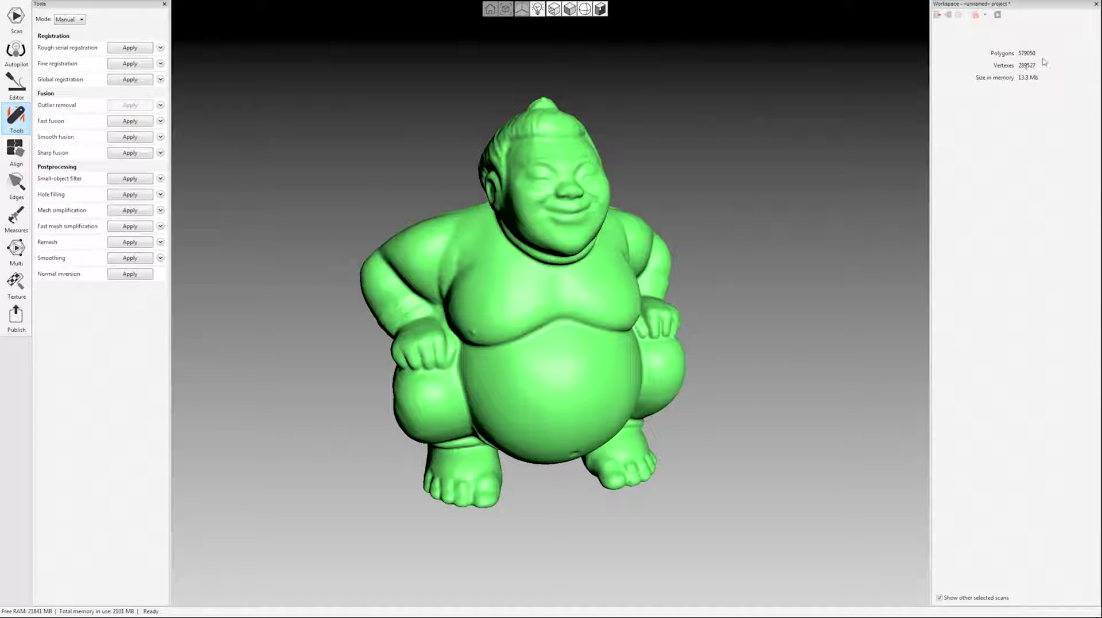
click(937, 14)
- Run Fast mesh simplification on the fused figurine mesh with tri_num at 200000 and force_constraints off
drag(855, 243, 631, 246)
drag(437, 156, 684, 269)
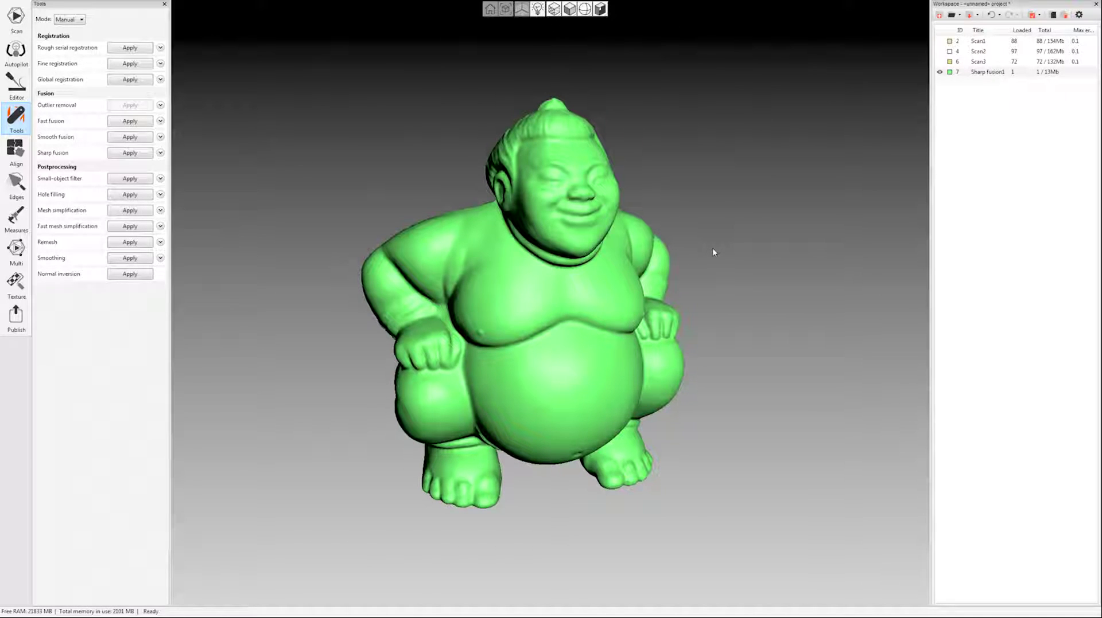
drag(661, 269, 654, 307)
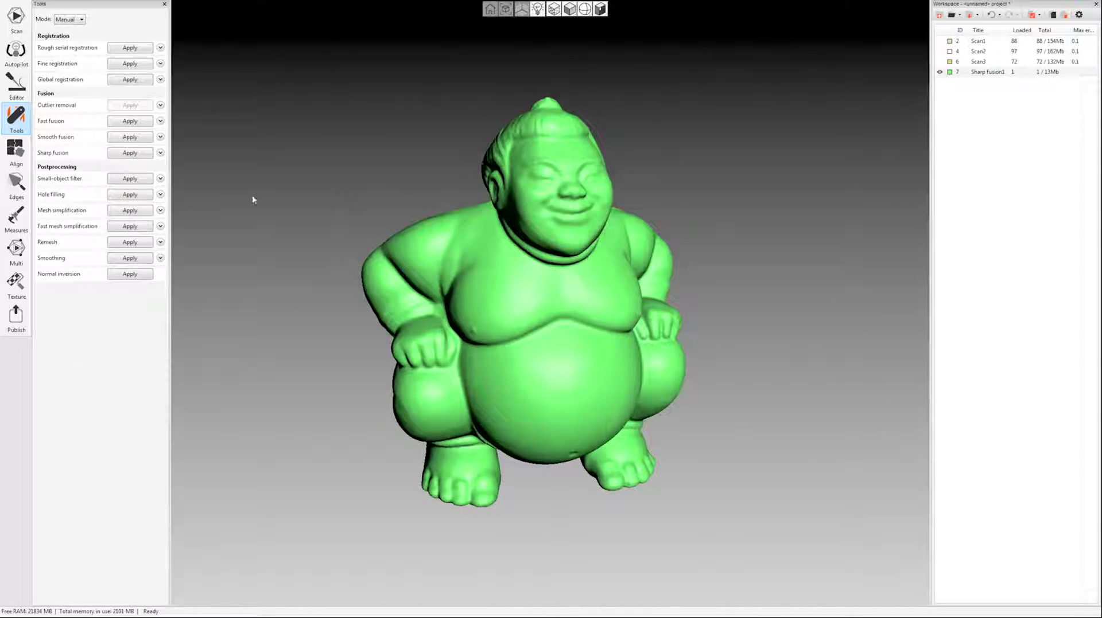
click(160, 226)
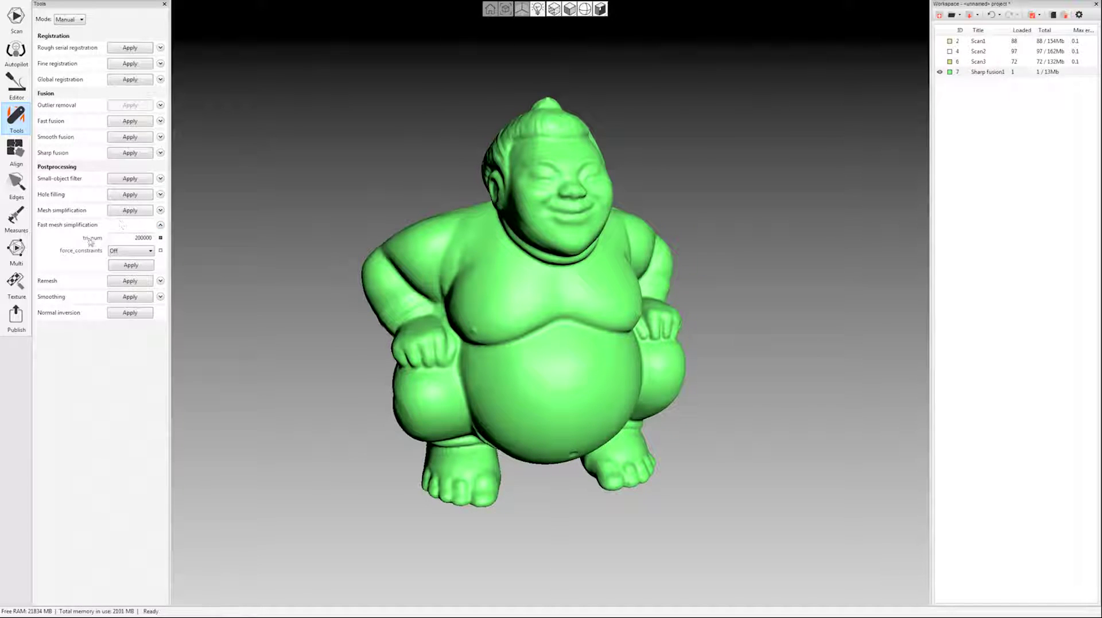
click(141, 238)
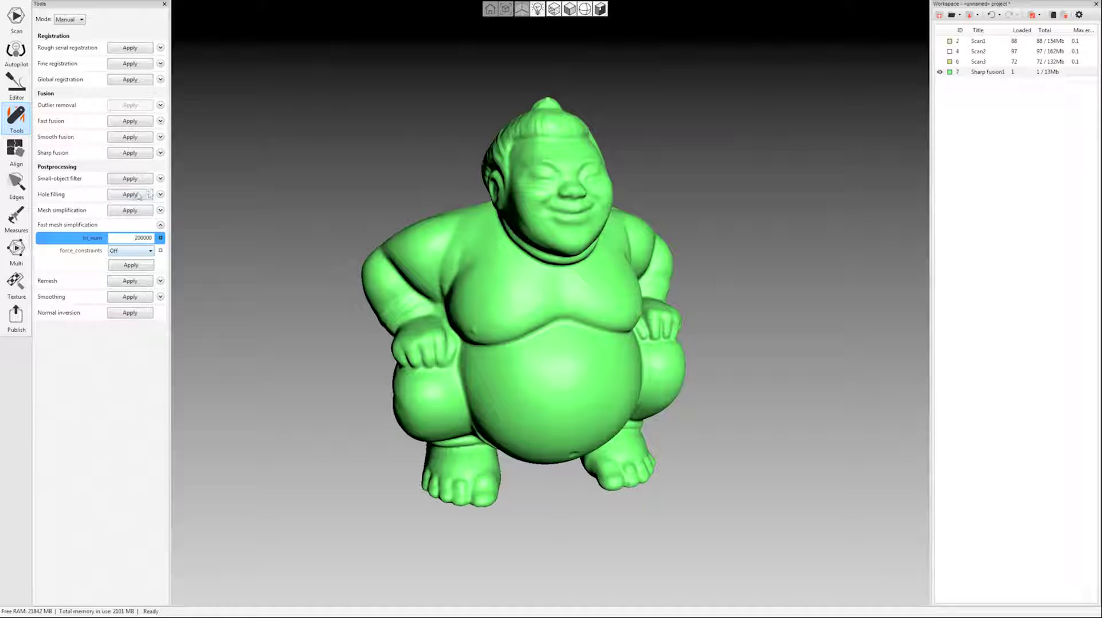
click(160, 210)
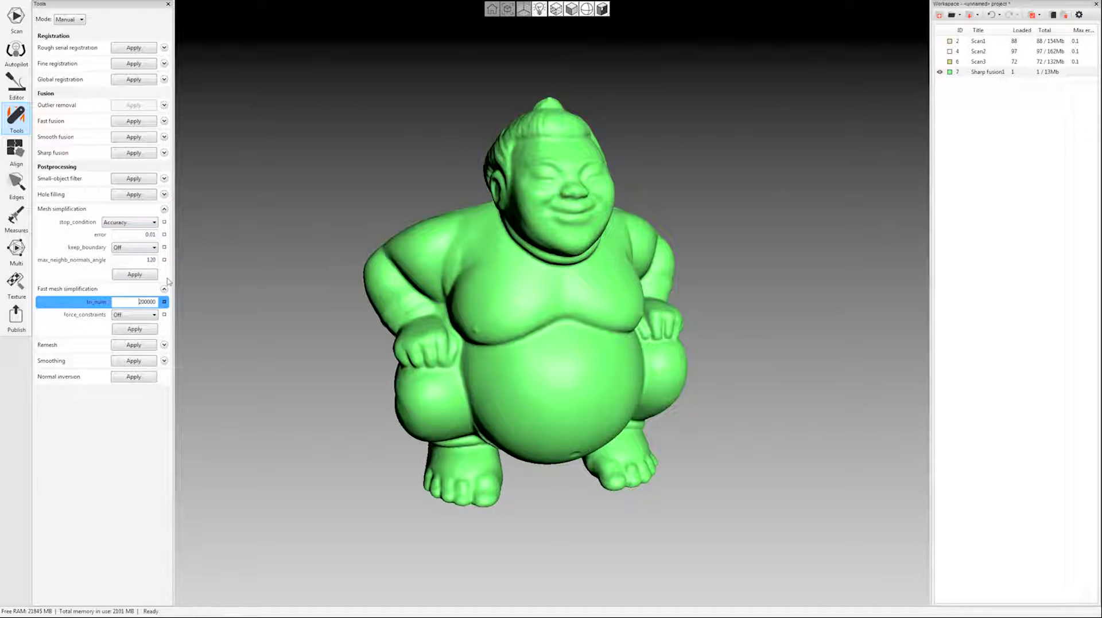
click(164, 210)
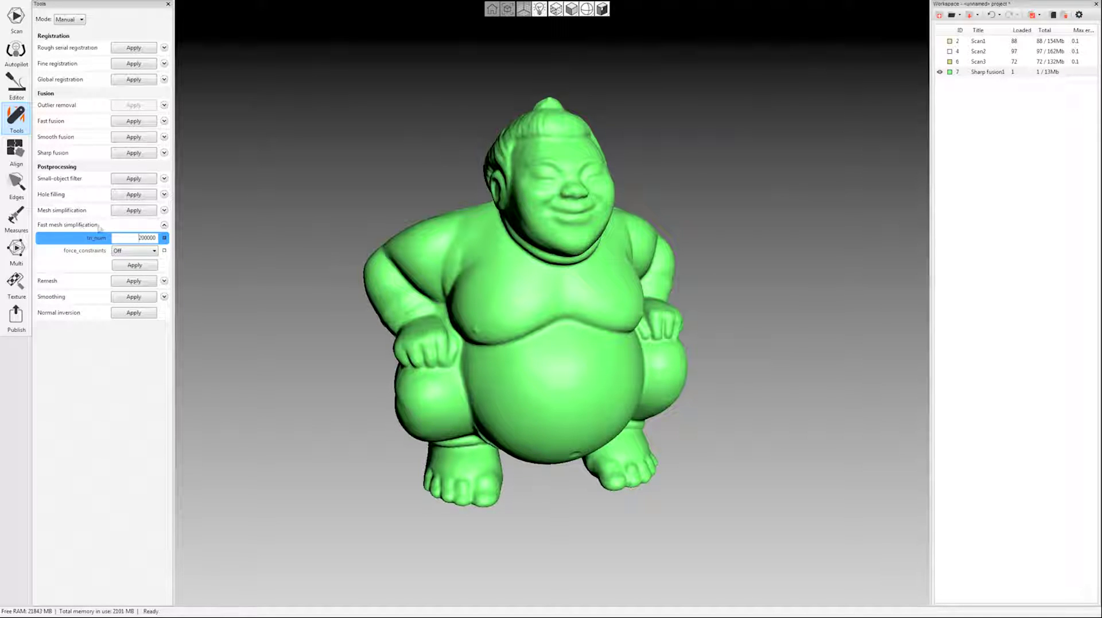
drag(135, 237, 163, 239)
click(158, 236)
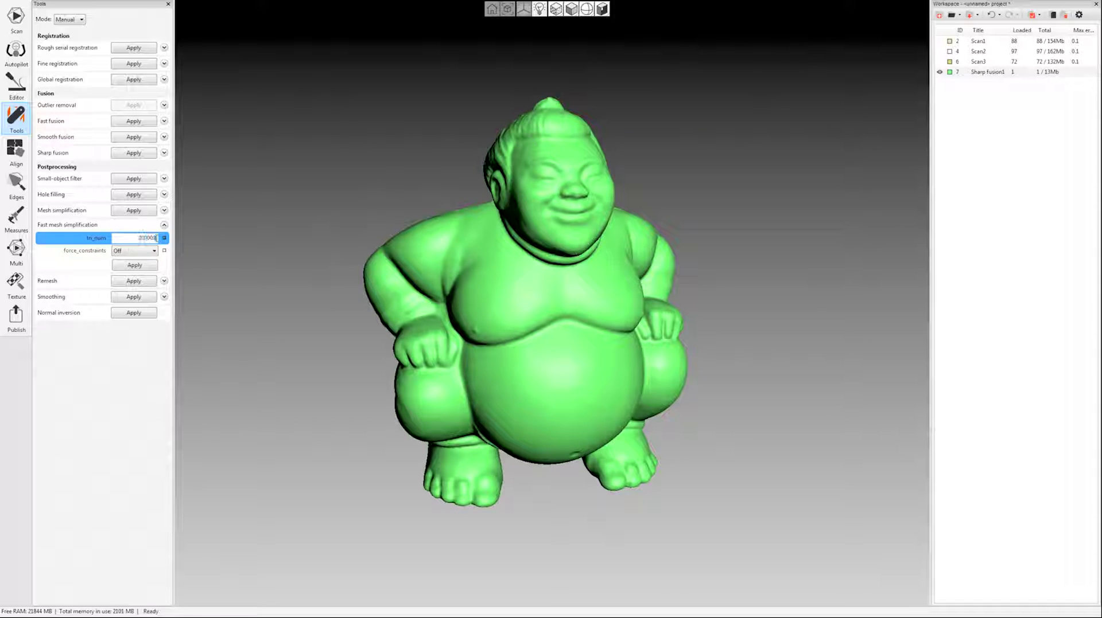
click(134, 267)
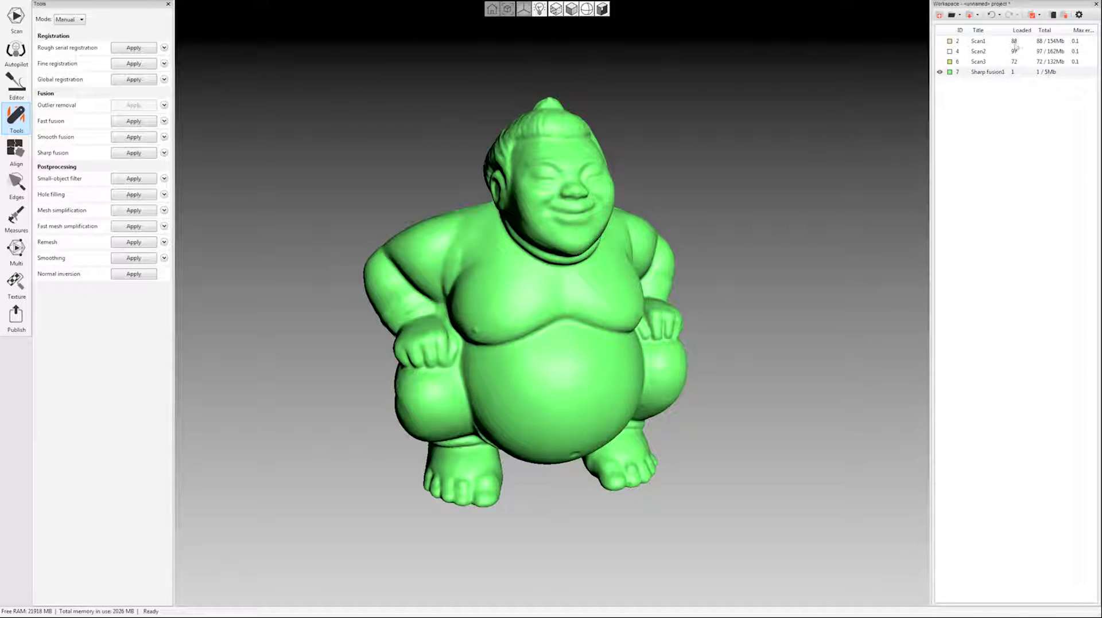
- Check the simplified mesh's polygon count and inspect it for remaining holes with the Edges tool
click(988, 74)
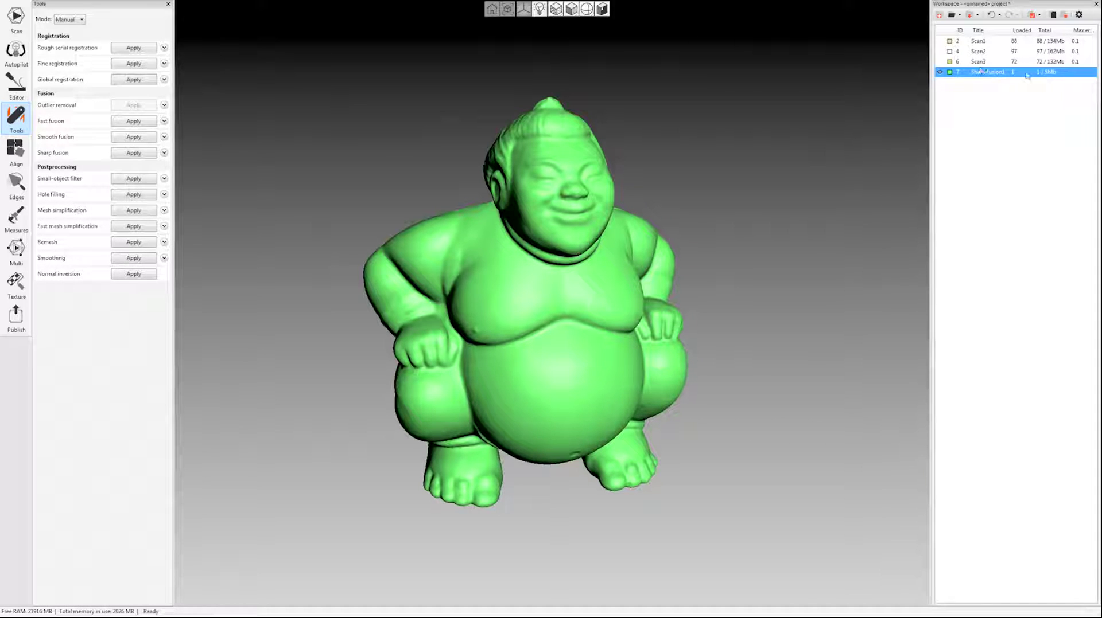
double_click(1001, 72)
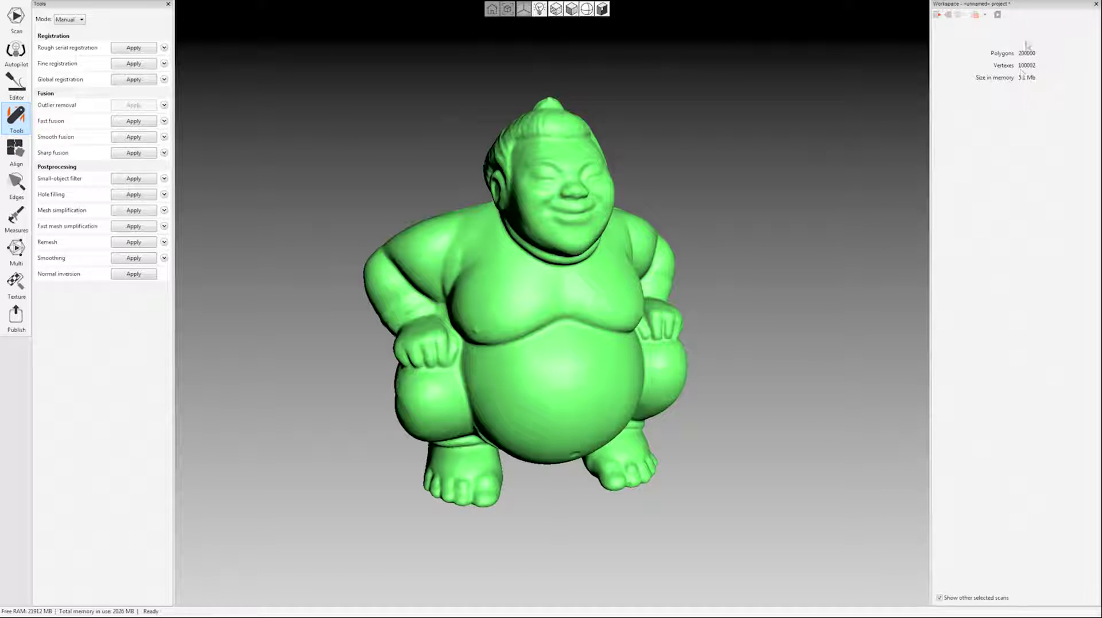
click(938, 15)
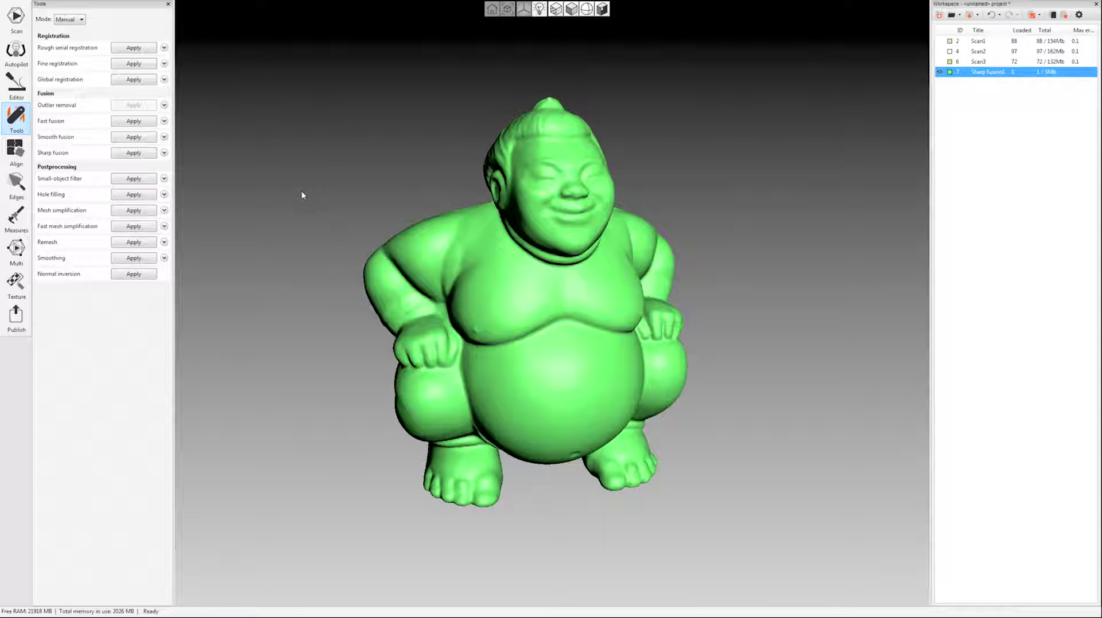
drag(308, 193, 316, 186)
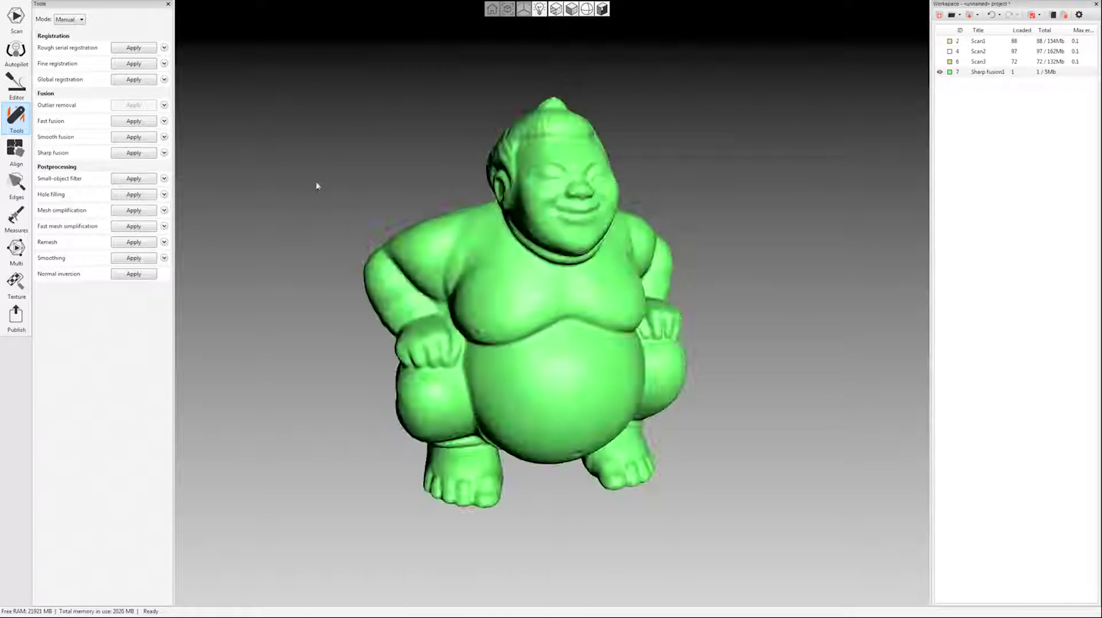
click(16, 193)
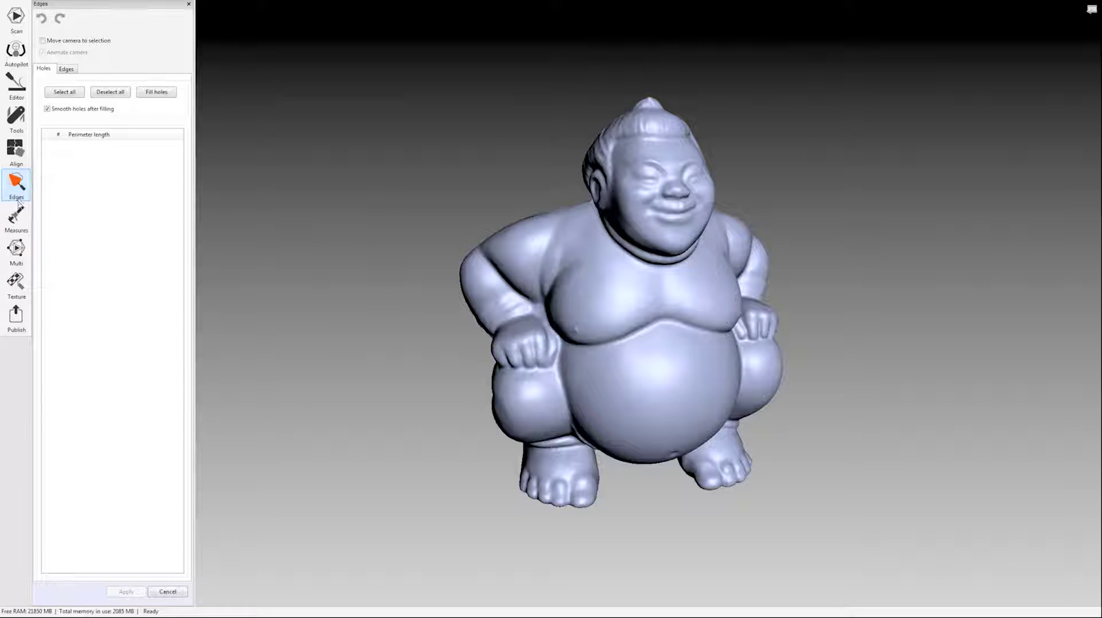
click(189, 5)
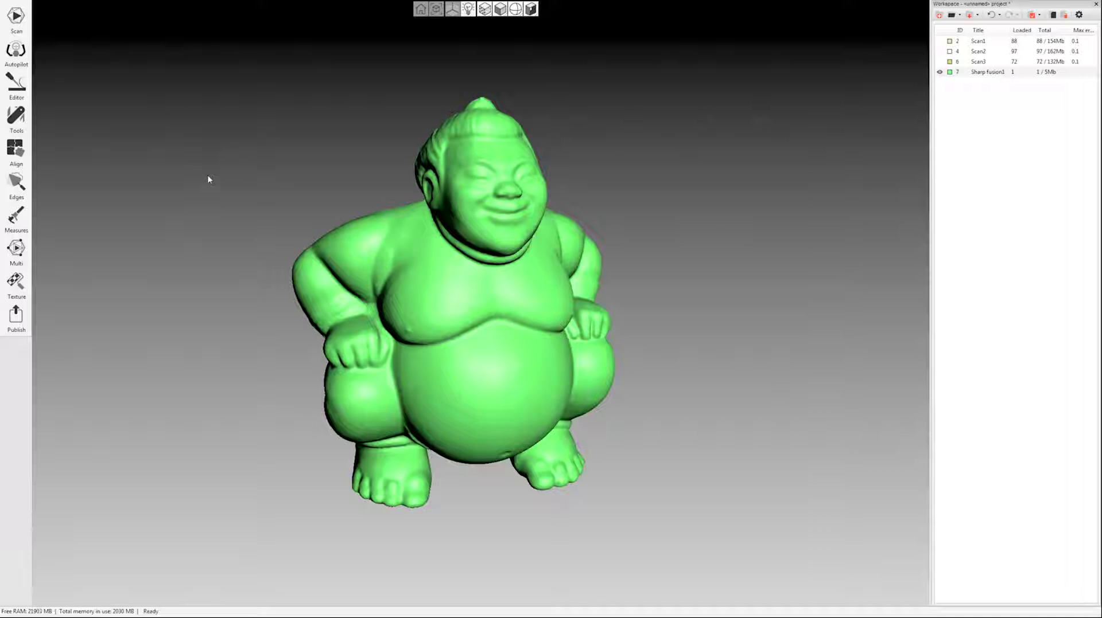
- Look over the simplified figurine from several angles and review the available mesh export options
drag(669, 234, 536, 228)
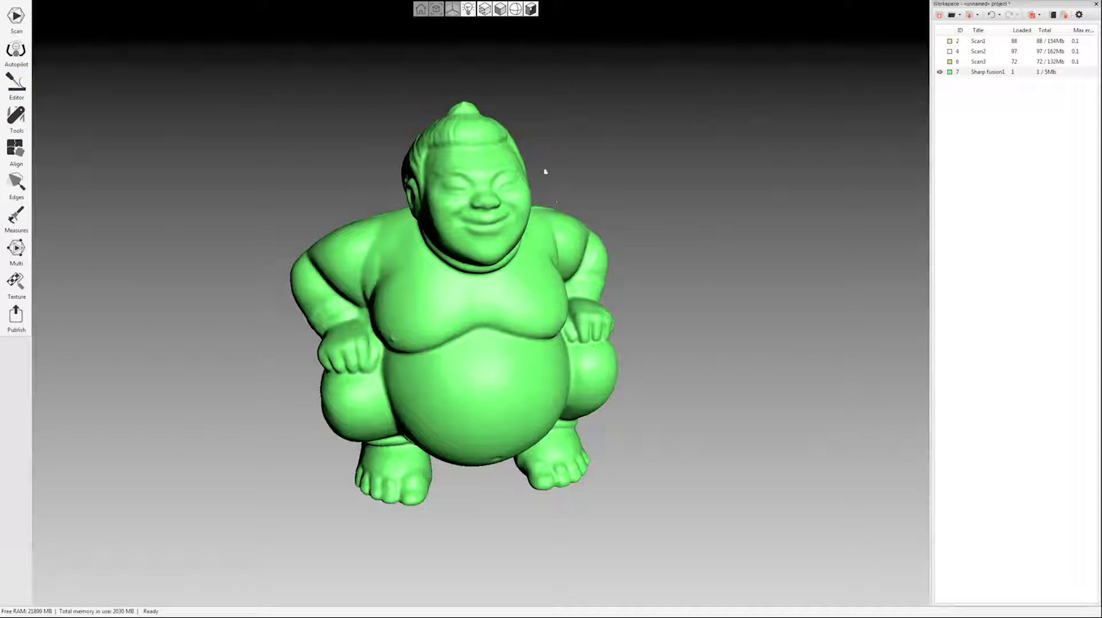
drag(465, 300, 595, 216)
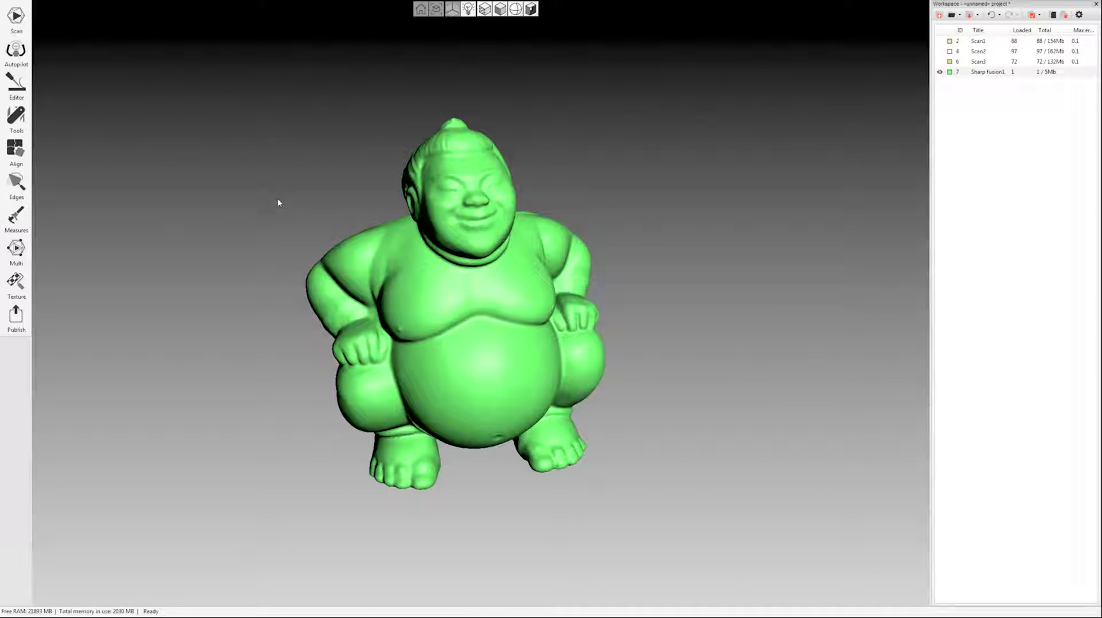
mouse_move(287, 223)
mouse_down()
mouse_move(312, 233)
mouse_move(283, 215)
mouse_up()
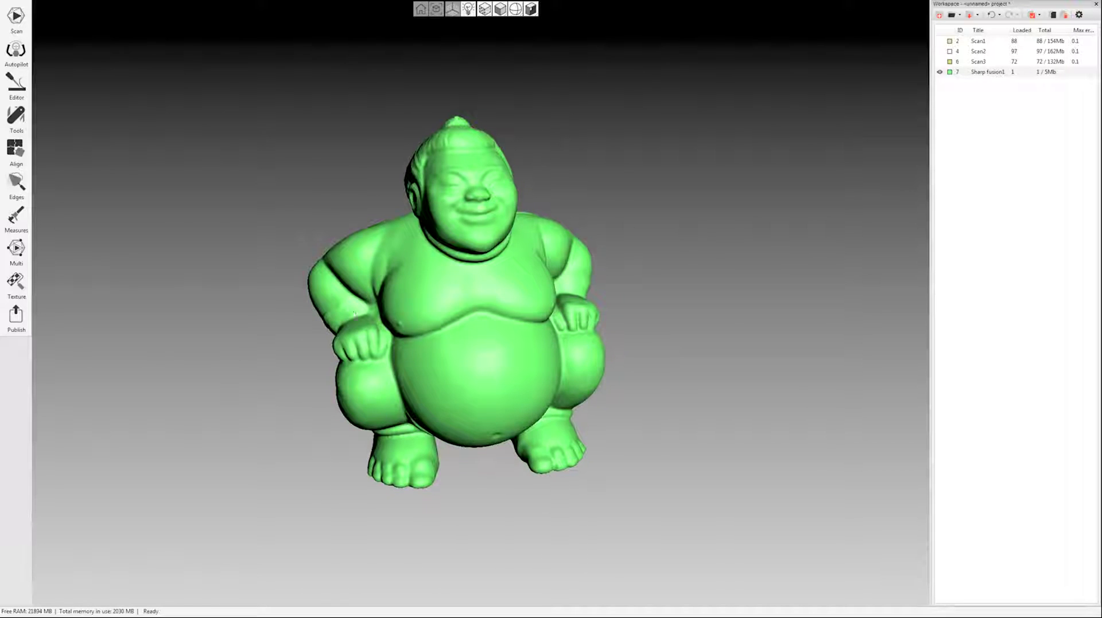
drag(478, 333, 312, 170)
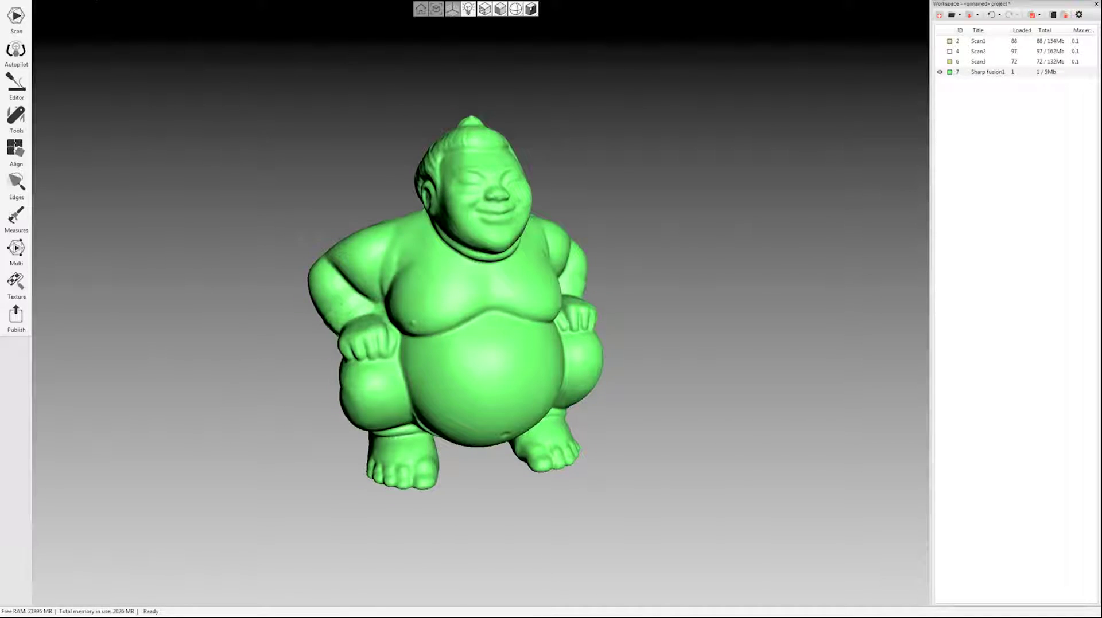
click(8, 2)
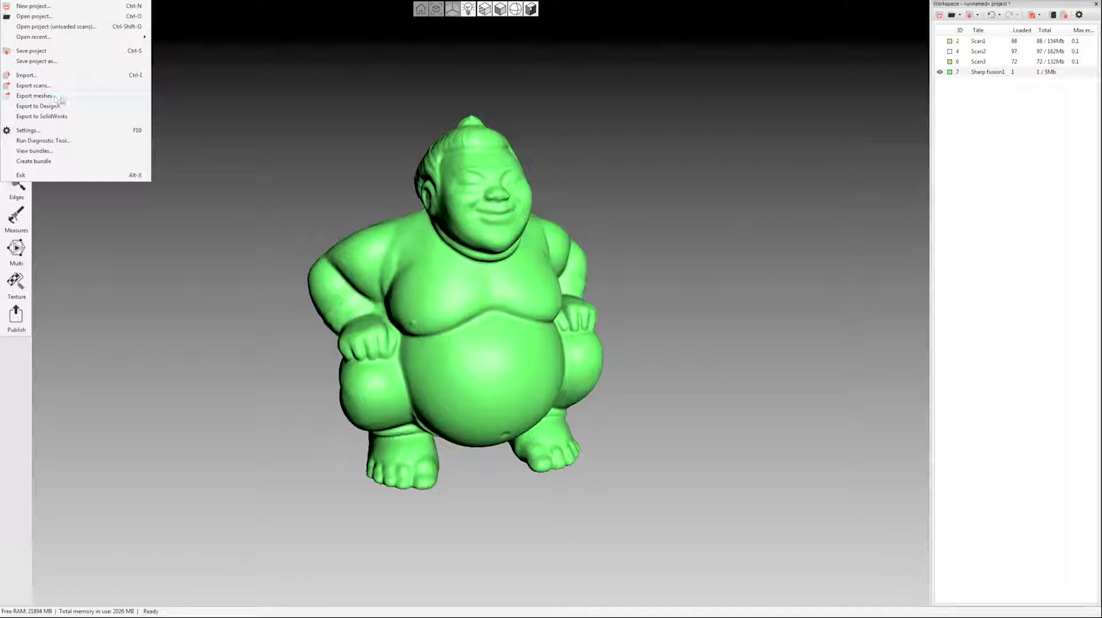
click(279, 149)
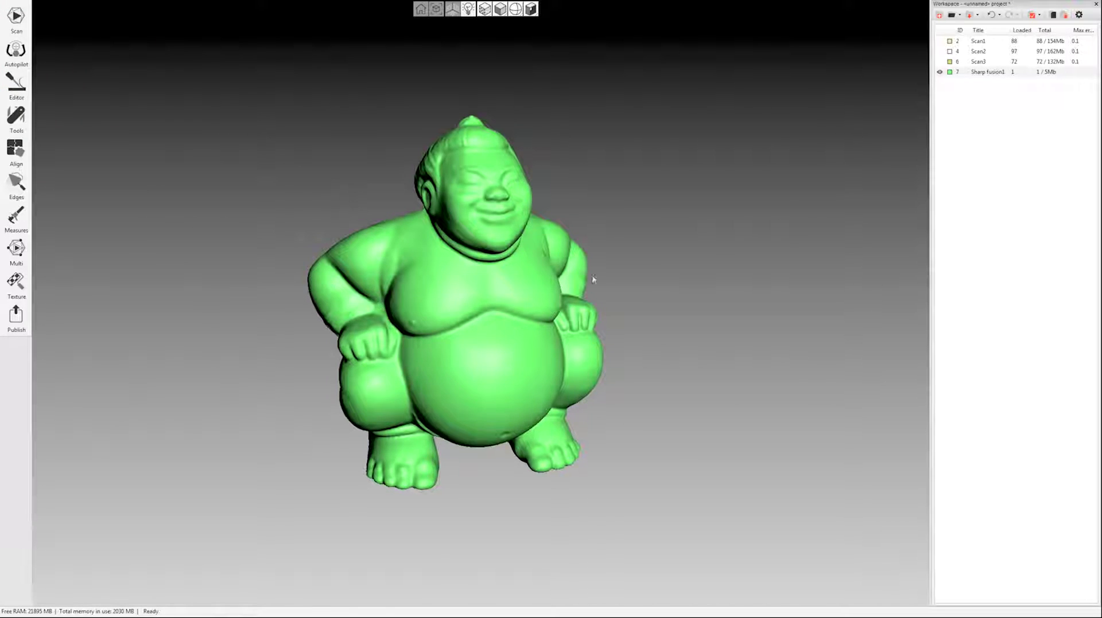
drag(593, 280, 528, 250)
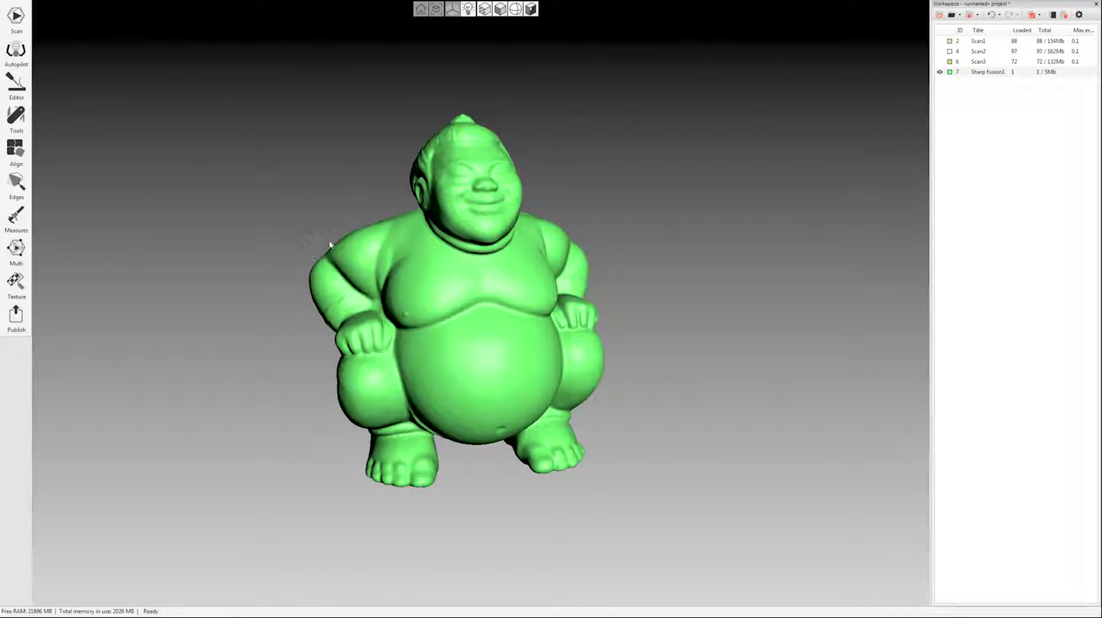
- Set up texturing with Sharp fusion1 as the model and Scan1, Scan2 and Scan3 as its source scans
click(16, 289)
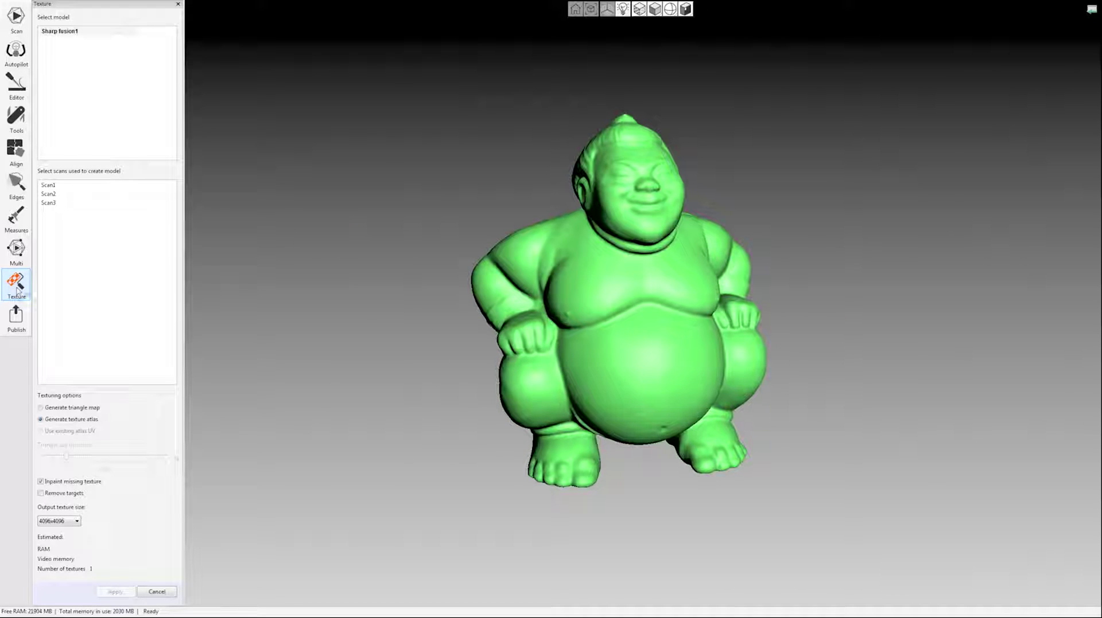
click(70, 32)
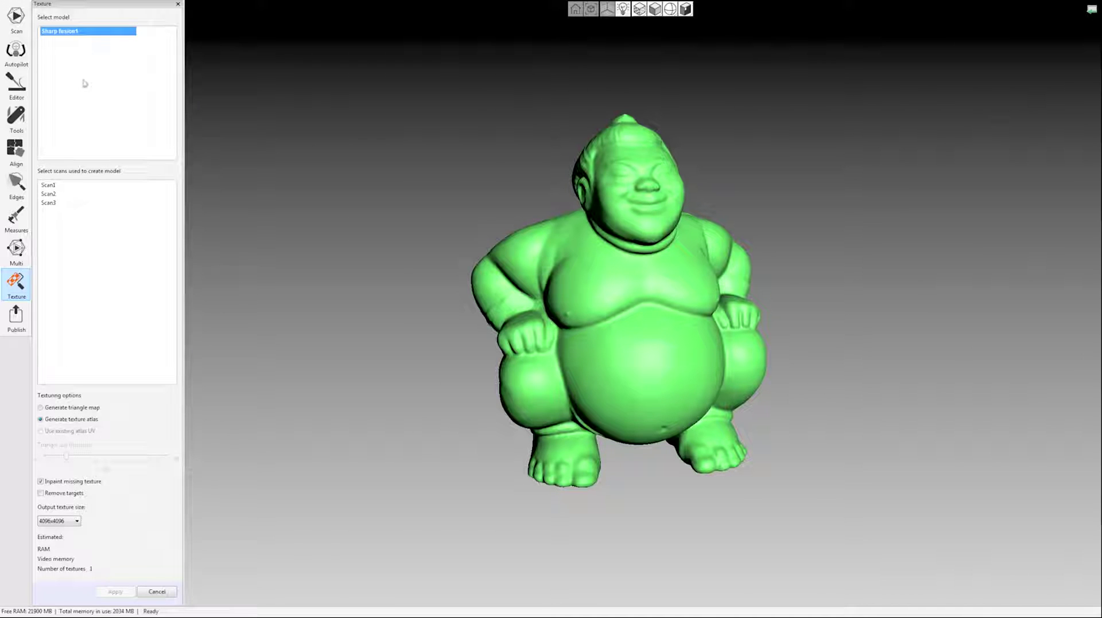
click(59, 203)
key(ctrl+a)
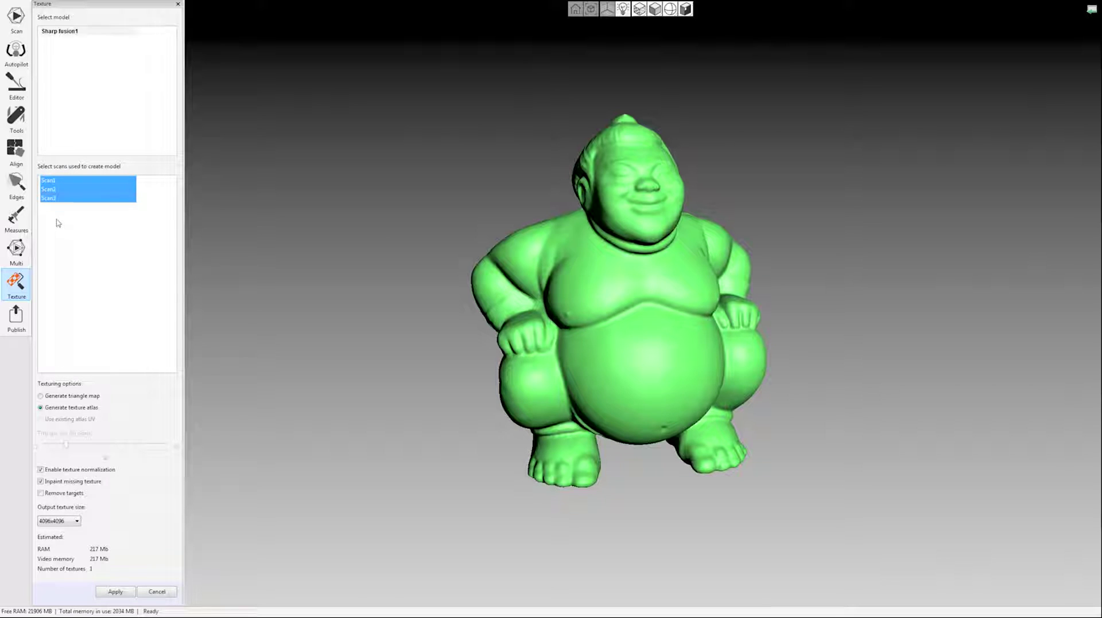
- Reselect Scan1, Scan2 and Scan3 as source scans and generate a 4096x4096 texture atlas for Sharp fusion1
click(51, 182)
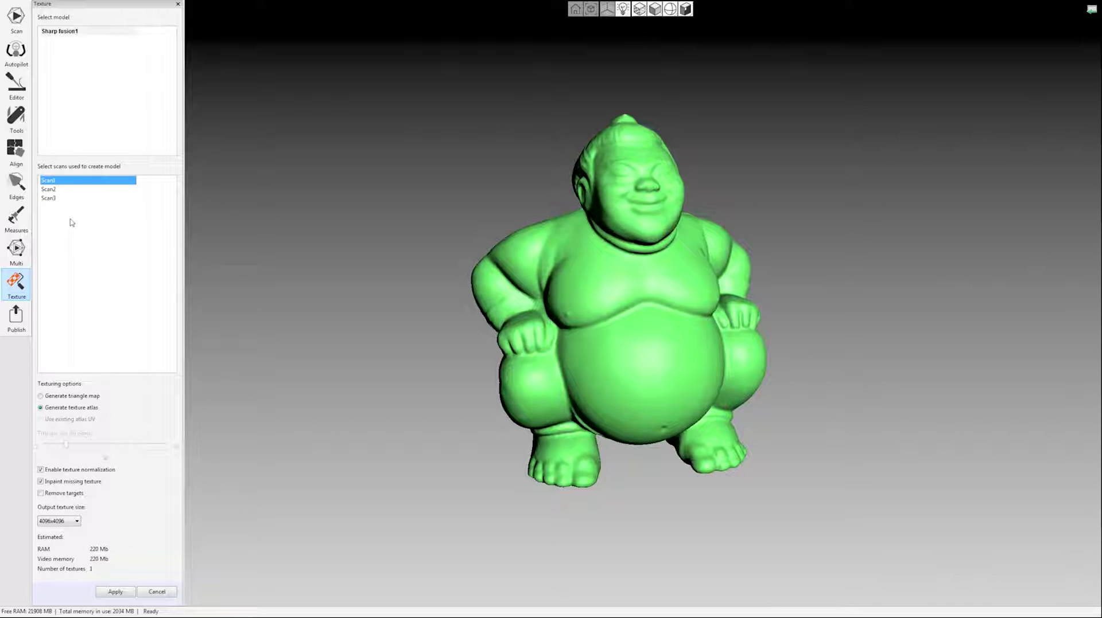
ctrl+click(52, 189)
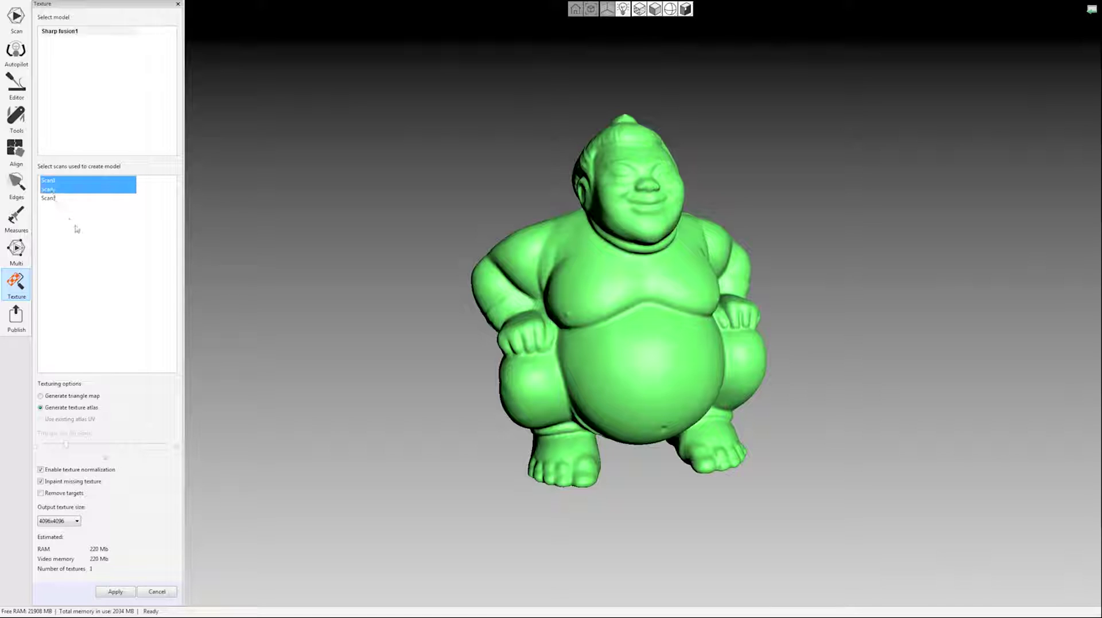
ctrl+click(51, 199)
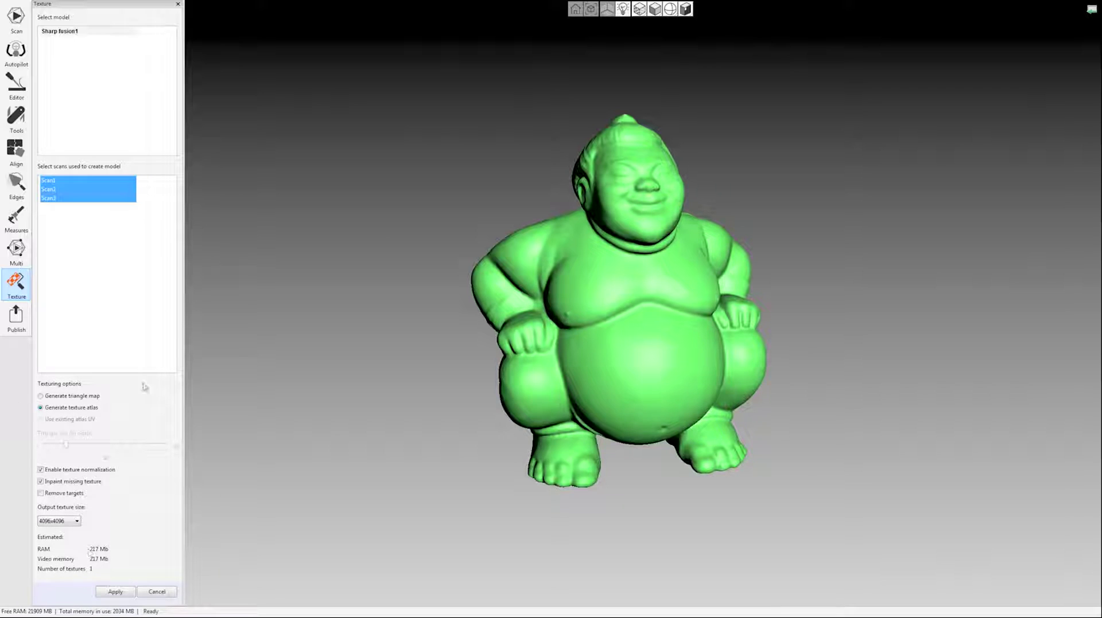
click(113, 592)
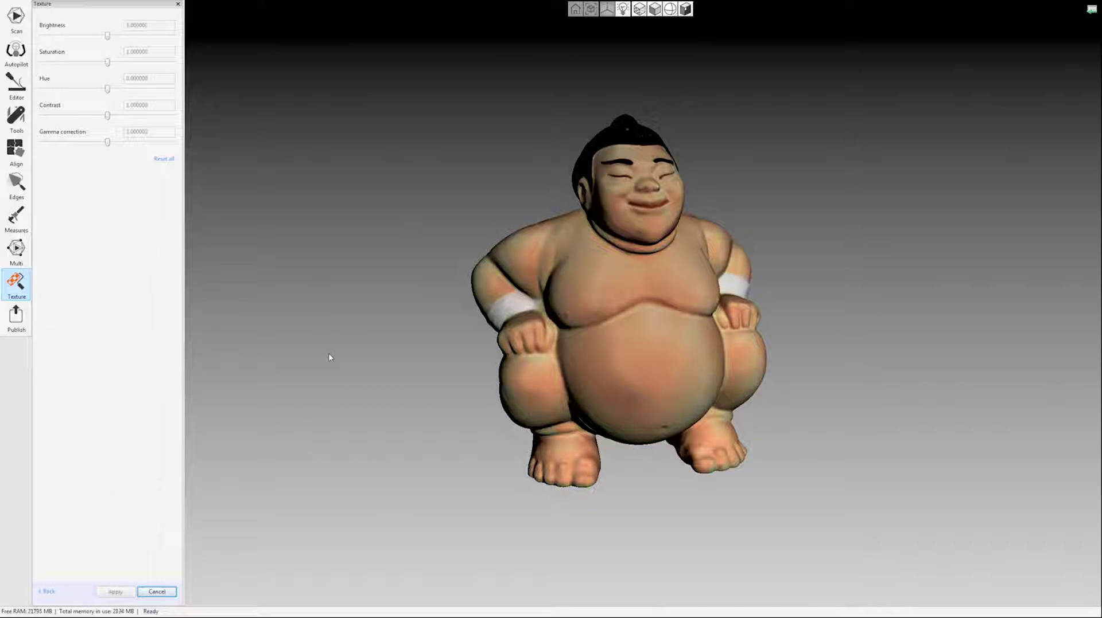
- Inspect the generated texture on the figurine's front and both sides before adjusting its colours
drag(483, 253, 368, 273)
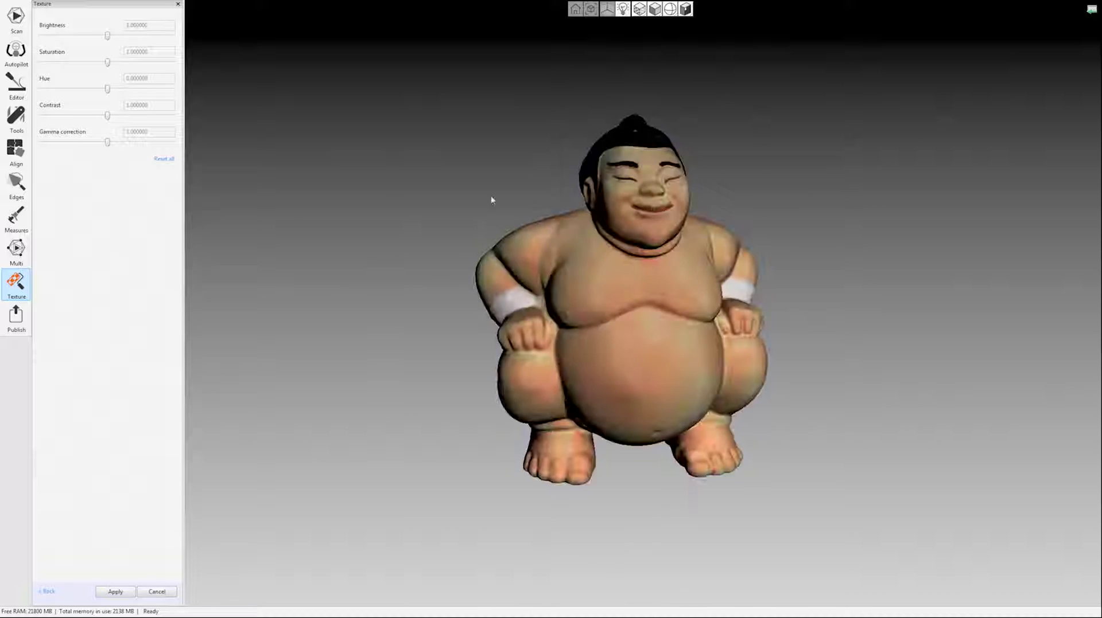
drag(404, 301, 525, 298)
drag(866, 311, 587, 313)
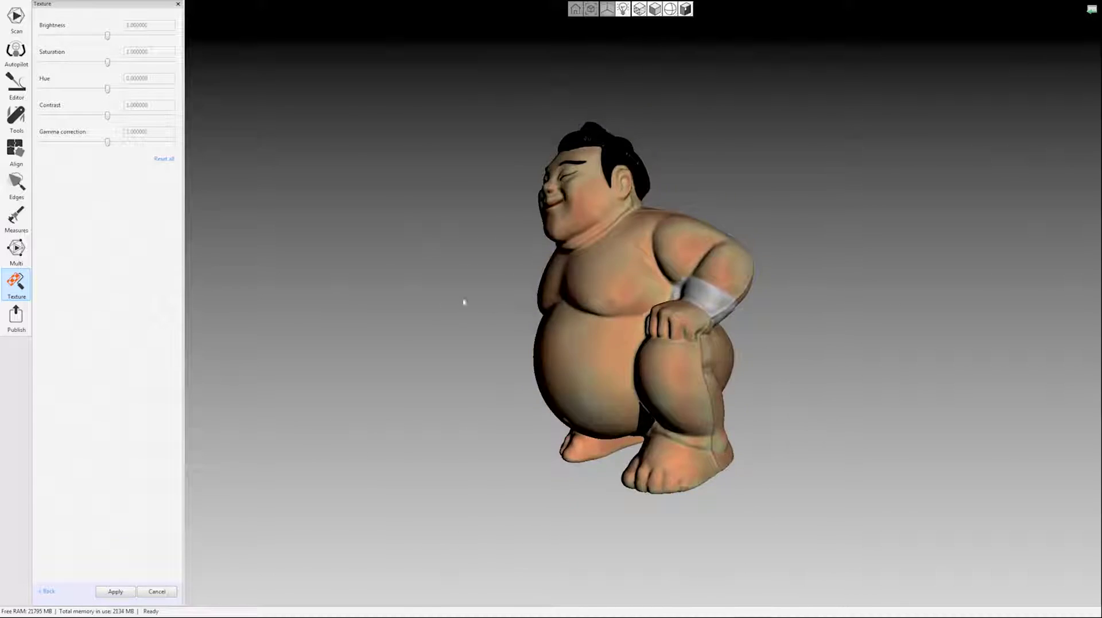
drag(433, 303, 688, 304)
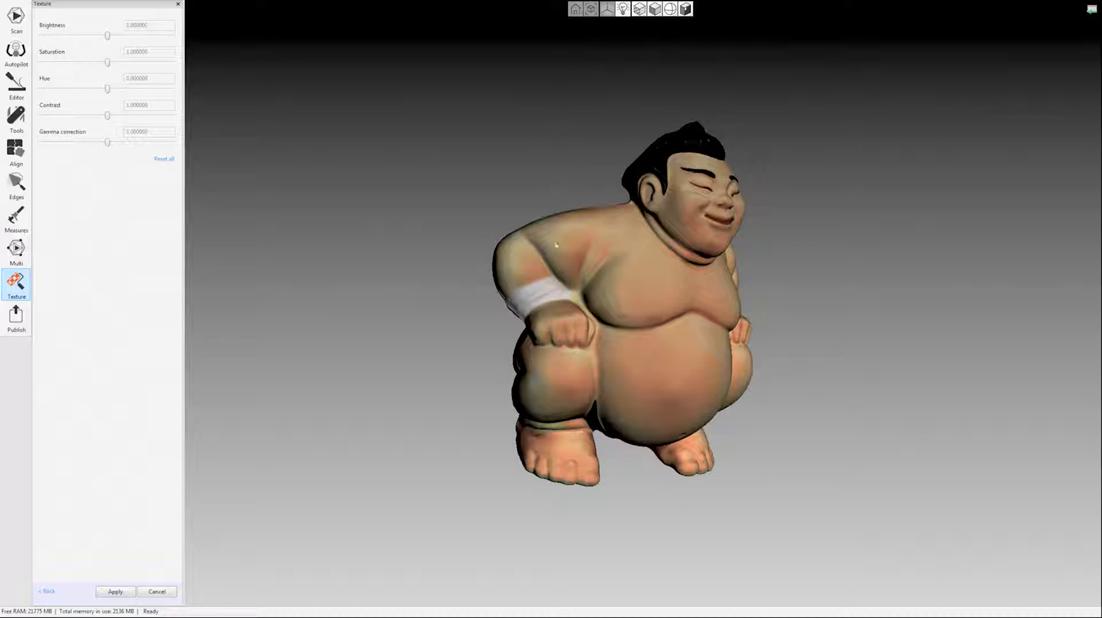
drag(555, 245, 824, 370)
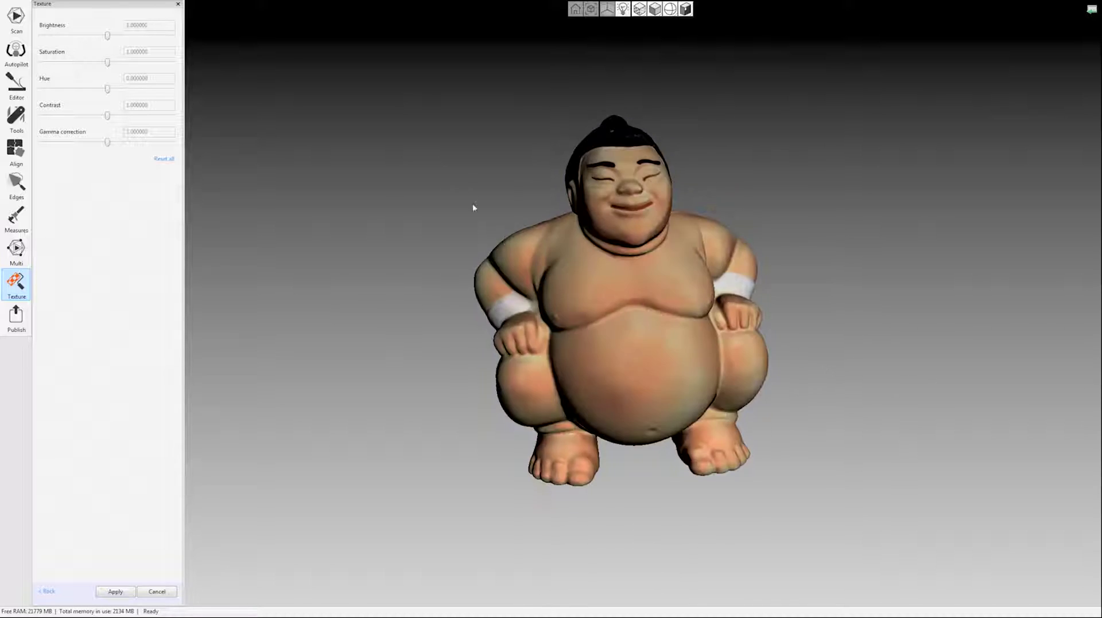
drag(473, 204, 480, 194)
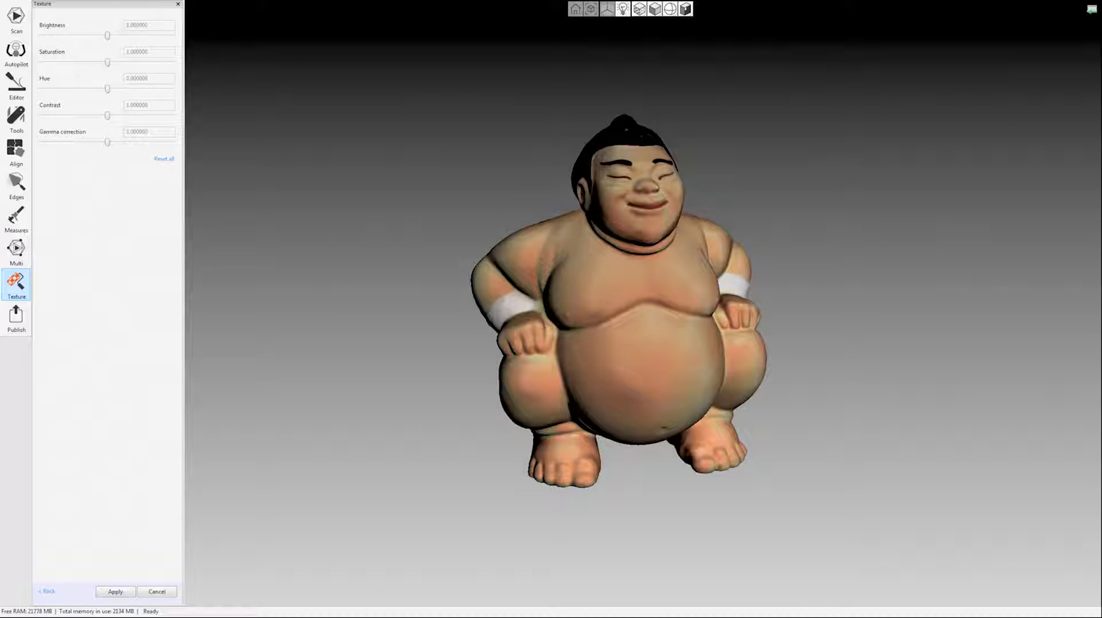
drag(430, 189, 408, 216)
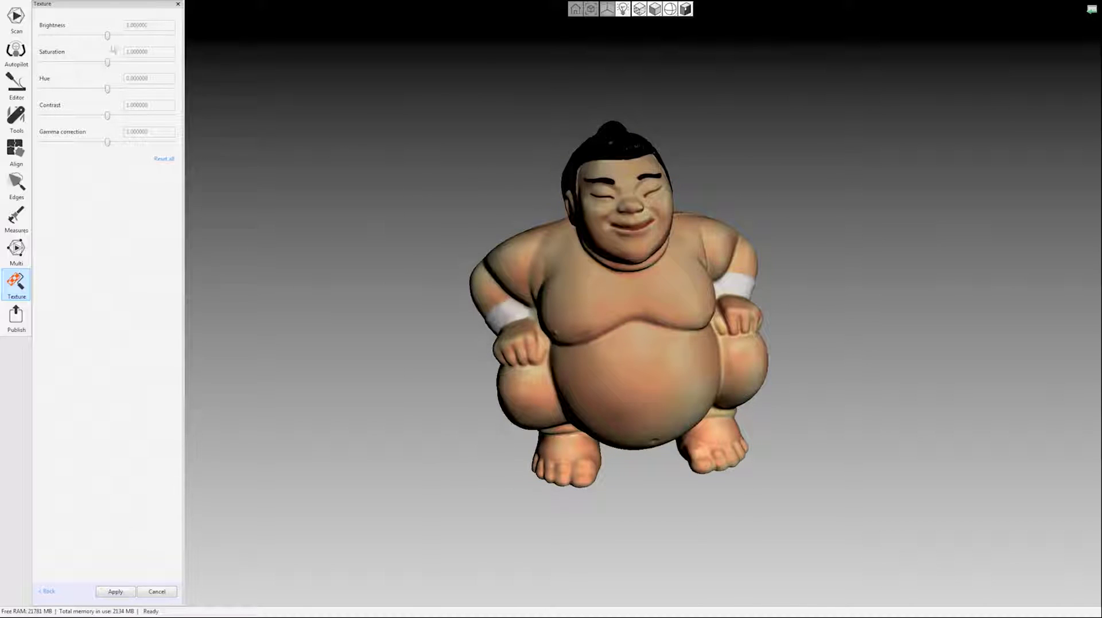
drag(318, 172, 320, 164)
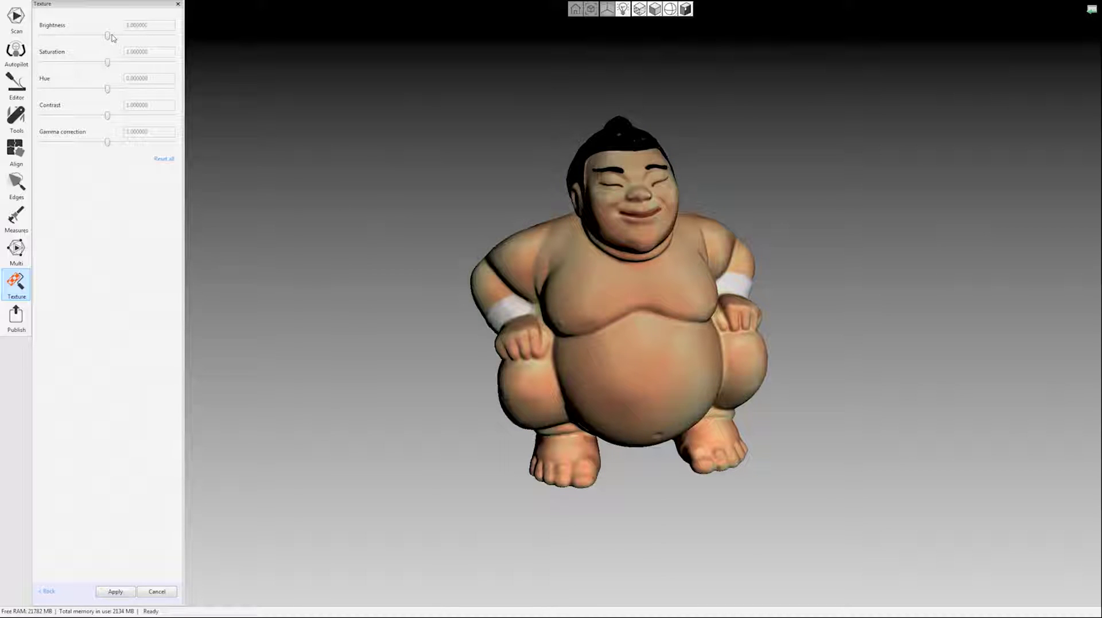
- Raise the texture brightness to about 1.38, lower the gamma correction to about 0.88, and apply the adjustments
drag(108, 37, 117, 38)
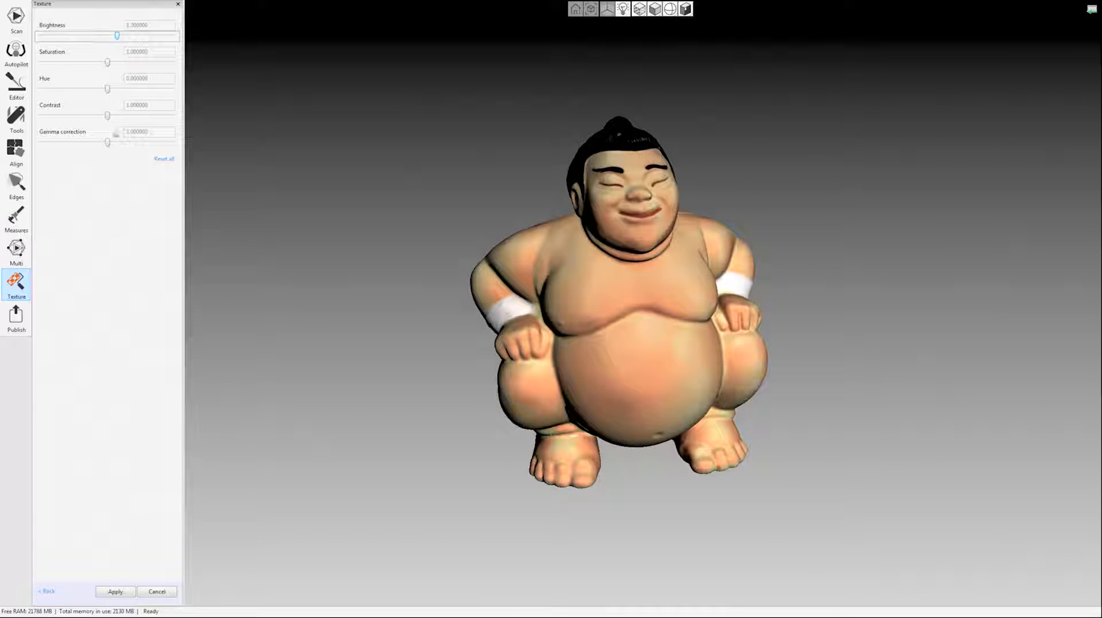
drag(107, 144, 104, 144)
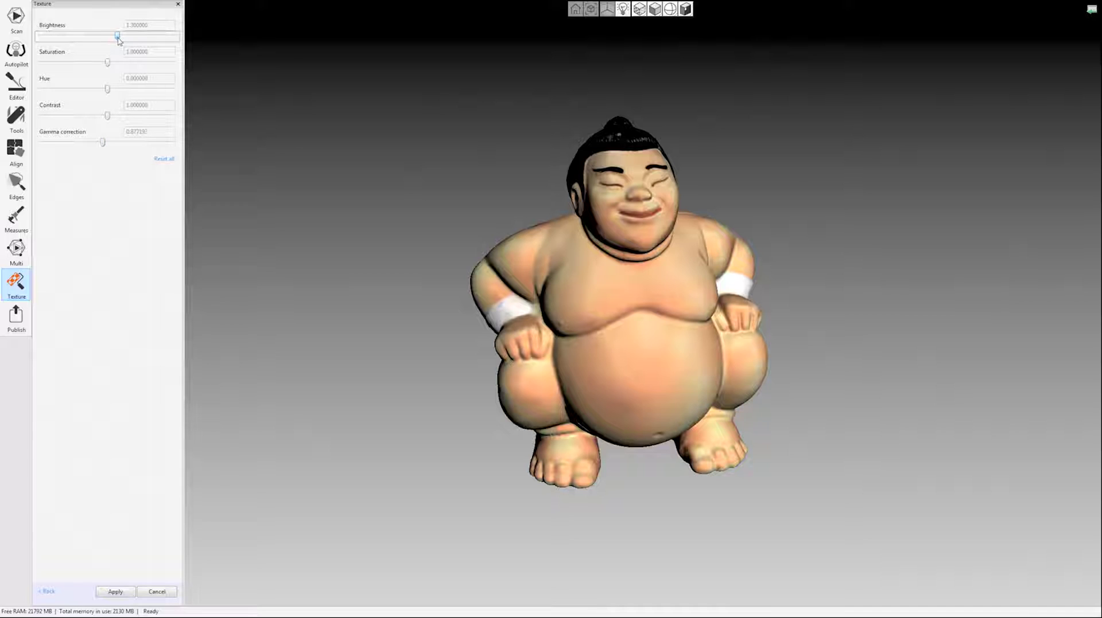
drag(464, 249, 545, 276)
drag(793, 393, 669, 381)
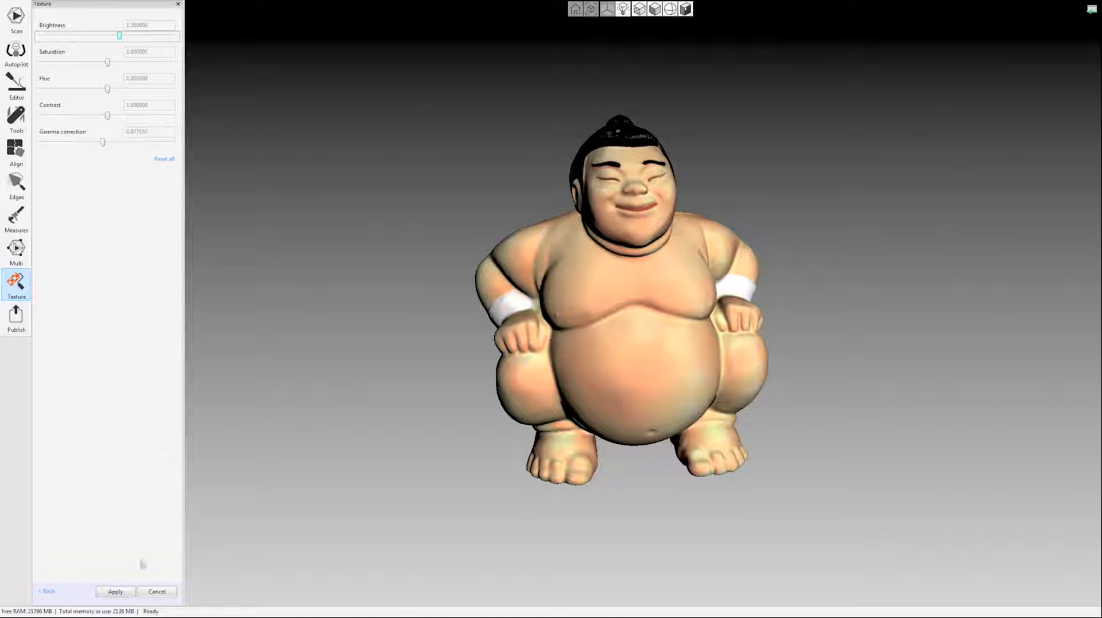
click(114, 593)
- Examine the finished textured figurine from several angles
drag(358, 338, 271, 244)
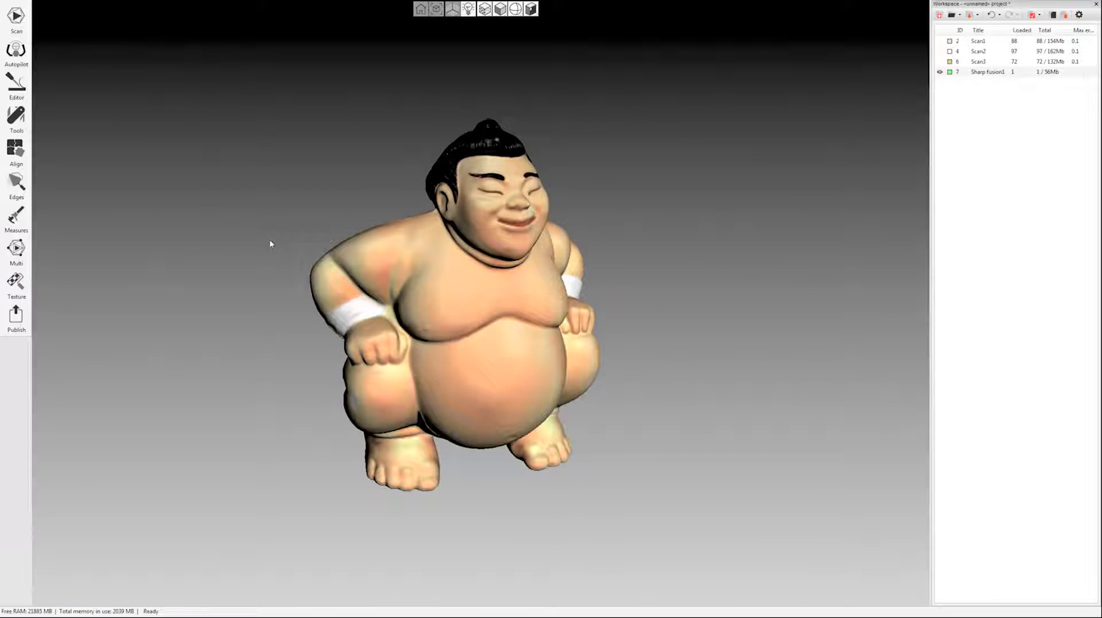
drag(668, 368, 514, 327)
drag(470, 297, 419, 258)
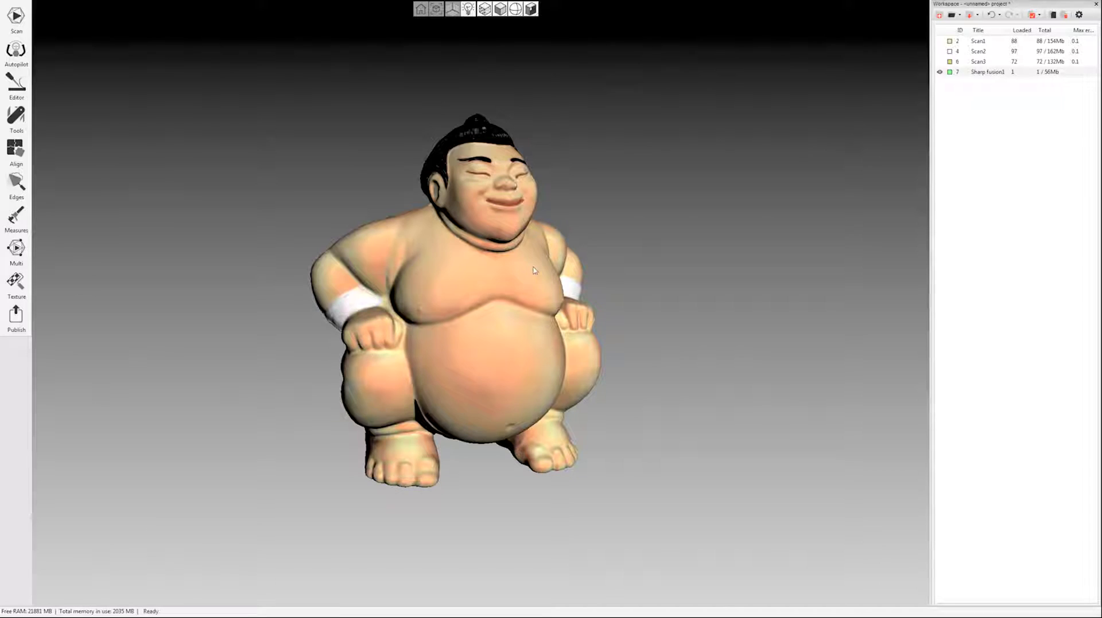
drag(532, 259, 499, 272)
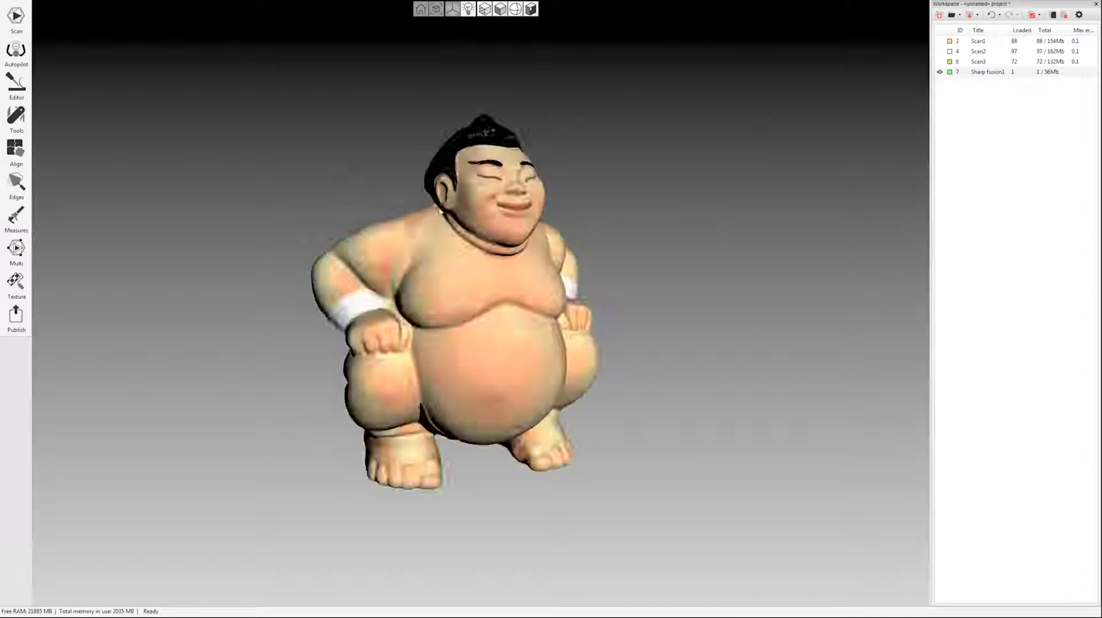
drag(402, 298, 577, 319)
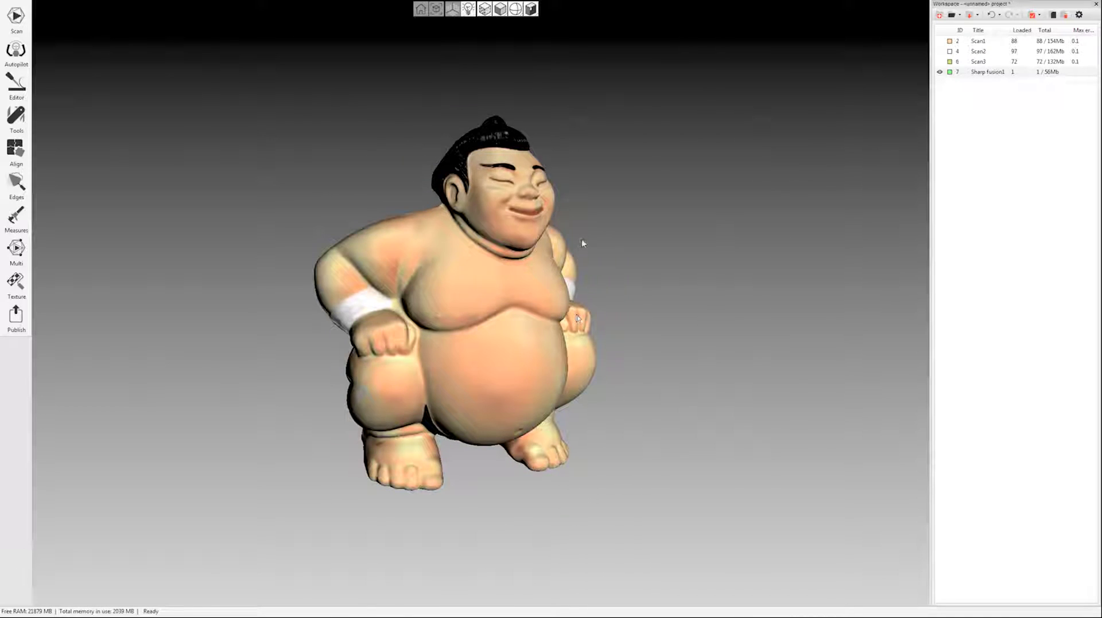
drag(273, 193, 290, 226)
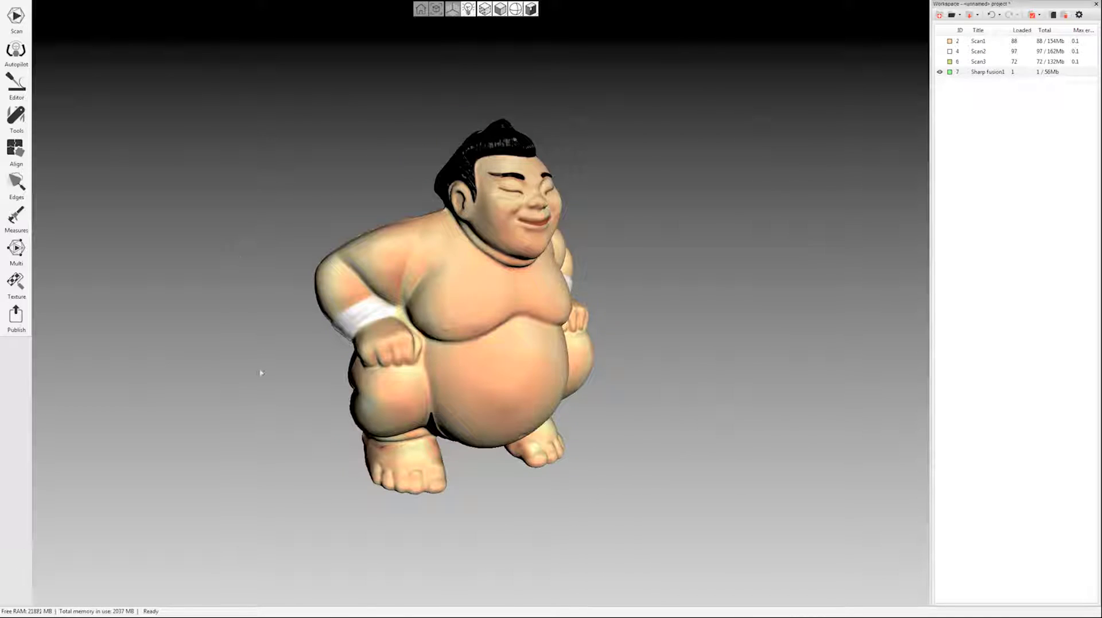